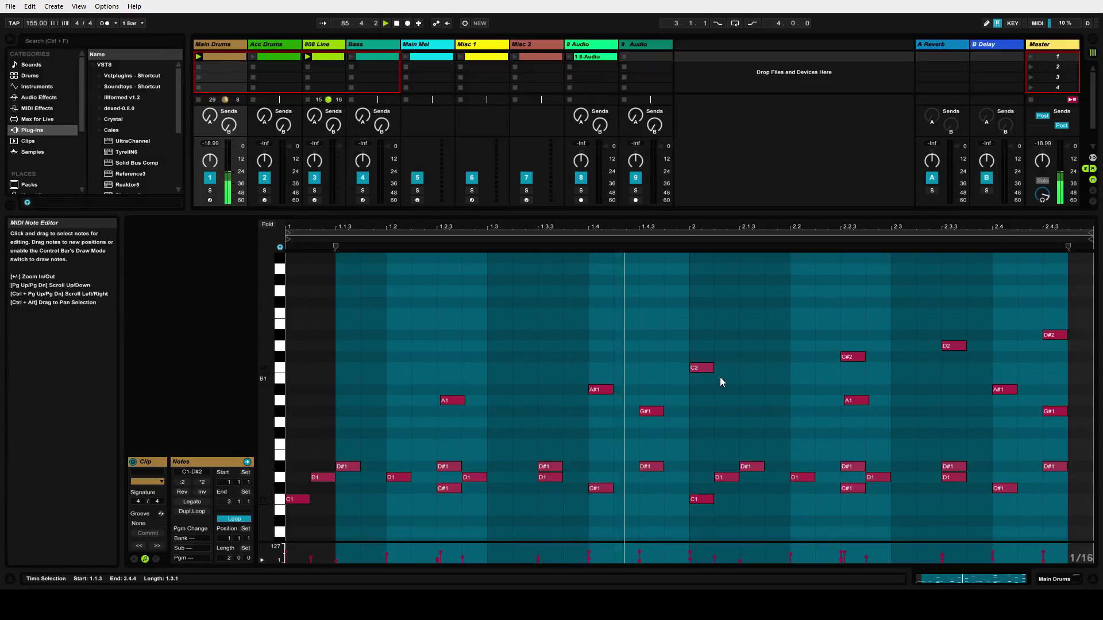
Duplicate the loop of the Main Drums clip to extend the pattern to four bars
{"action": "left_click", "coordinate": [592, 317]}
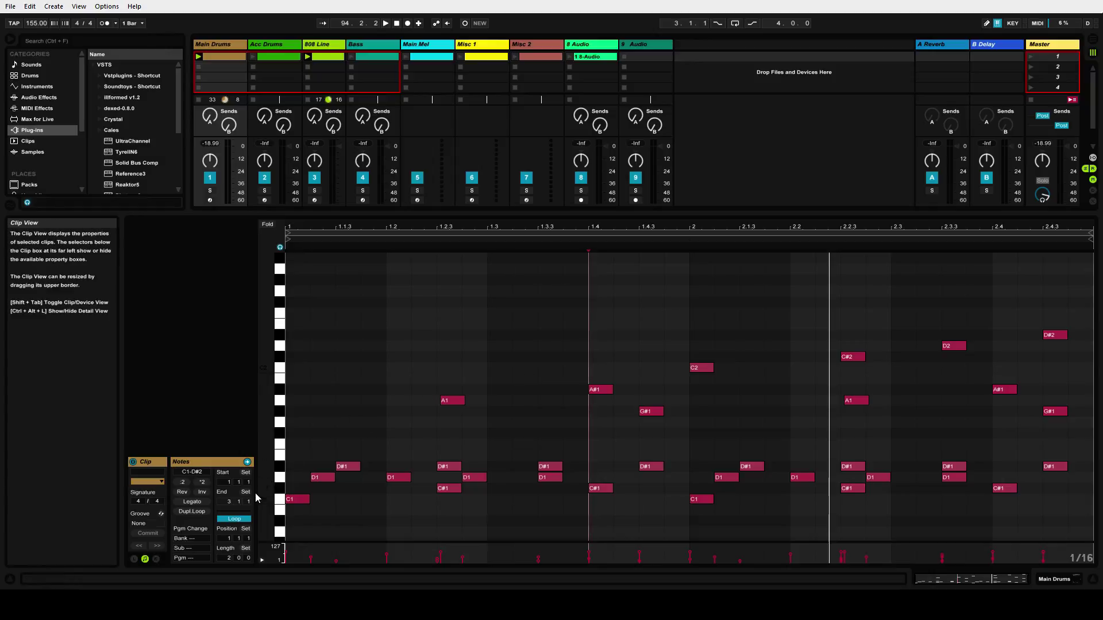
{"action": "left_click", "coordinate": [408, 358]}
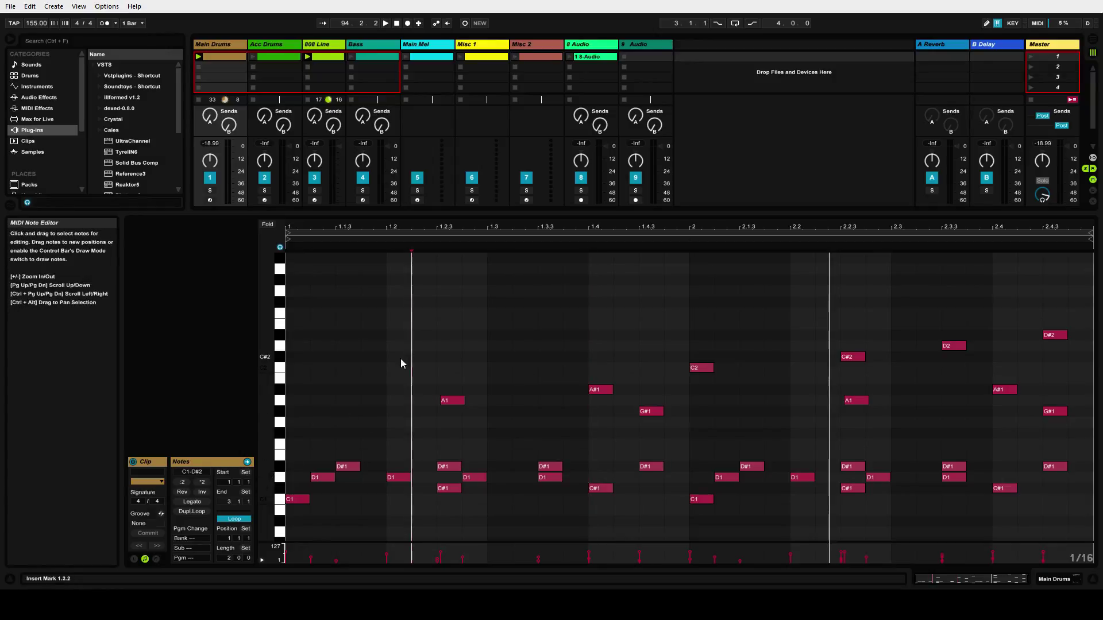
{"action": "left_click", "coordinate": [198, 512]}
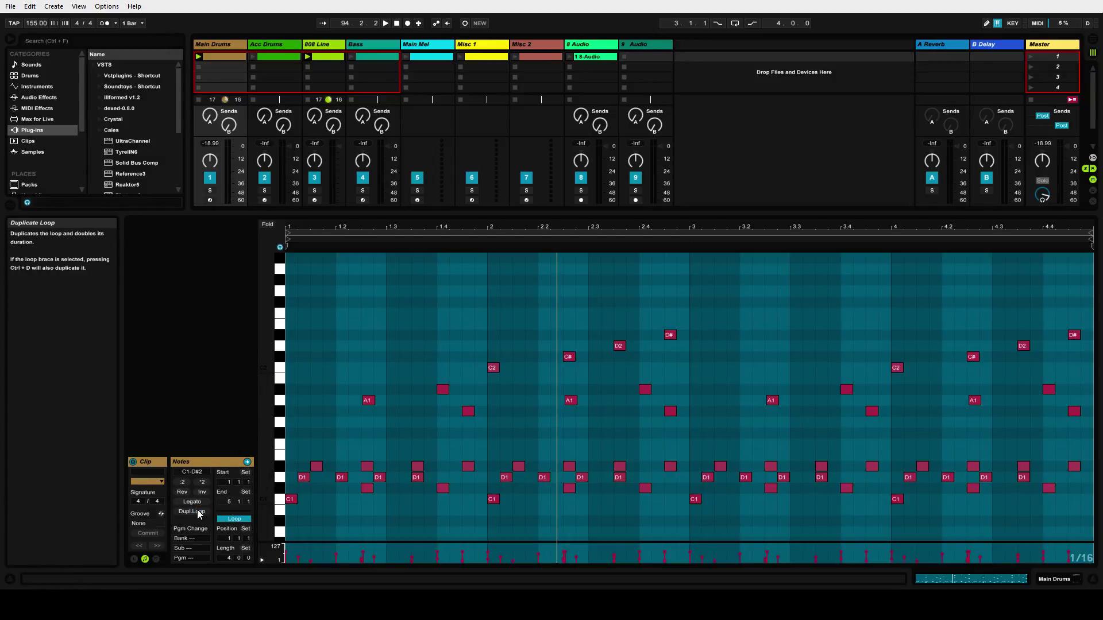
{"action": "left_click", "coordinate": [532, 420]}
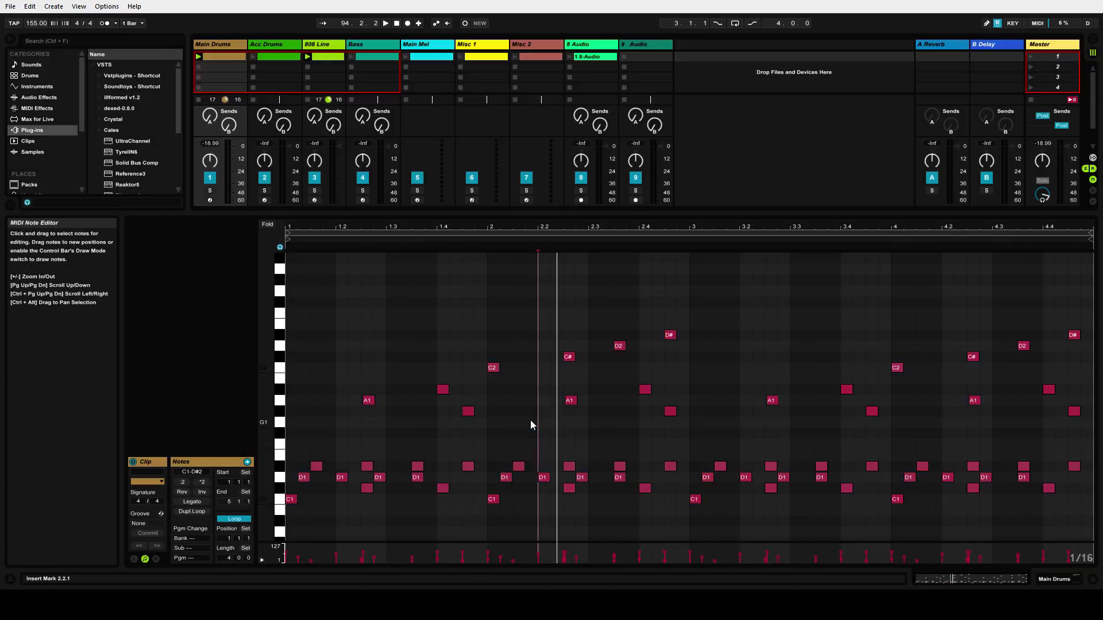
{"action": "left_click", "coordinate": [587, 430]}
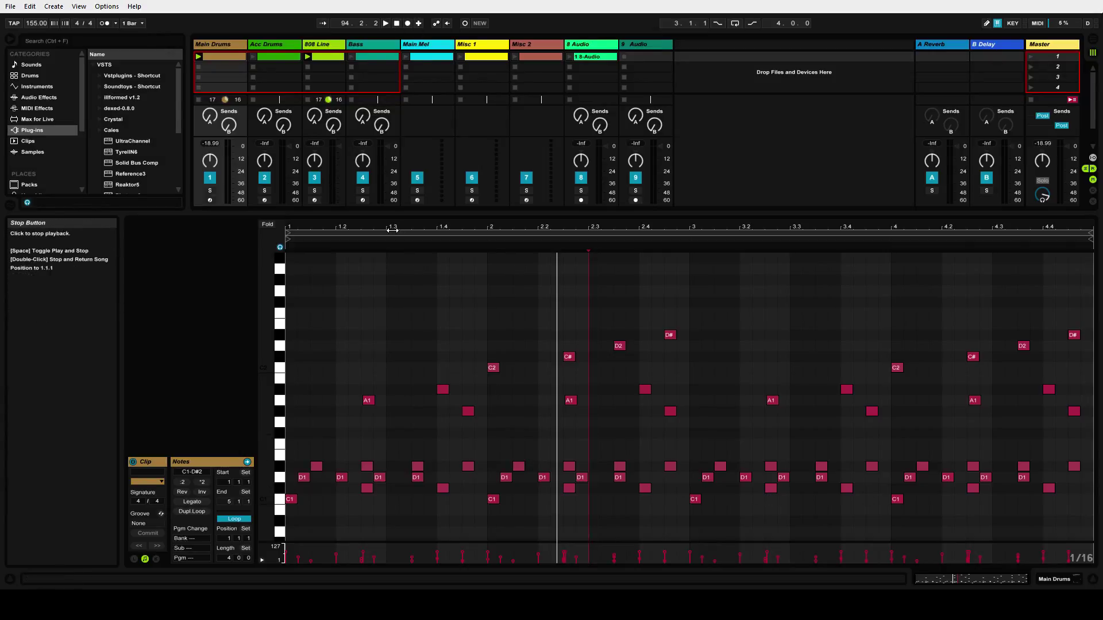
Delete the C1 note at the start of bar 3 in the Main Drums clip
{"action": "left_click", "coordinate": [725, 405]}
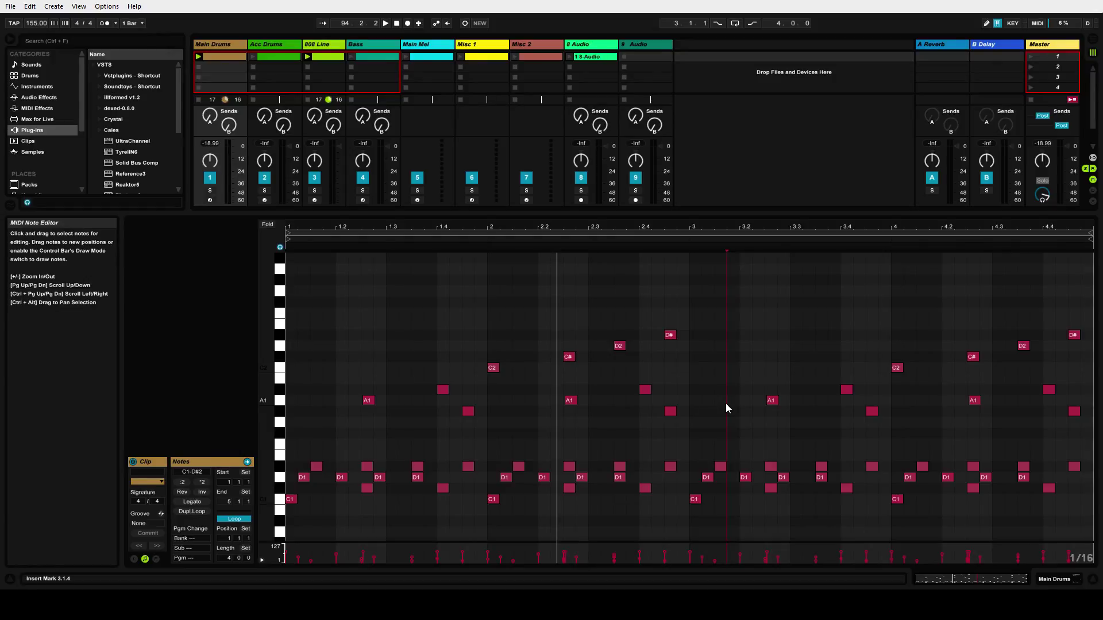
{"action": "left_click", "coordinate": [715, 419]}
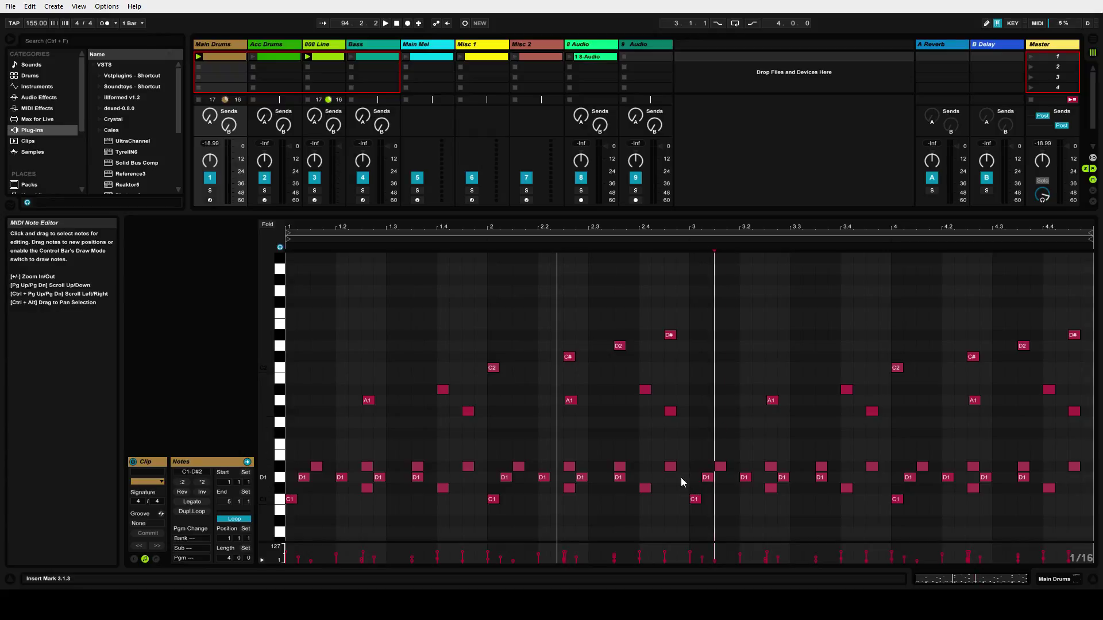
{"action": "left_click", "coordinate": [726, 501]}
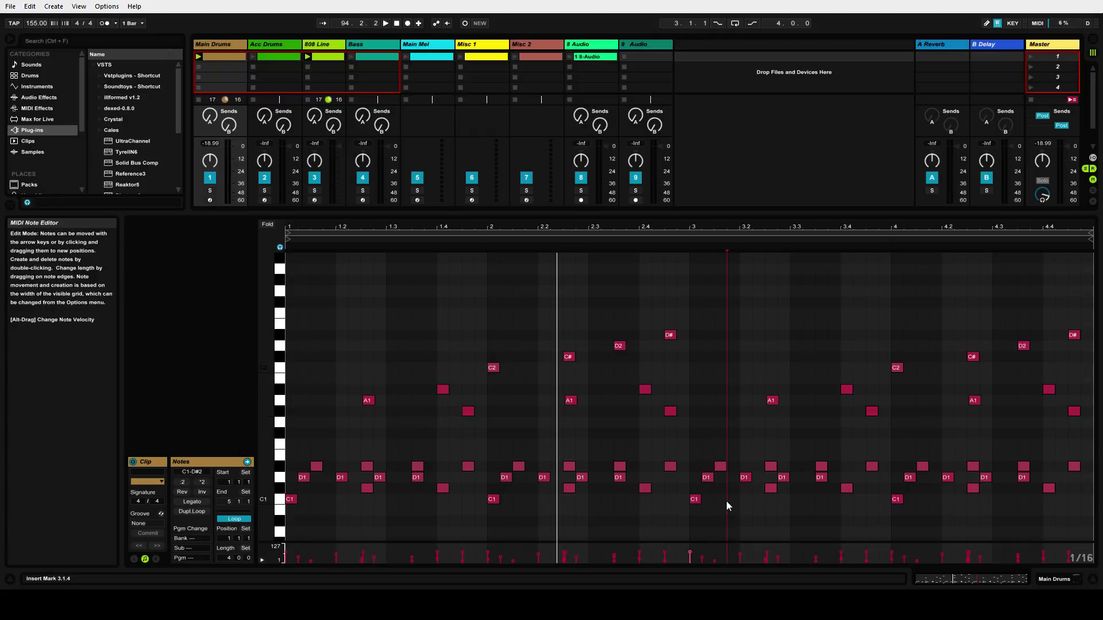
{"action": "double_click", "coordinate": [695, 500]}
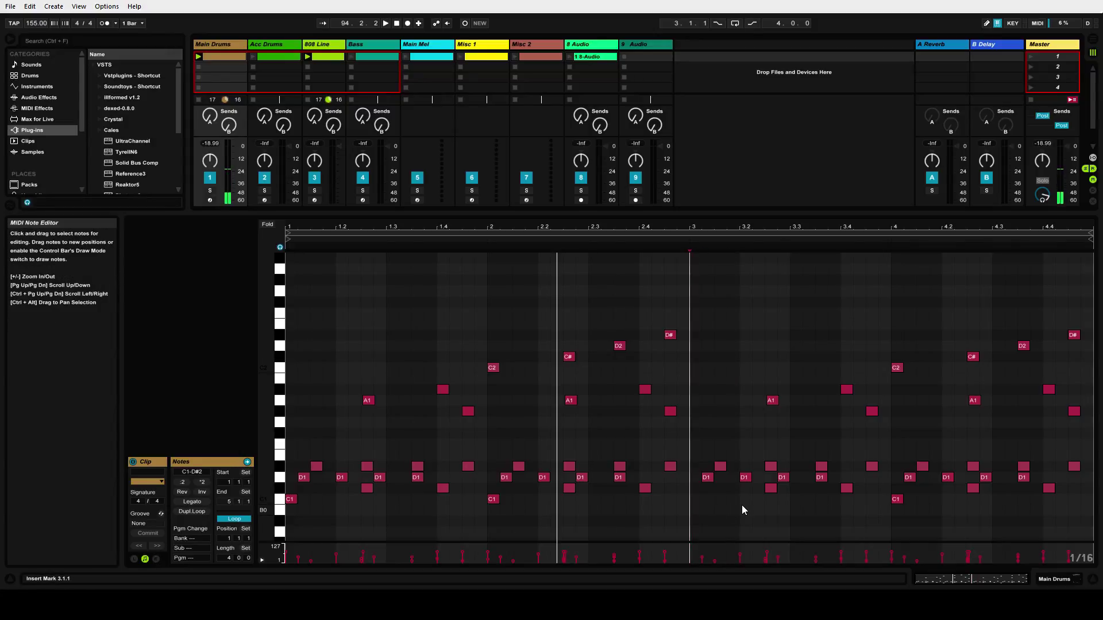
{"action": "left_click", "coordinate": [792, 503]}
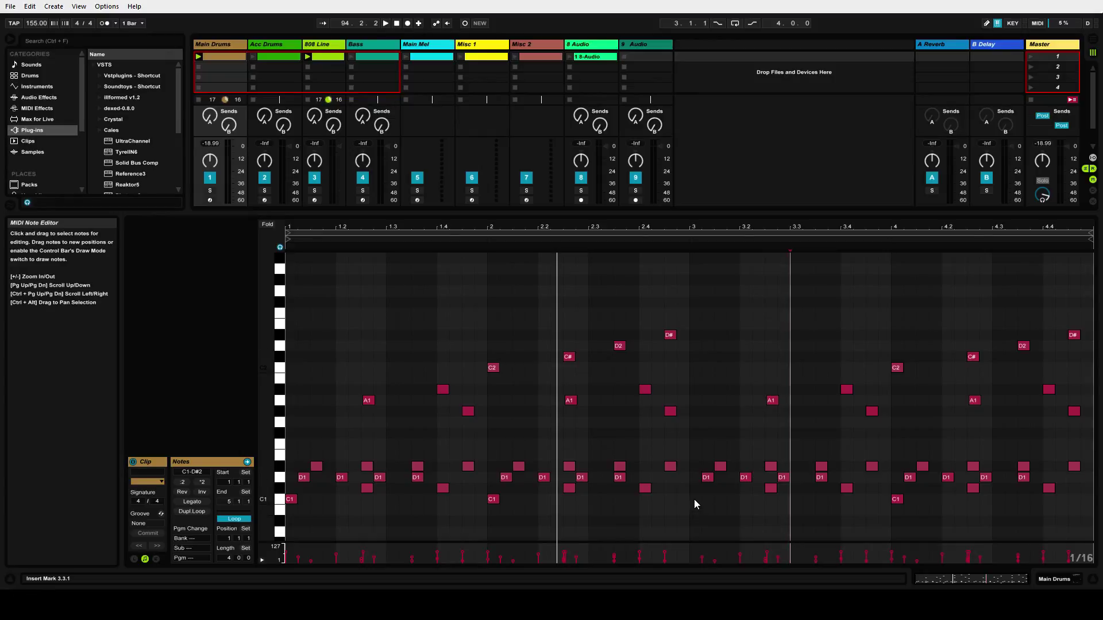
Play back the edited drum pattern twice, stopping after each listen
{"action": "left_click", "coordinate": [384, 25]}
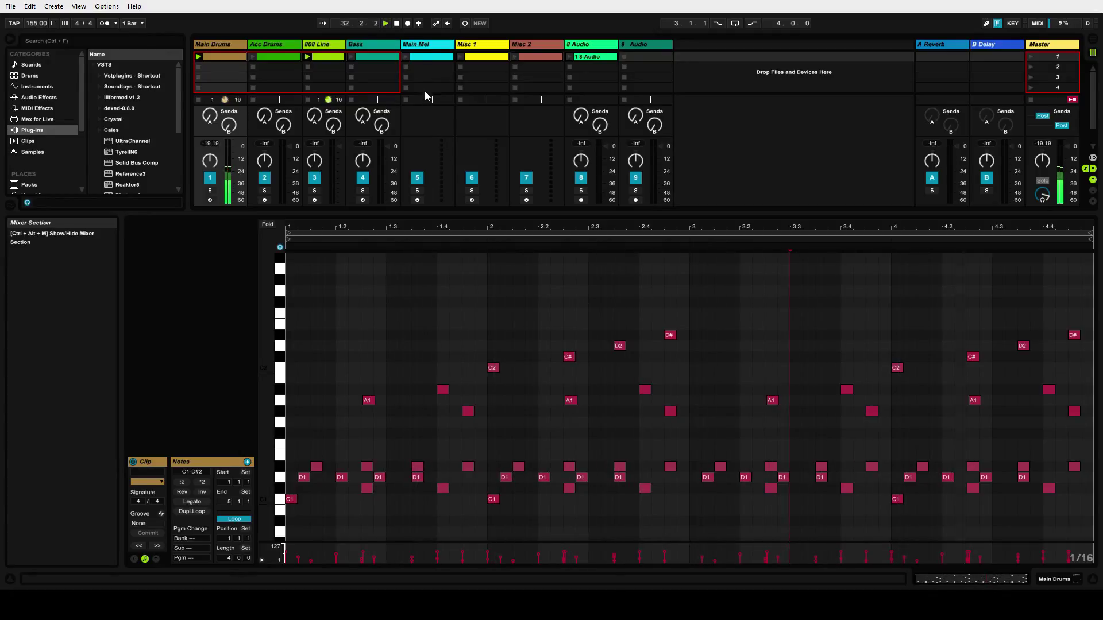
{"action": "left_click", "coordinate": [397, 23]}
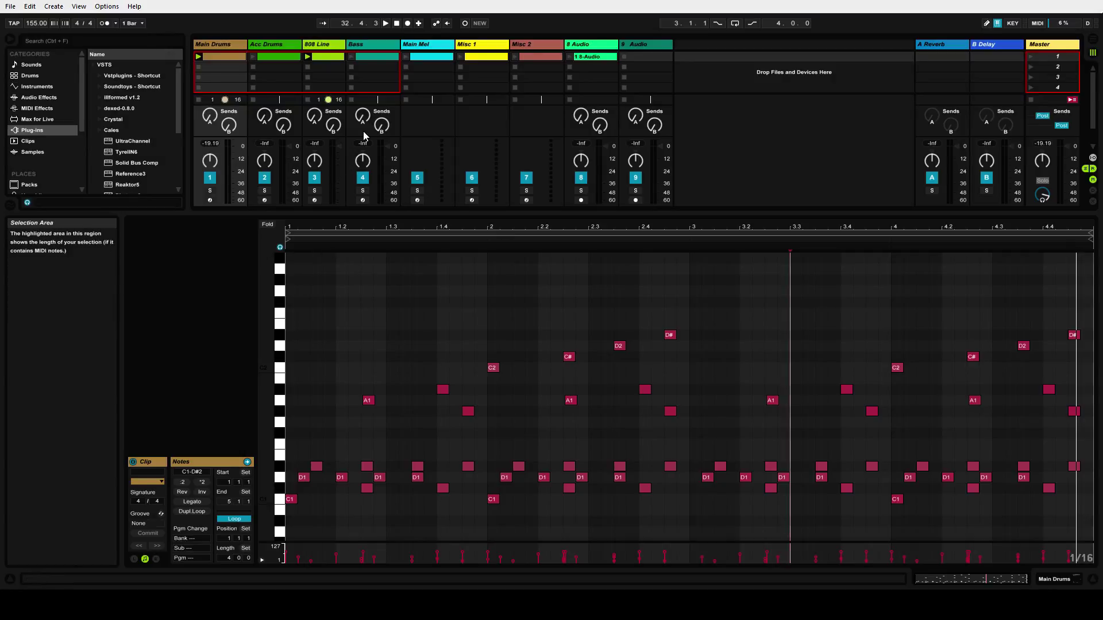
{"action": "left_click", "coordinate": [385, 23]}
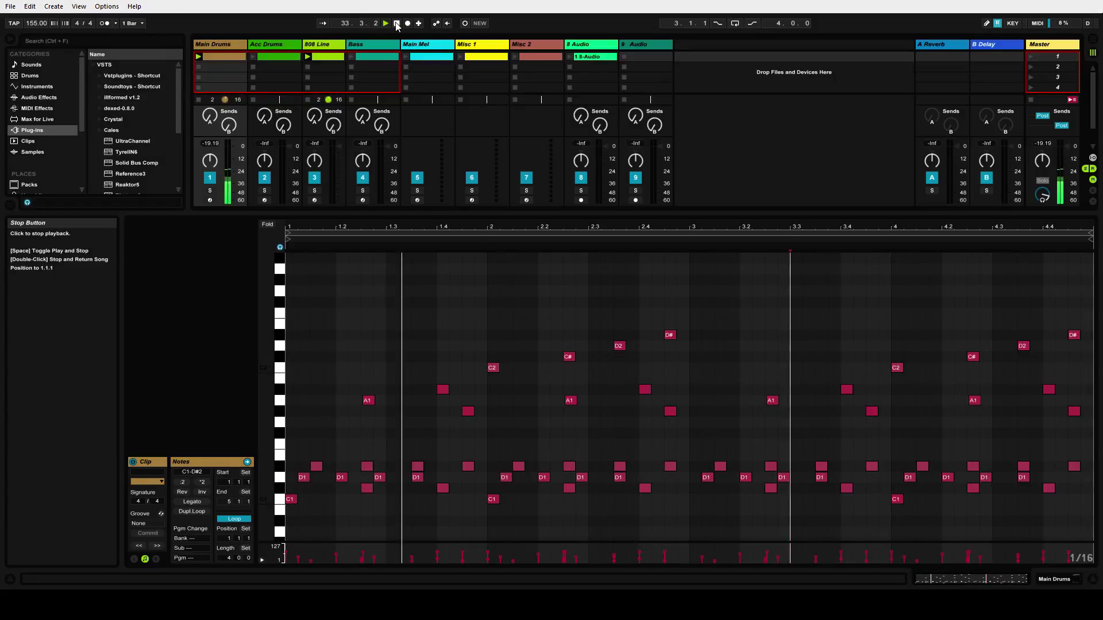
{"action": "left_click", "coordinate": [396, 24]}
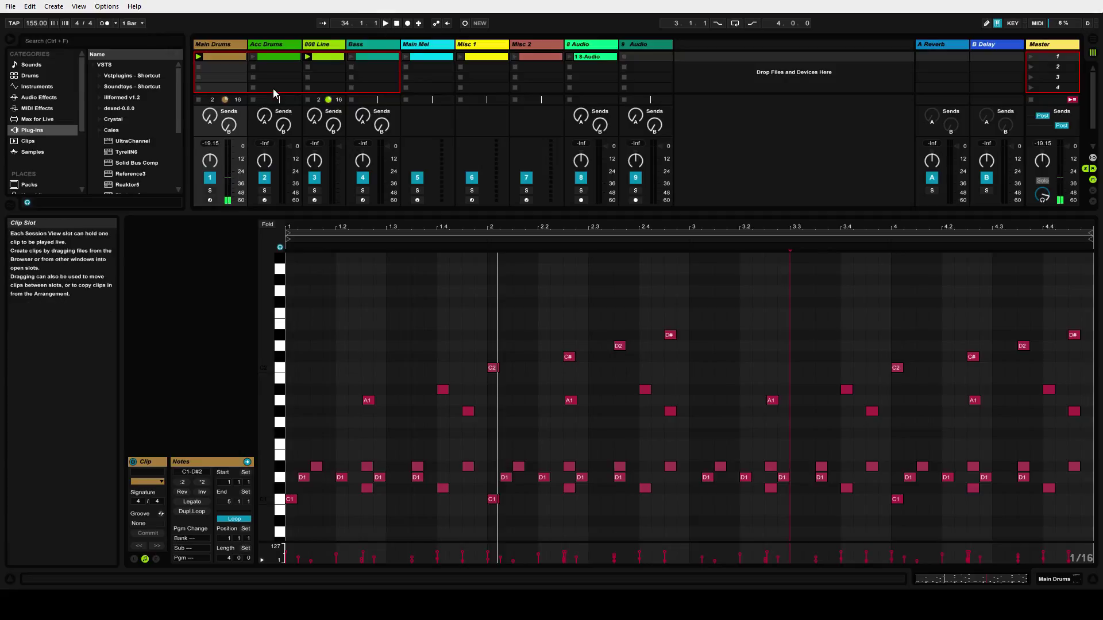
Create a new track with an empty Drum Rack and place it directly after the Main Drums track
{"action": "double_click", "coordinate": [223, 45]}
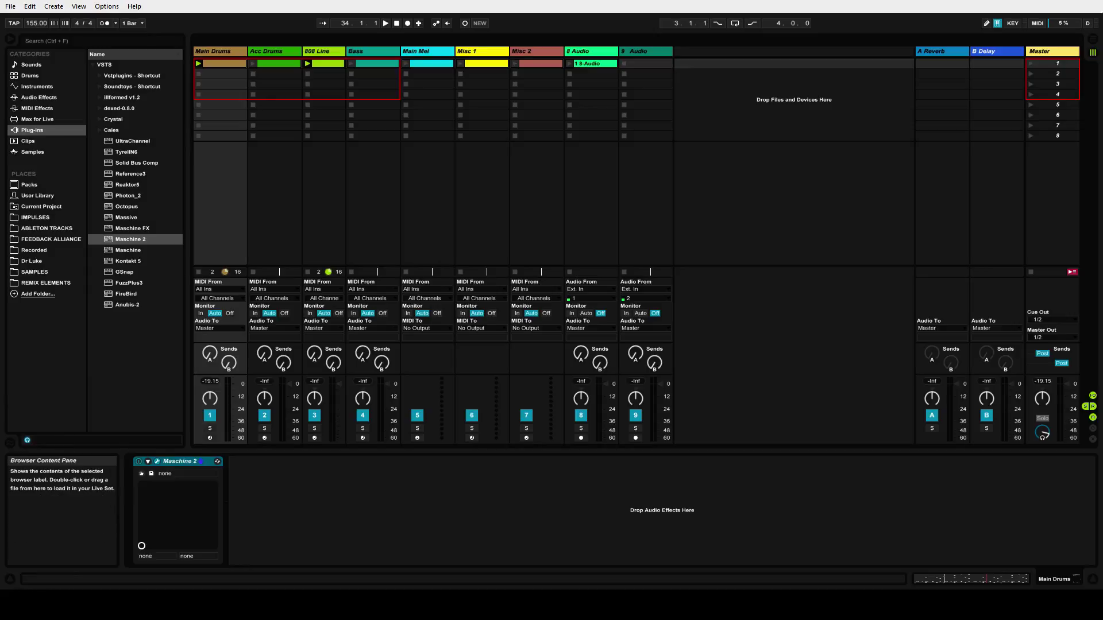
{"action": "left_click", "coordinate": [37, 76]}
{"action": "left_click_drag", "start_coordinate": [101, 77], "coordinate": [702, 53]}
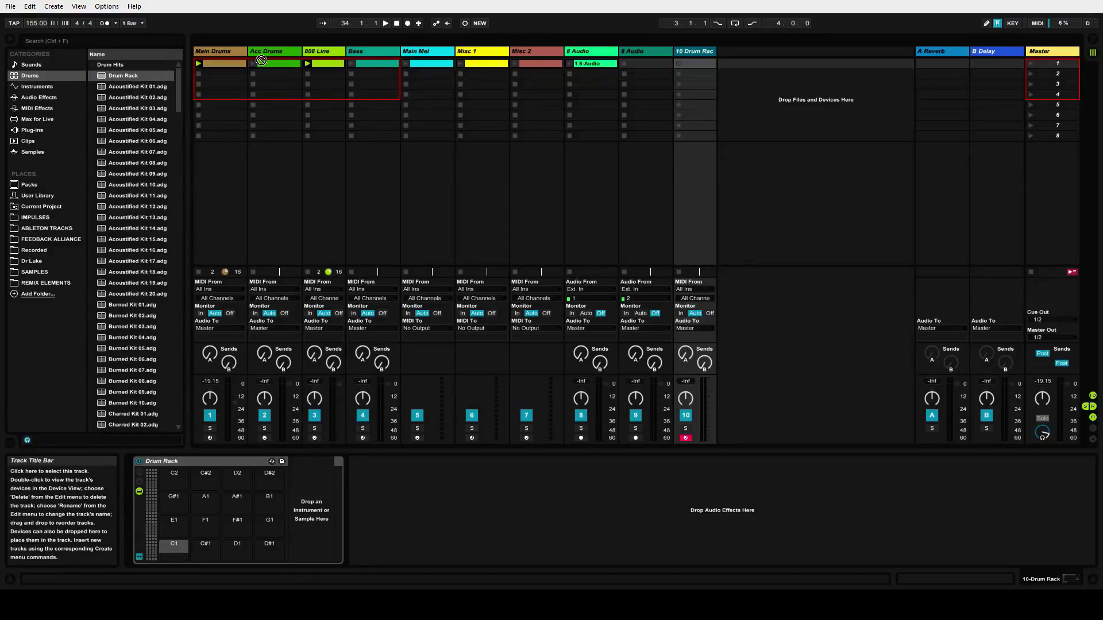
{"action": "mouse_move", "coordinate": [262, 60]}
{"action": "left_mouse_down"}
{"action": "mouse_move", "coordinate": [249, 52]}
{"action": "mouse_move", "coordinate": [262, 56]}
{"action": "left_mouse_up"}
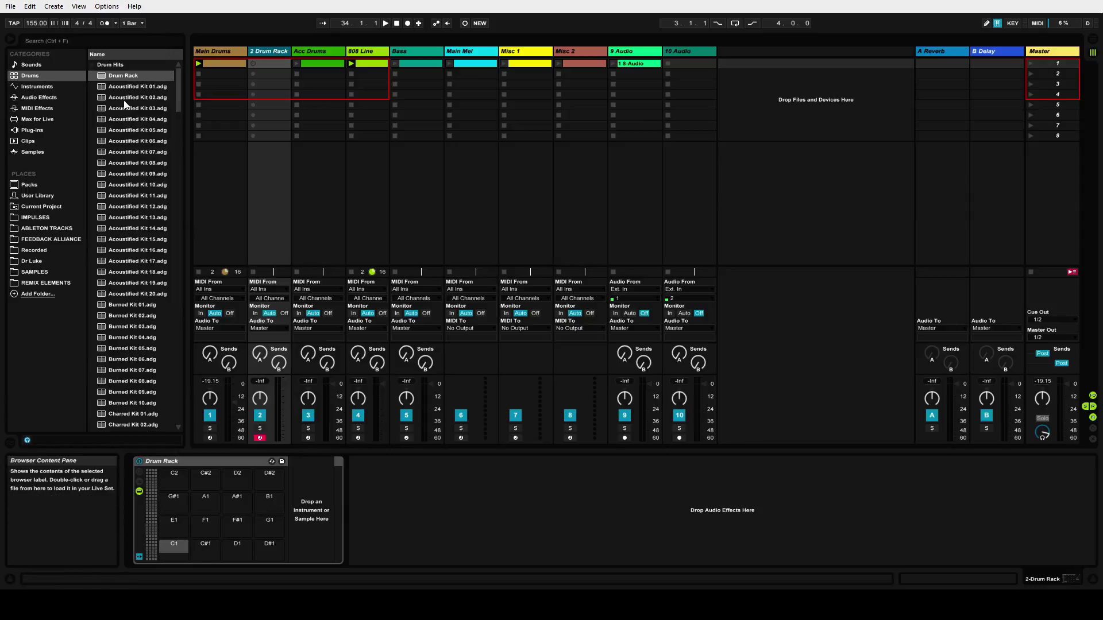
Load Acoustified Kit 02 into the Drum Rack track and unfold its individual pad chains in the mixer
{"action": "left_click_drag", "start_coordinate": [125, 98], "coordinate": [238, 459]}
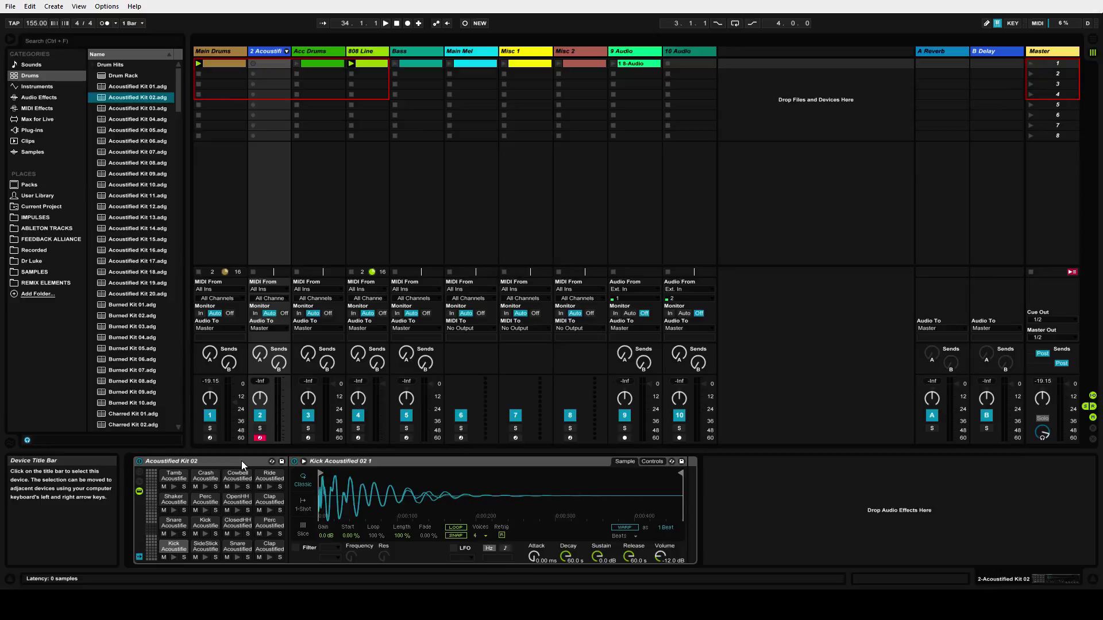
{"action": "left_click", "coordinate": [287, 52]}
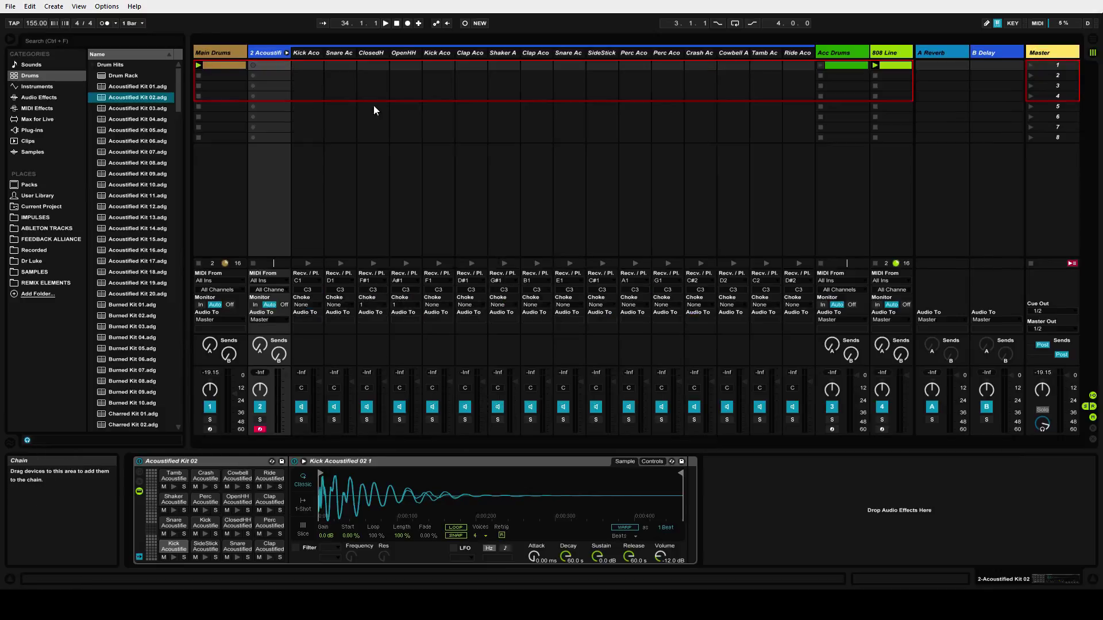
{"action": "mouse_move", "coordinate": [318, 382]}
{"action": "left_mouse_down"}
{"action": "mouse_move", "coordinate": [318, 394]}
{"action": "mouse_move", "coordinate": [318, 383]}
{"action": "left_mouse_up"}
{"action": "left_click", "coordinate": [349, 383]}
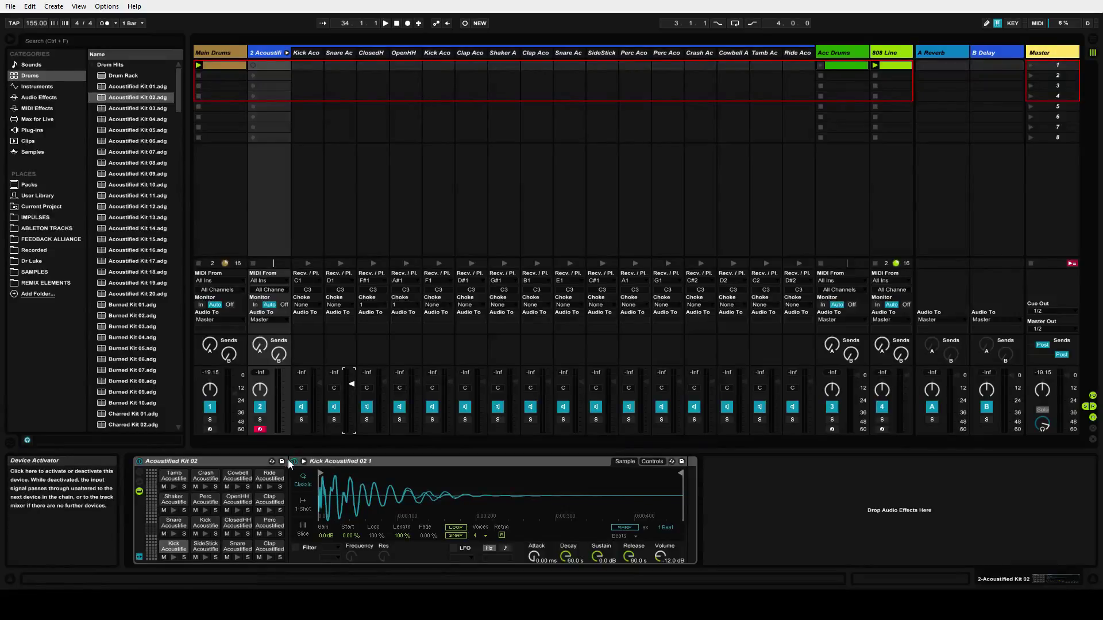
Look through the kit's pad banks and audition the A1 Perc, OpenHH, B1 Clap and G1 Perc pads
{"action": "left_click_drag", "start_coordinate": [154, 540], "coordinate": [151, 518]}
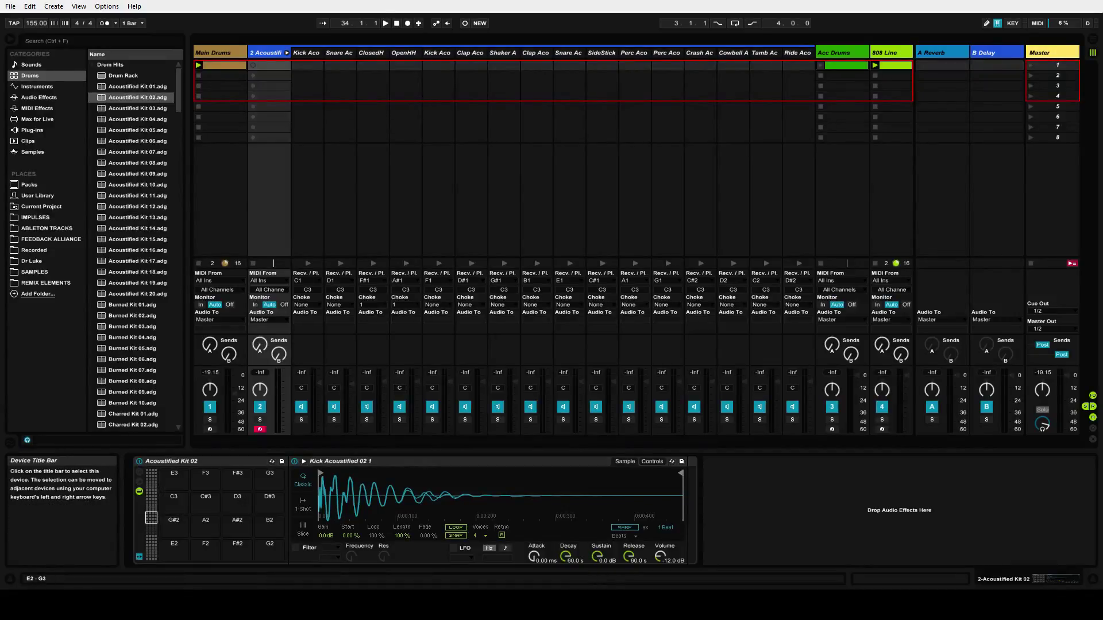
{"action": "left_click", "coordinate": [201, 501]}
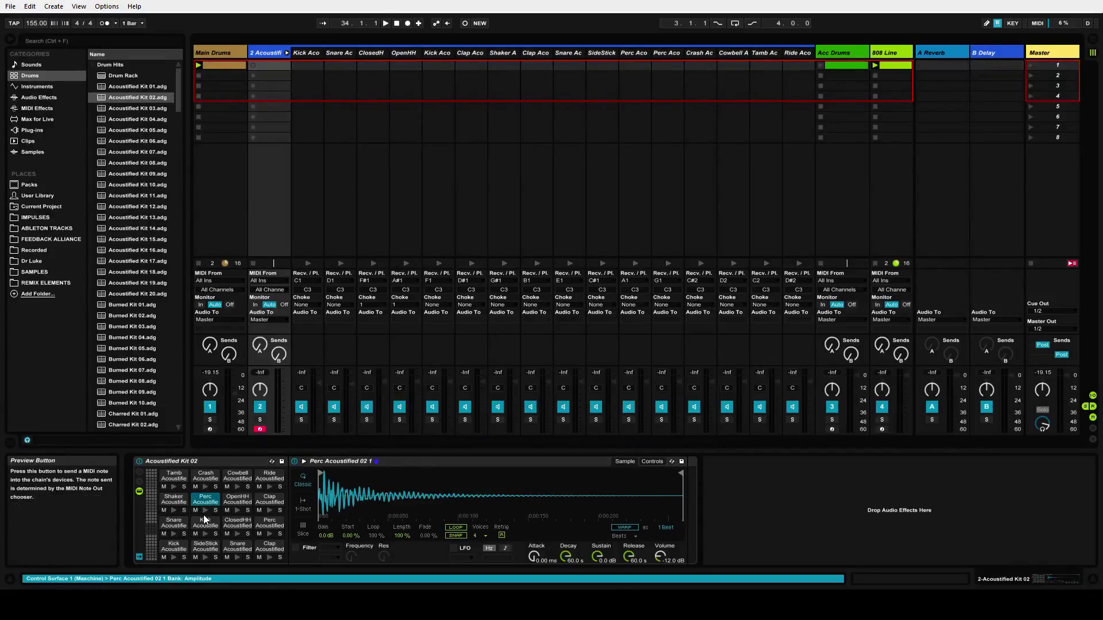
{"action": "left_click", "coordinate": [204, 511]}
{"action": "left_click", "coordinate": [235, 511]}
{"action": "left_click", "coordinate": [271, 511]}
{"action": "left_click", "coordinate": [269, 535]}
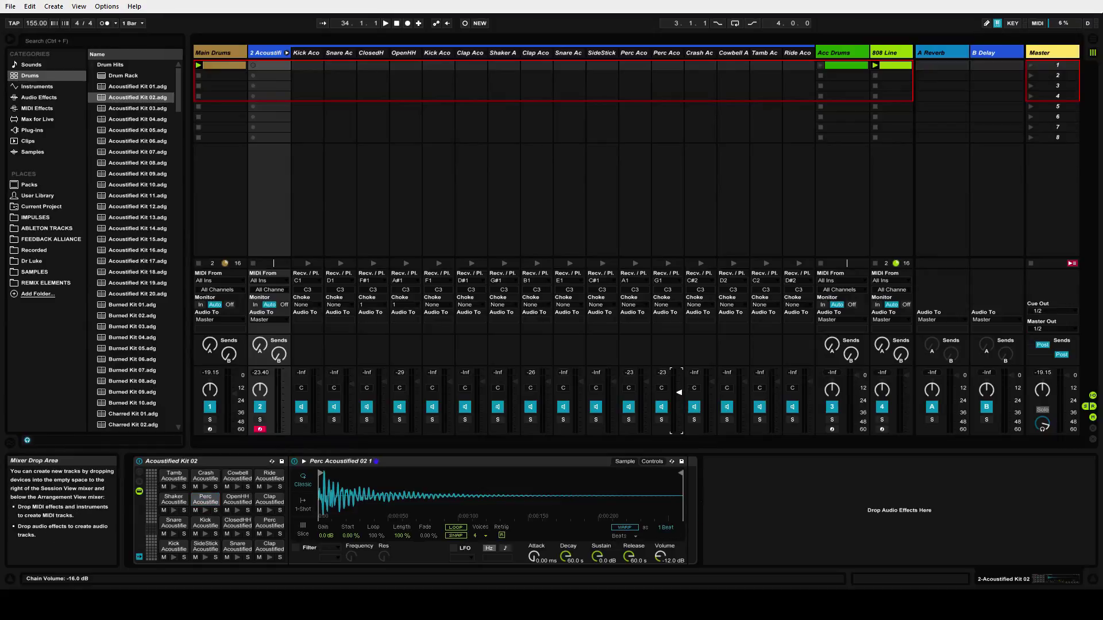
Adjust the Perc pad's chain volume, fold the kit's chains and show the Main Drums track's device
{"action": "left_click_drag", "start_coordinate": [679, 393], "coordinate": [650, 386]}
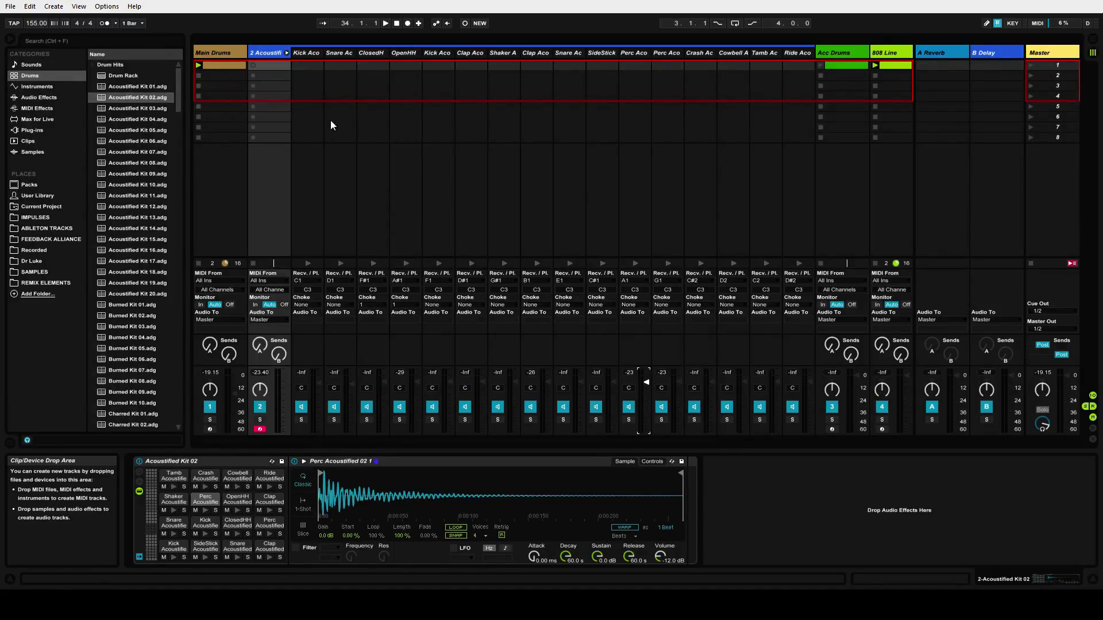
{"action": "left_click", "coordinate": [286, 53]}
{"action": "left_click", "coordinate": [224, 52]}
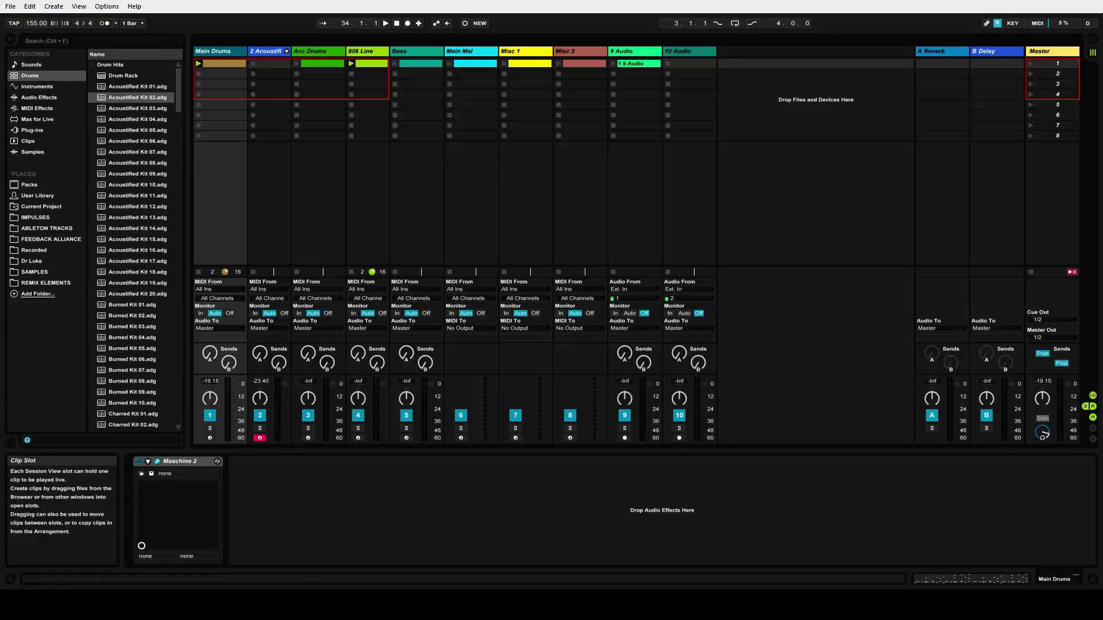
Insert a new audio track and place it directly after the Acoustified Kit 02 track
{"action": "left_click", "coordinate": [710, 51]}
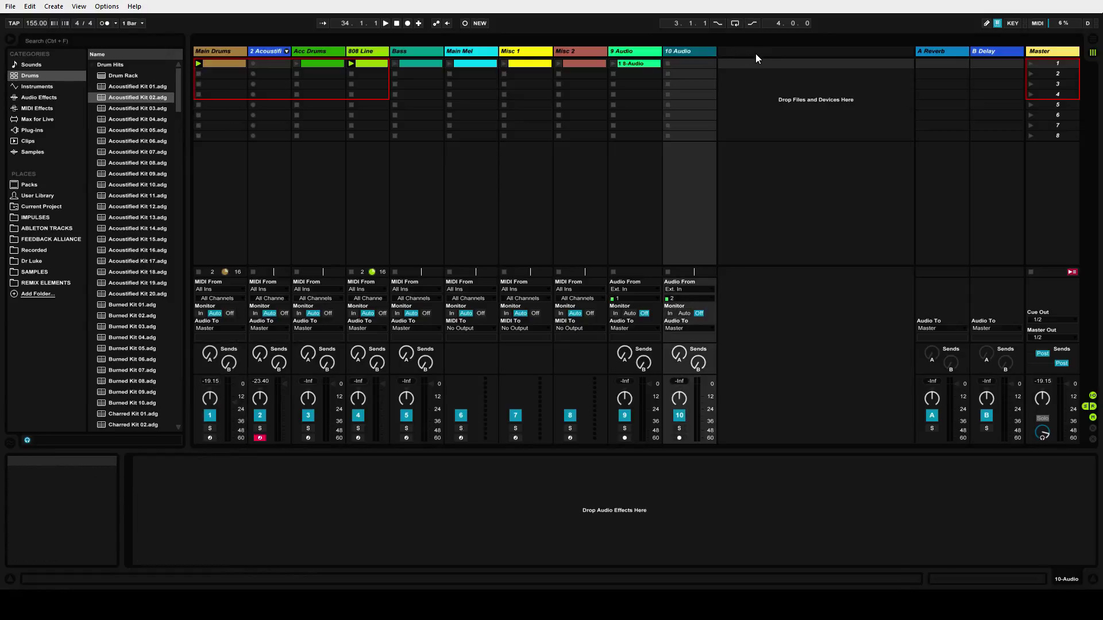
{"action": "key", "text": "ctrl+t"}
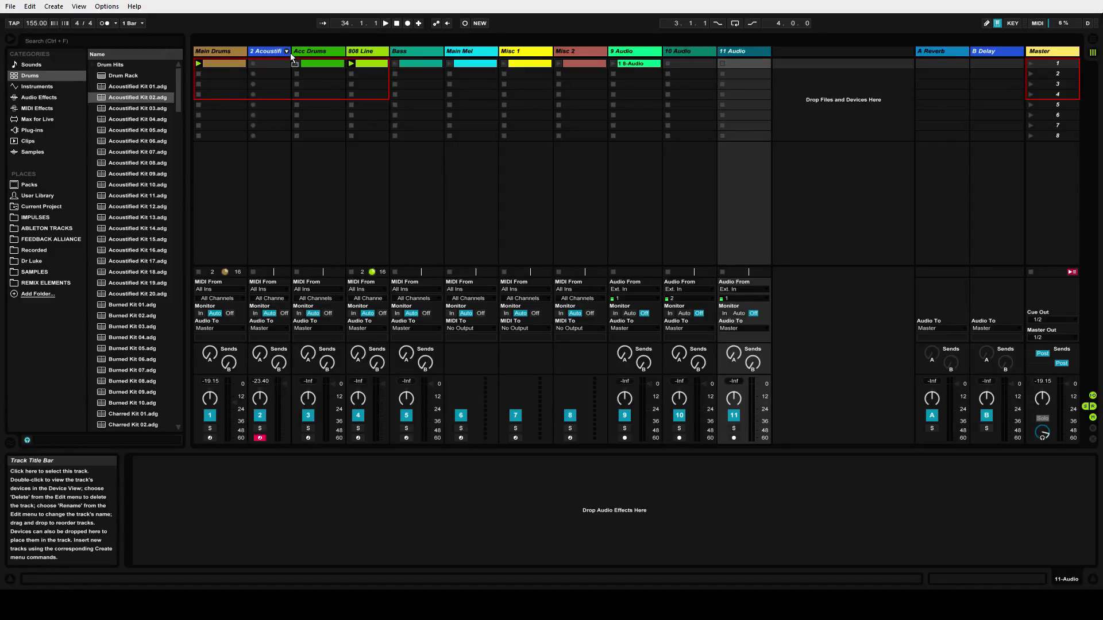
{"action": "left_click_drag", "start_coordinate": [290, 54], "coordinate": [291, 55]}
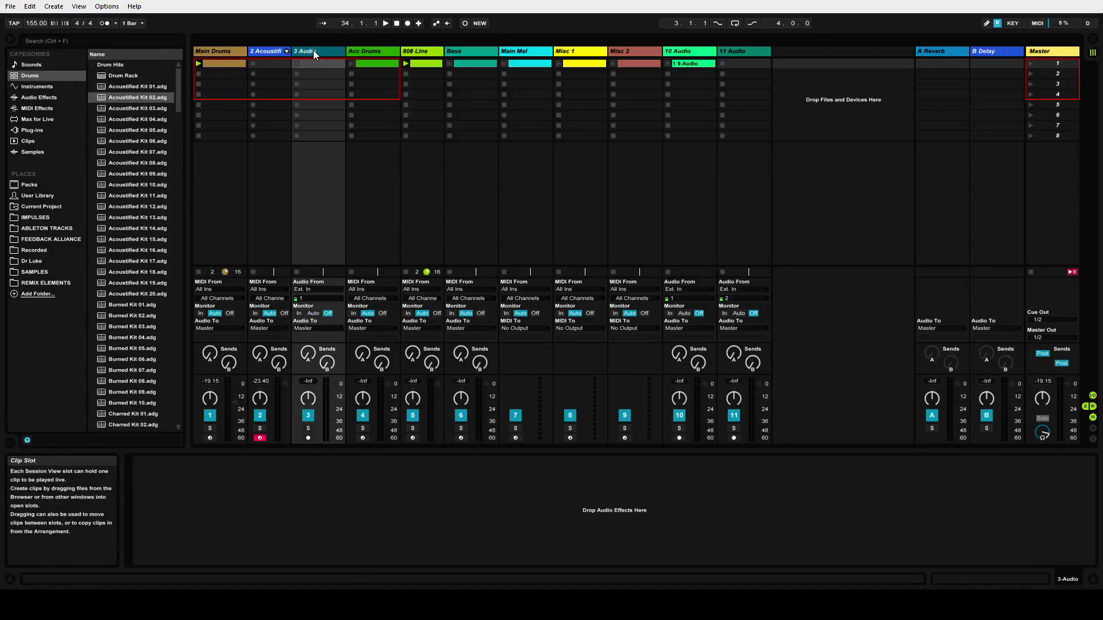
{"action": "left_click", "coordinate": [277, 50]}
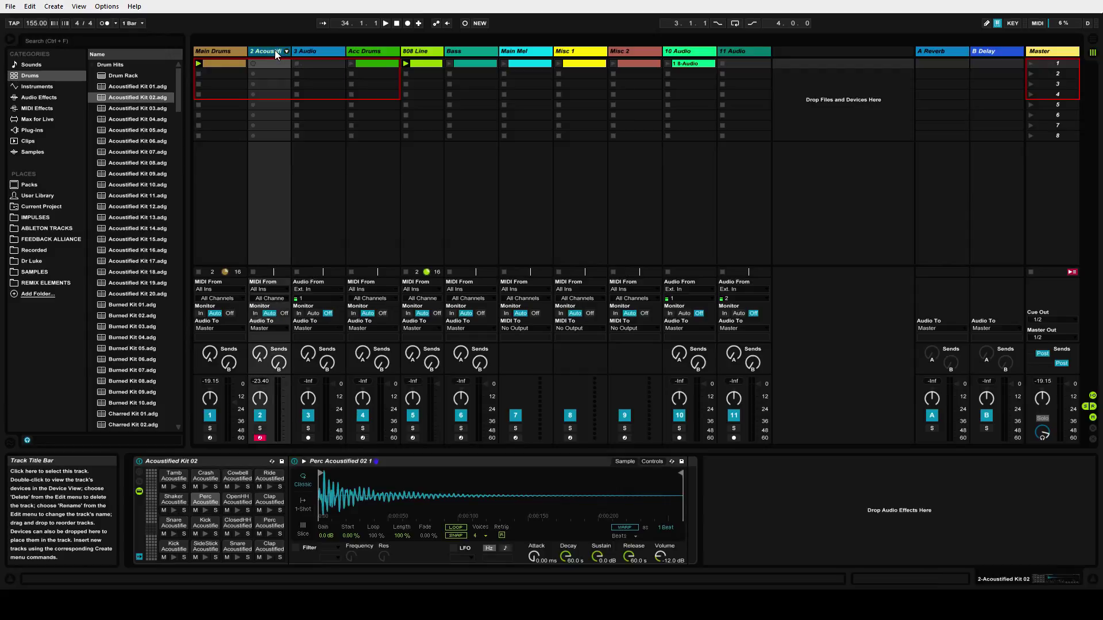
{"action": "left_click", "coordinate": [213, 50]}
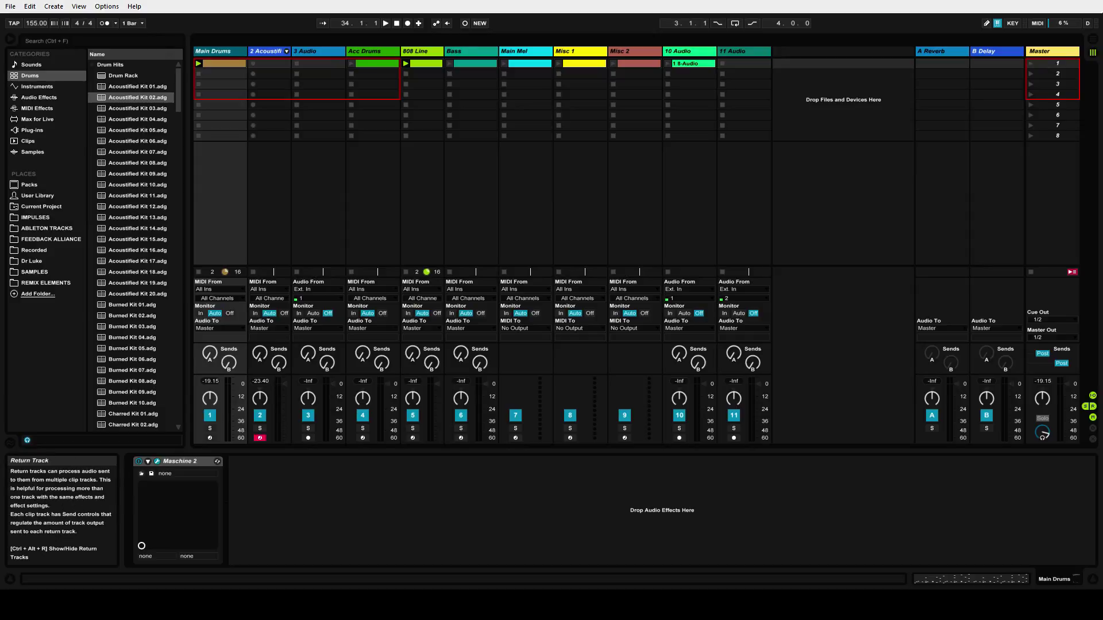
Reopen the Main Drums clip's notes and play the pattern to review it around bar 3
{"action": "double_click", "coordinate": [230, 64]}
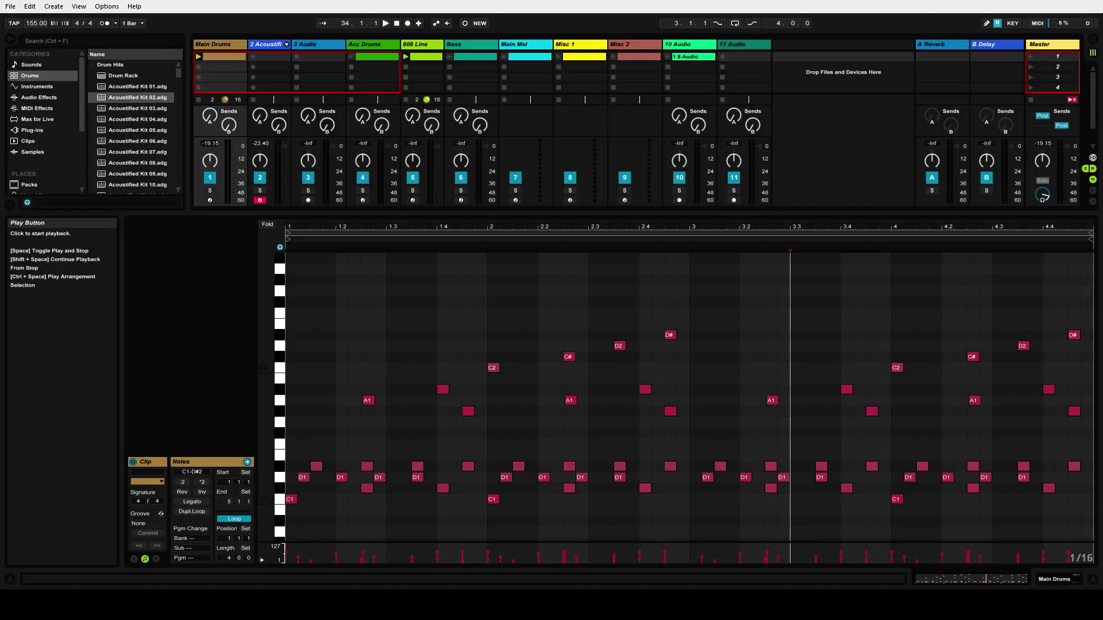
{"action": "left_click", "coordinate": [386, 23]}
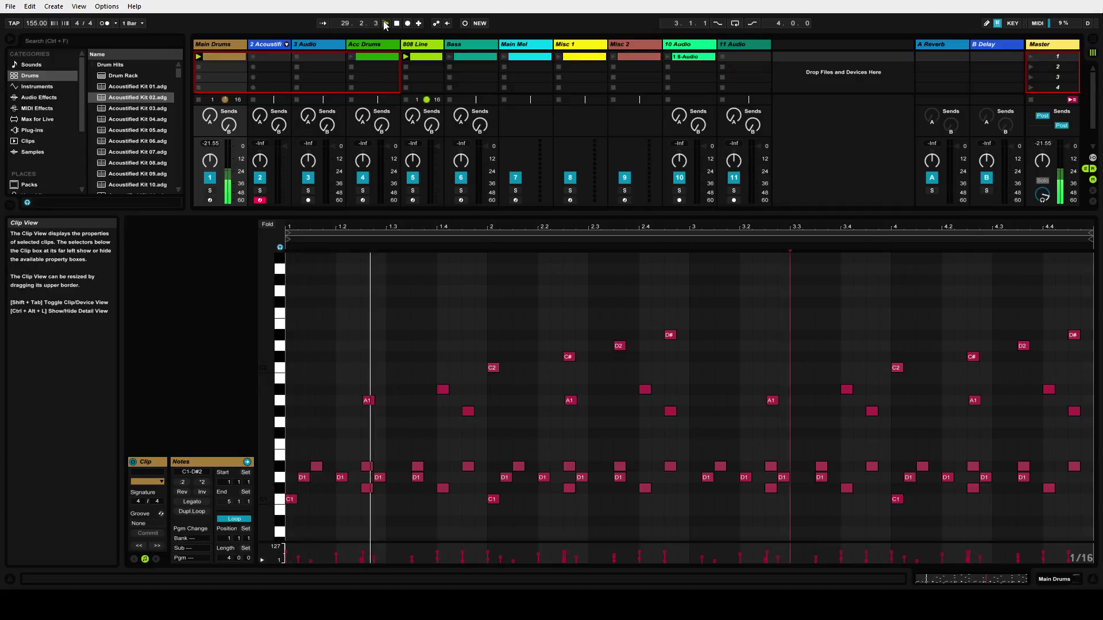
{"action": "left_click", "coordinate": [725, 425]}
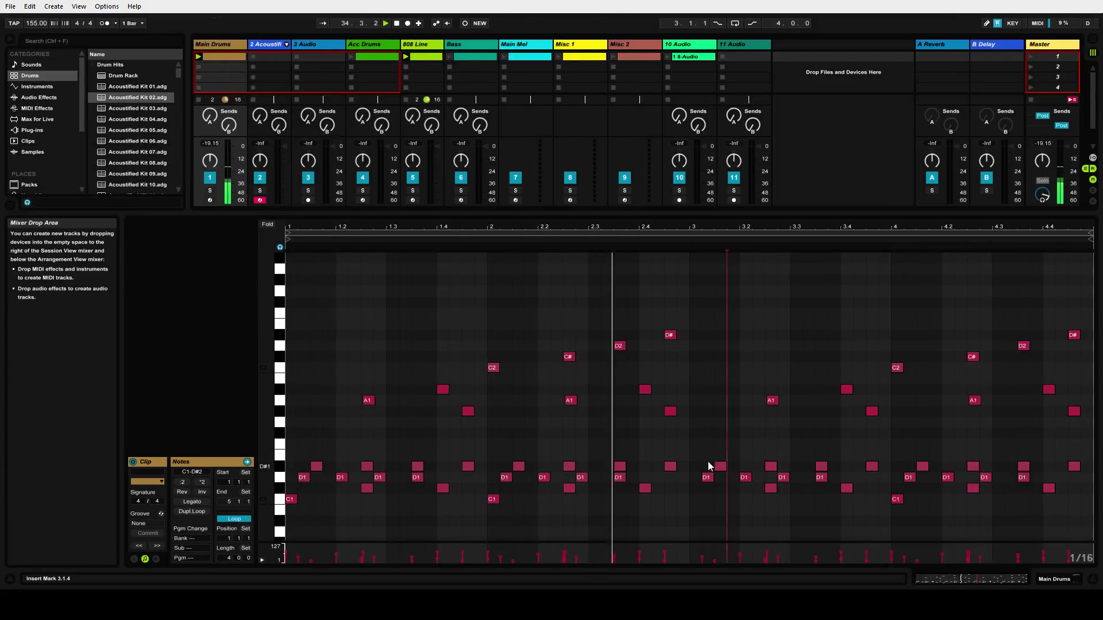
{"action": "key", "text": "b"}
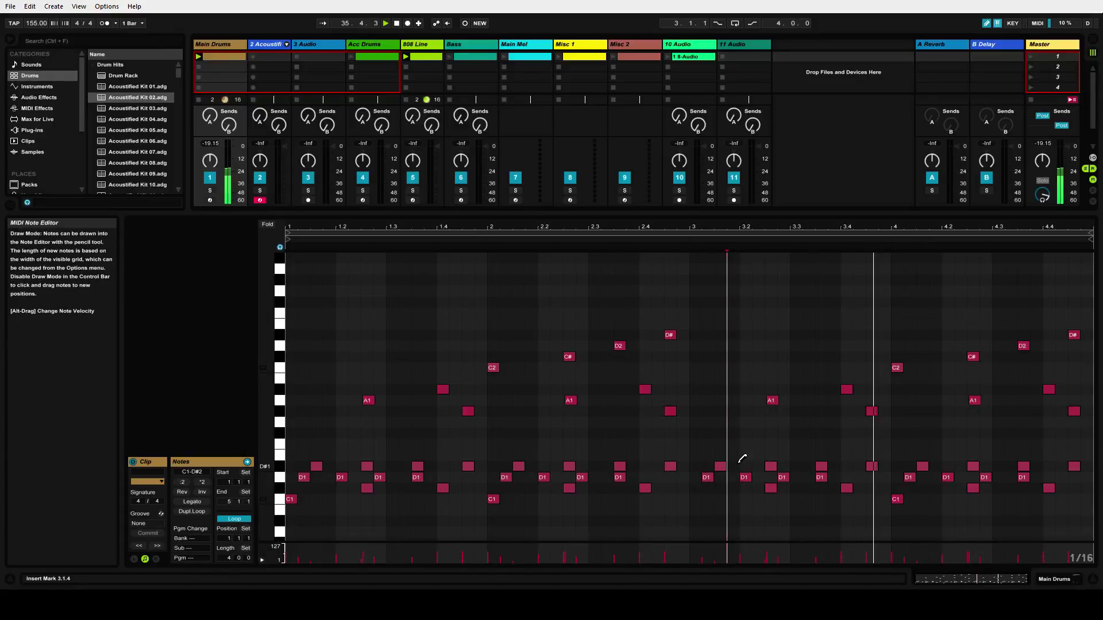
{"action": "key", "text": "b"}
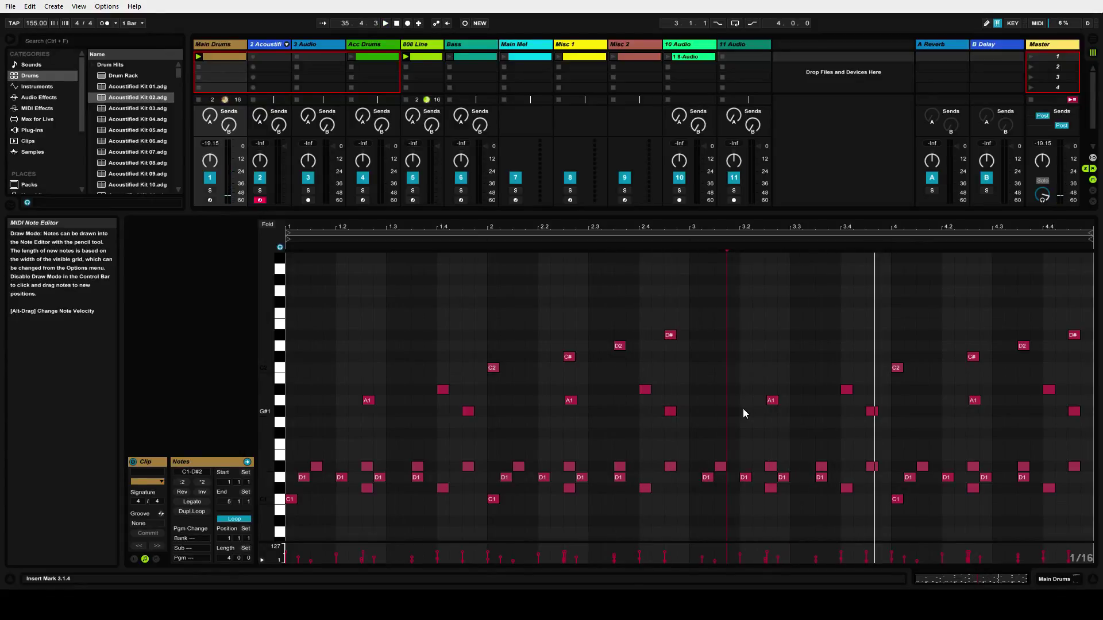
Erase the D1 notes at 3.1.2 and 3.2.1 and the D#1 note at 3.1.3 while playing the pattern
{"action": "left_click", "coordinate": [741, 409]}
{"action": "key", "text": "b"}
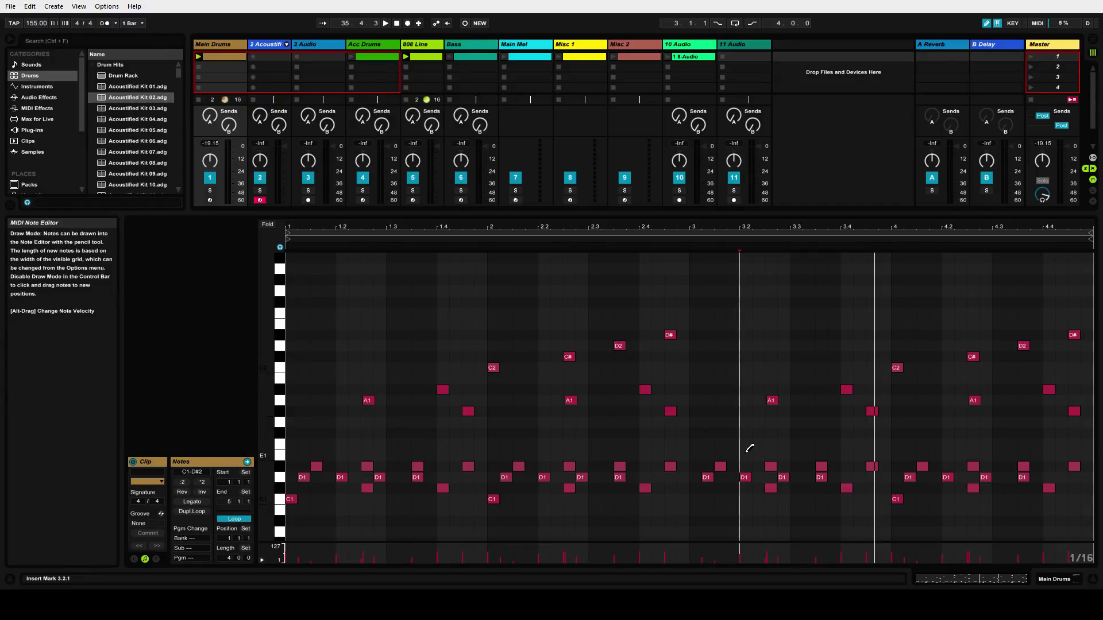
{"action": "key", "text": "space"}
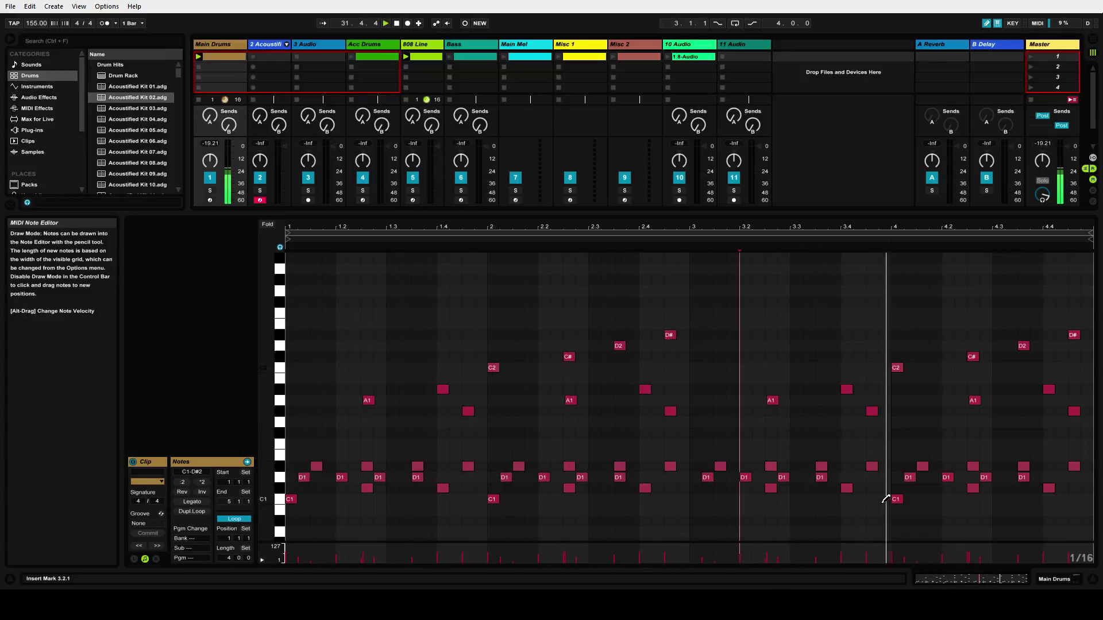
{"action": "left_click", "coordinate": [706, 477]}
{"action": "left_click", "coordinate": [718, 467]}
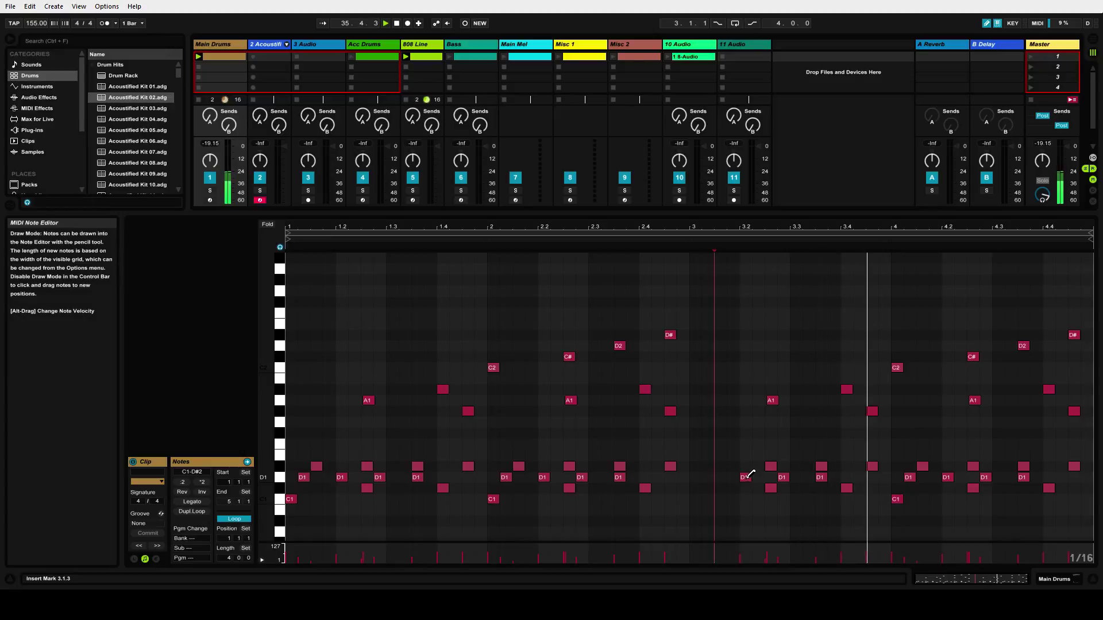
{"action": "left_click", "coordinate": [747, 477]}
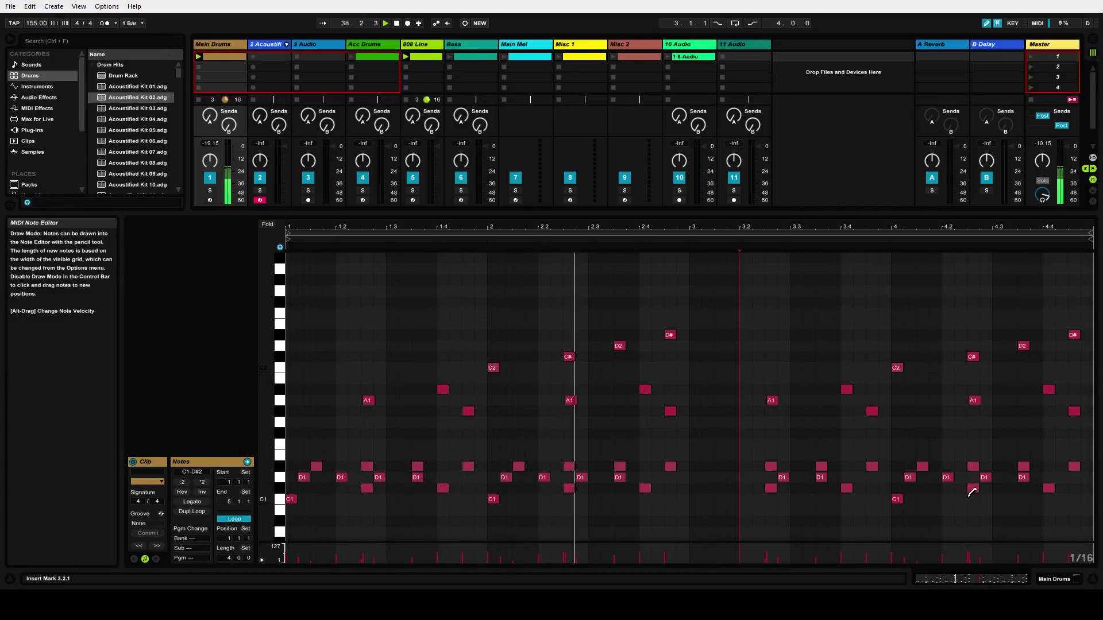
Audition the drum sounds on the A#1, A1, G#1 and G1 keys, finishing on G#1
{"action": "left_click", "coordinate": [281, 382]}
{"action": "left_click", "coordinate": [281, 382]}
{"action": "left_click", "coordinate": [280, 390]}
{"action": "left_click", "coordinate": [280, 400]}
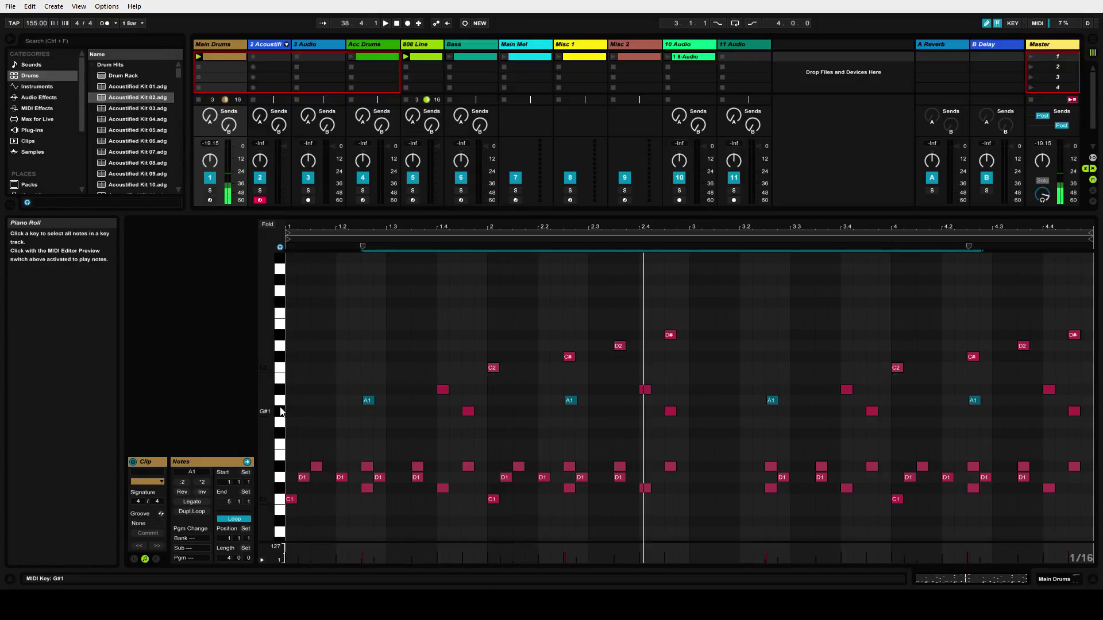
{"action": "left_click", "coordinate": [280, 412]}
{"action": "left_click", "coordinate": [280, 421]}
{"action": "left_click", "coordinate": [280, 413]}
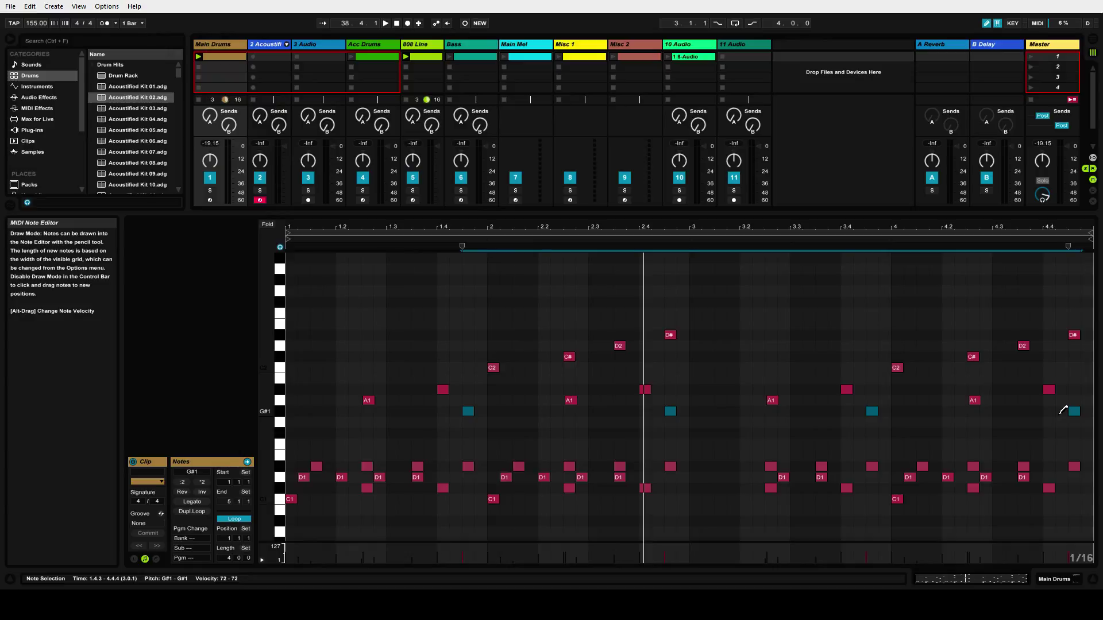
Add a G#1 note at 4.3.4, listen to it in the pattern and shift it to 4.3.2
{"action": "left_click", "coordinate": [1038, 412]}
{"action": "key", "text": "space"}
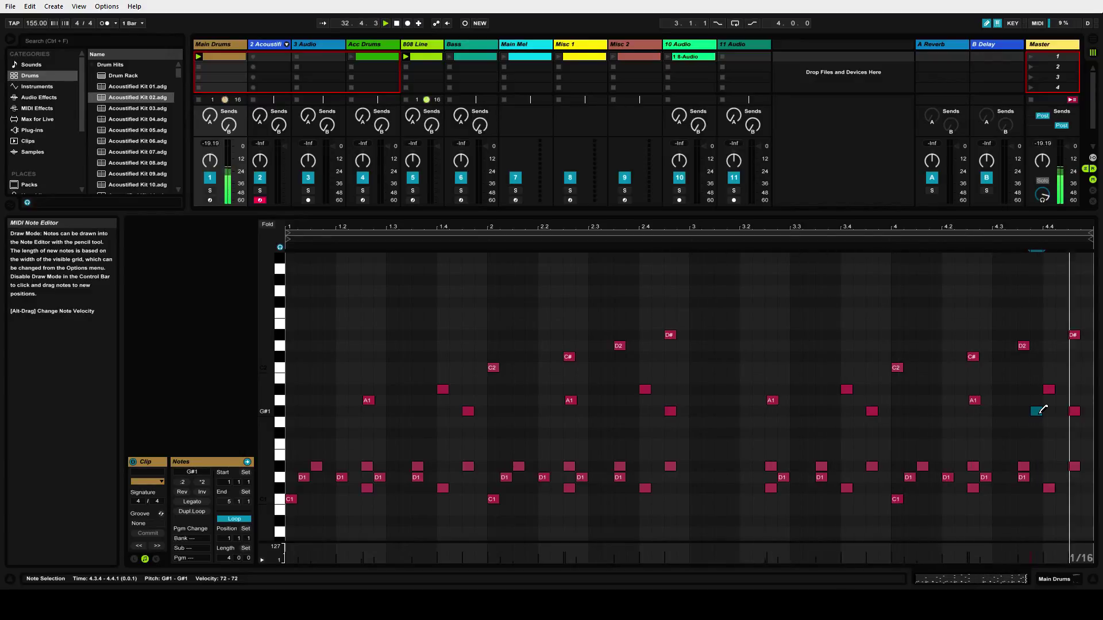
{"action": "left_click", "coordinate": [1038, 411]}
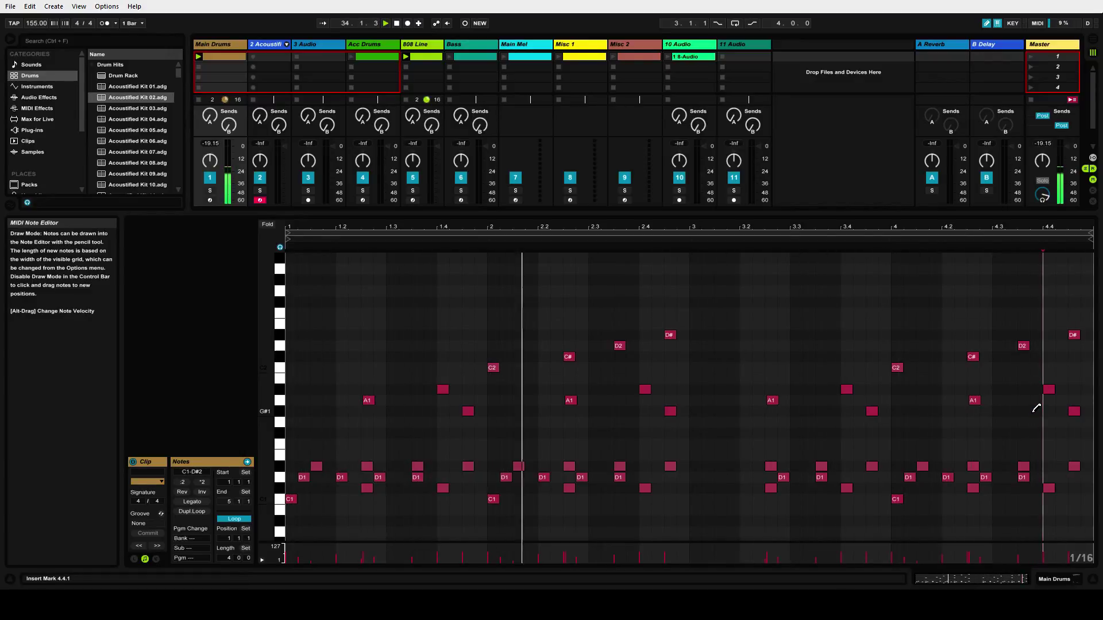
{"action": "left_click", "coordinate": [1036, 411]}
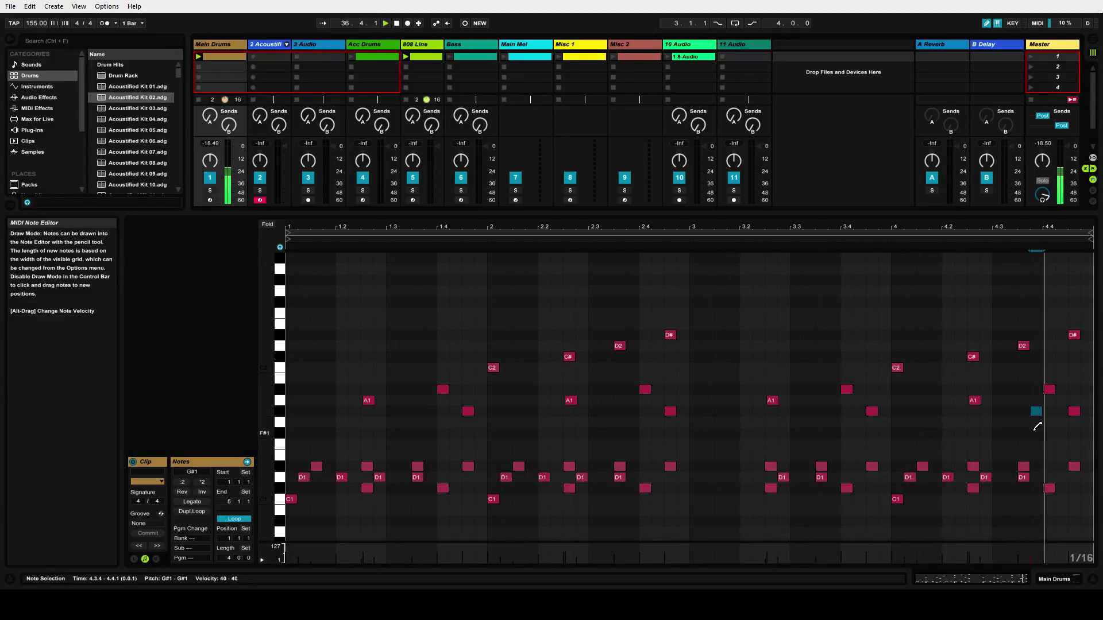
{"action": "key", "text": "b"}
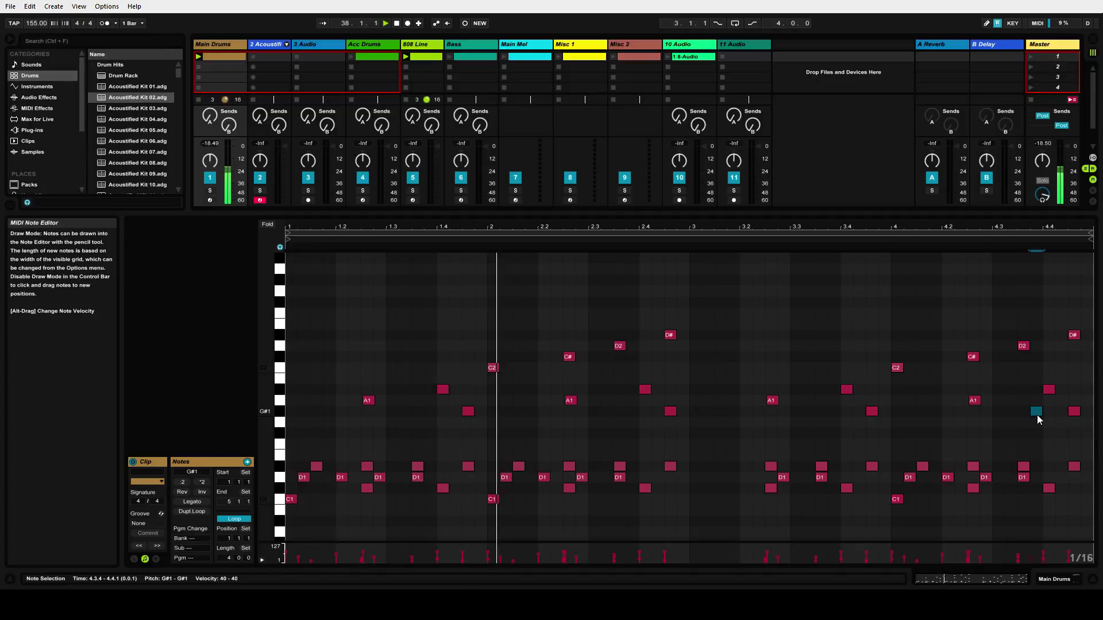
{"action": "left_click_drag", "start_coordinate": [1037, 415], "coordinate": [1012, 413]}
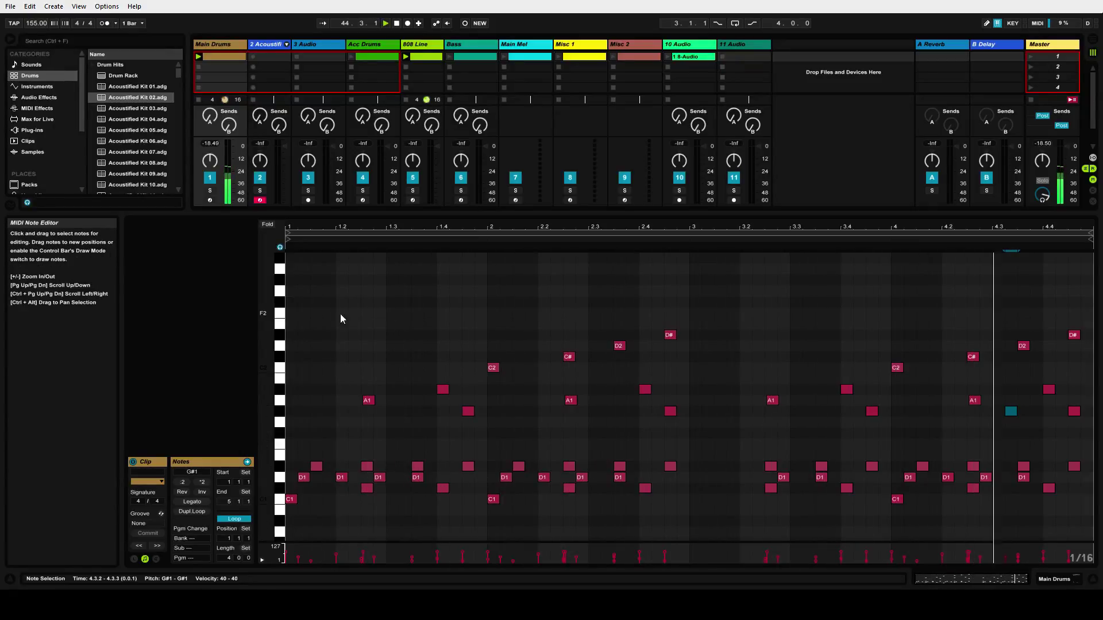
{"action": "key", "text": "space"}
Audition the upper drum keys from F2 down to D2
{"action": "left_click", "coordinate": [281, 316]}
{"action": "left_click", "coordinate": [280, 325]}
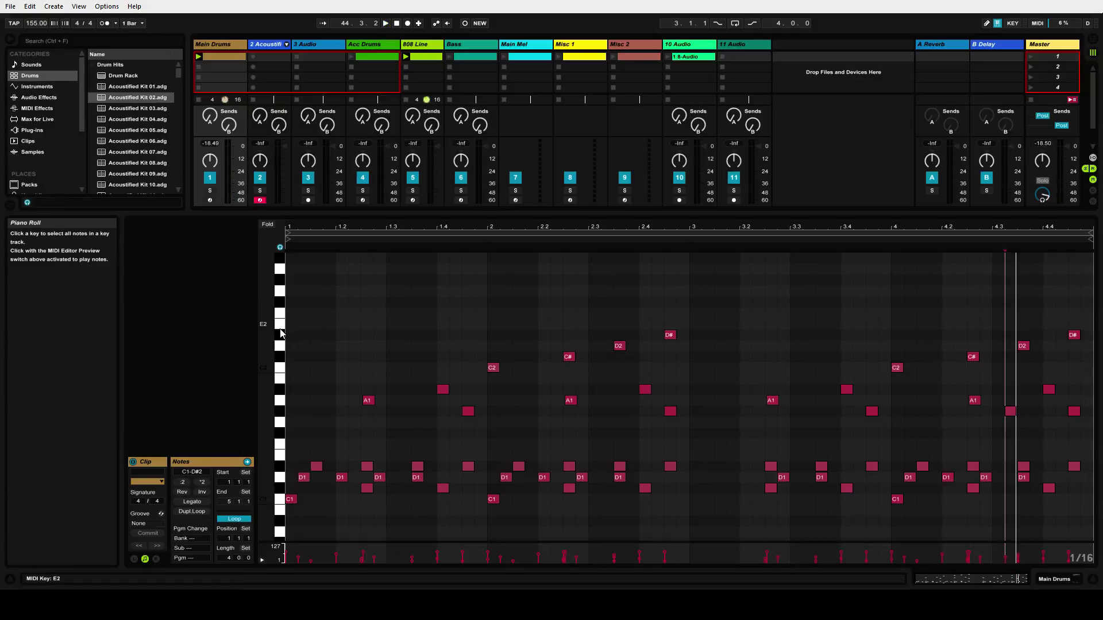
{"action": "left_click", "coordinate": [280, 337]}
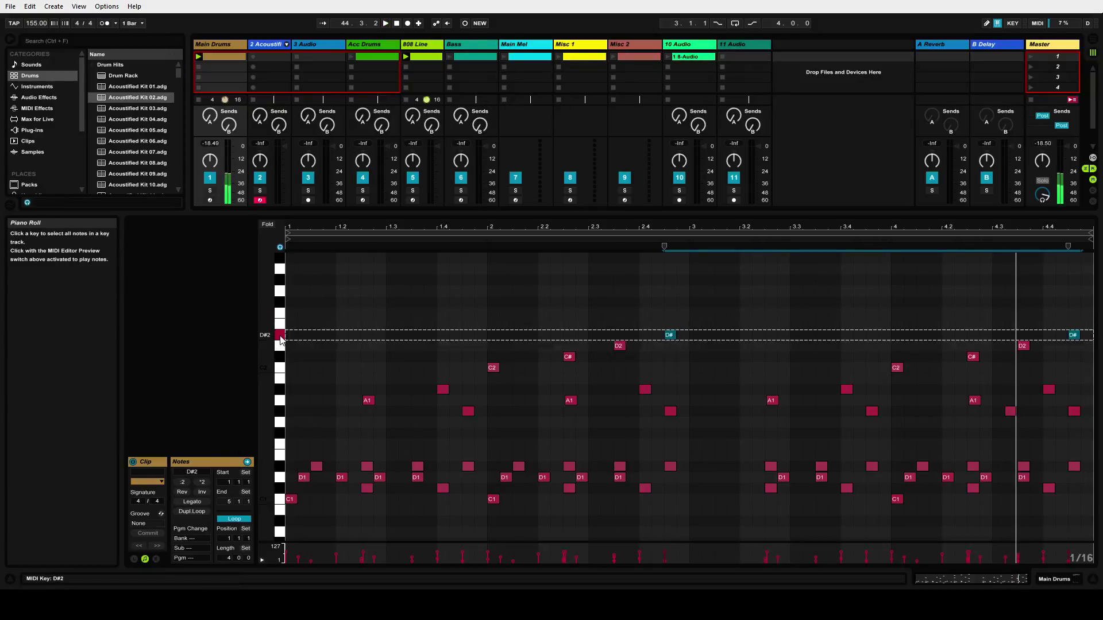
{"action": "left_click", "coordinate": [281, 347]}
{"action": "left_click", "coordinate": [281, 347]}
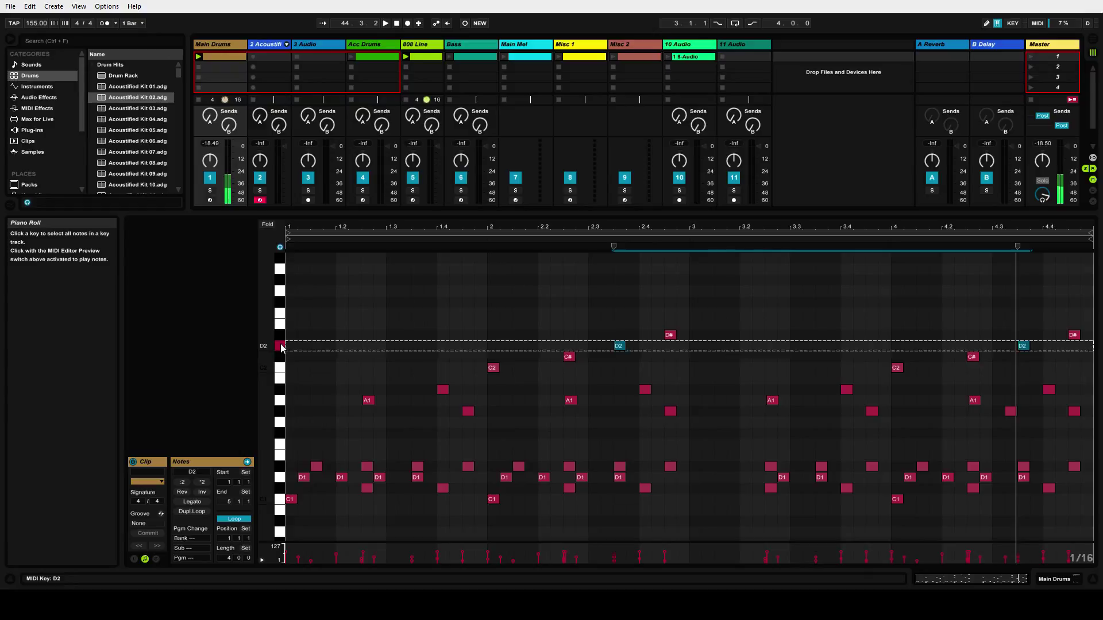
Delete the D2 and D#2 notes at the end of bar 2 and play the pattern
{"action": "left_click", "coordinate": [653, 350]}
{"action": "left_click_drag", "start_coordinate": [677, 351], "coordinate": [607, 339]}
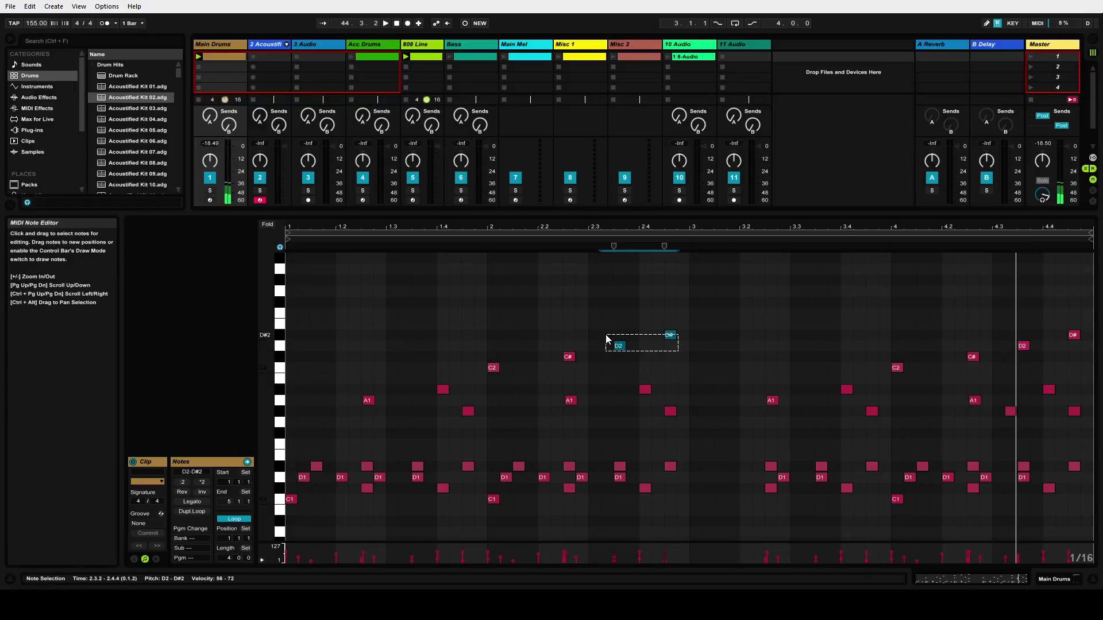
{"action": "left_click", "coordinate": [613, 328]}
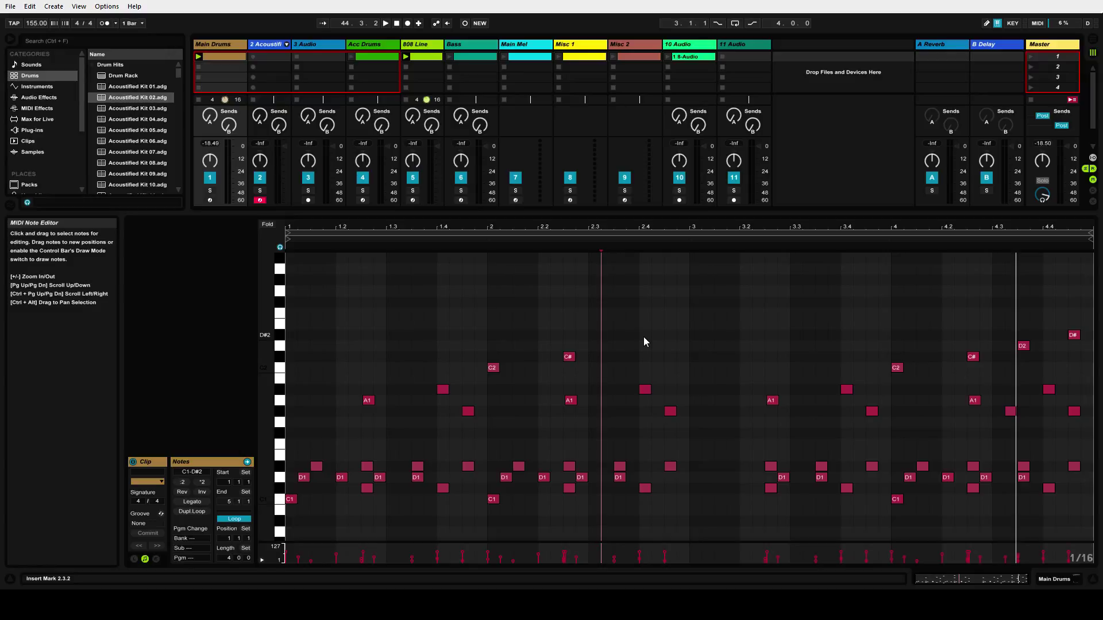
{"action": "key", "text": "space"}
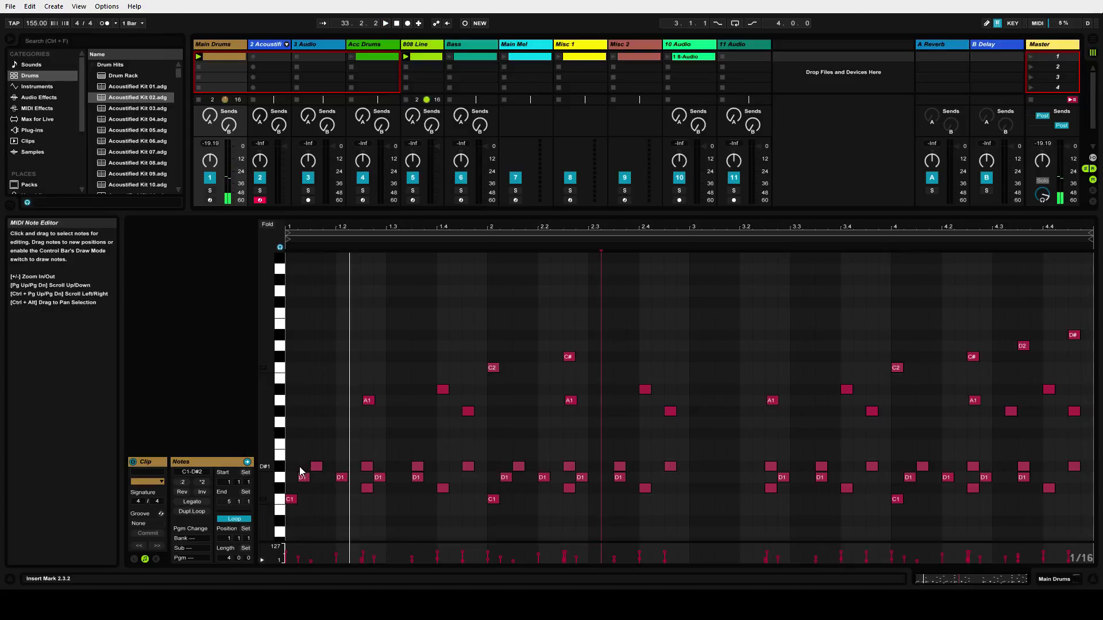
Delete all D#1 notes in bars 1 and 2 and play the pattern
{"action": "left_click_drag", "start_coordinate": [299, 467], "coordinate": [690, 470]}
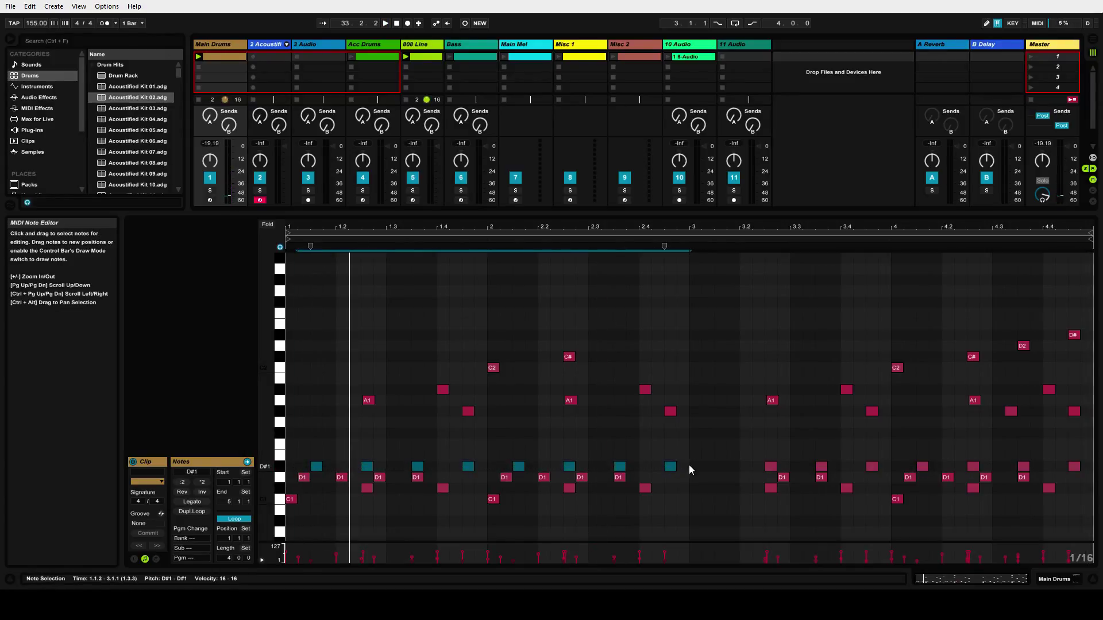
{"action": "key", "text": "Delete"}
{"action": "key", "text": "space"}
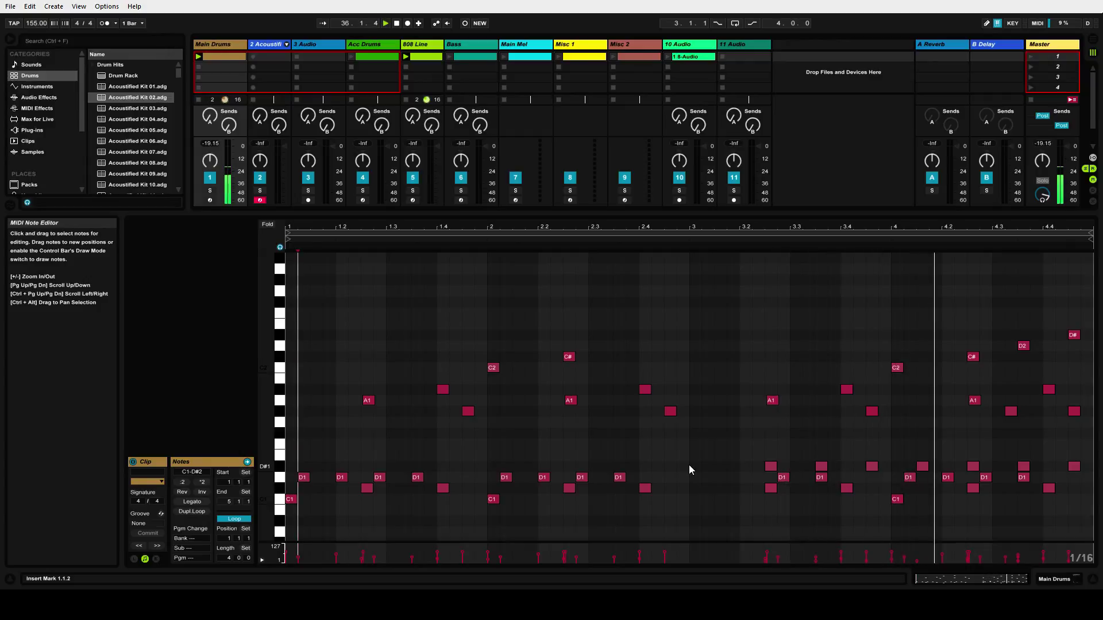
Try out extra D#1 notes at 3.1.3 and 3.2.1 during playback, and remove both again
{"action": "left_click", "coordinate": [726, 467]}
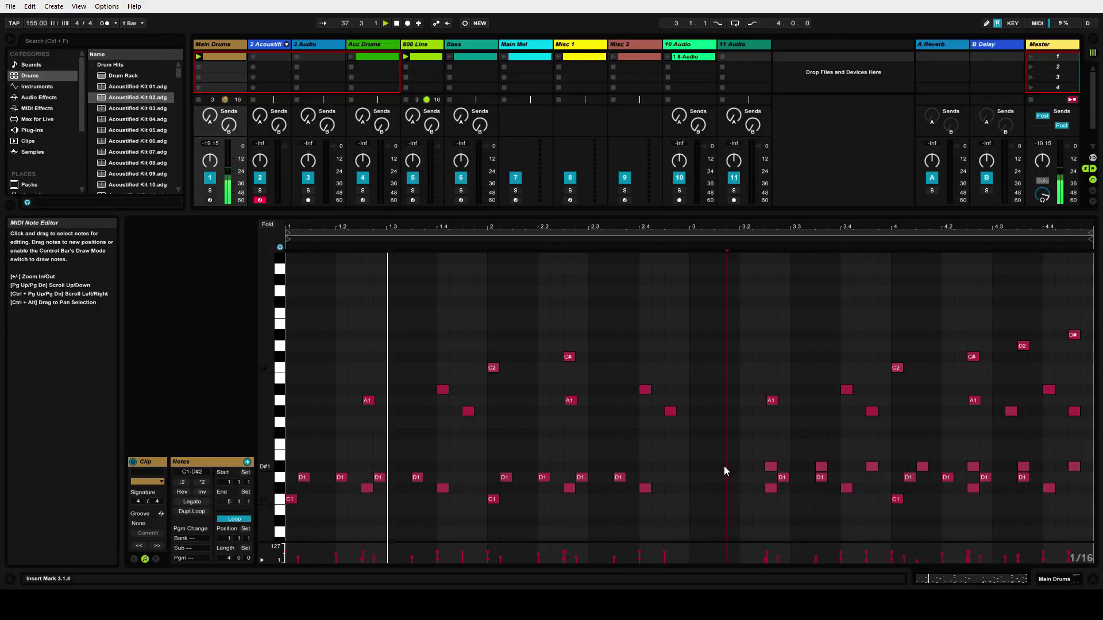
{"action": "double_click", "coordinate": [724, 467]}
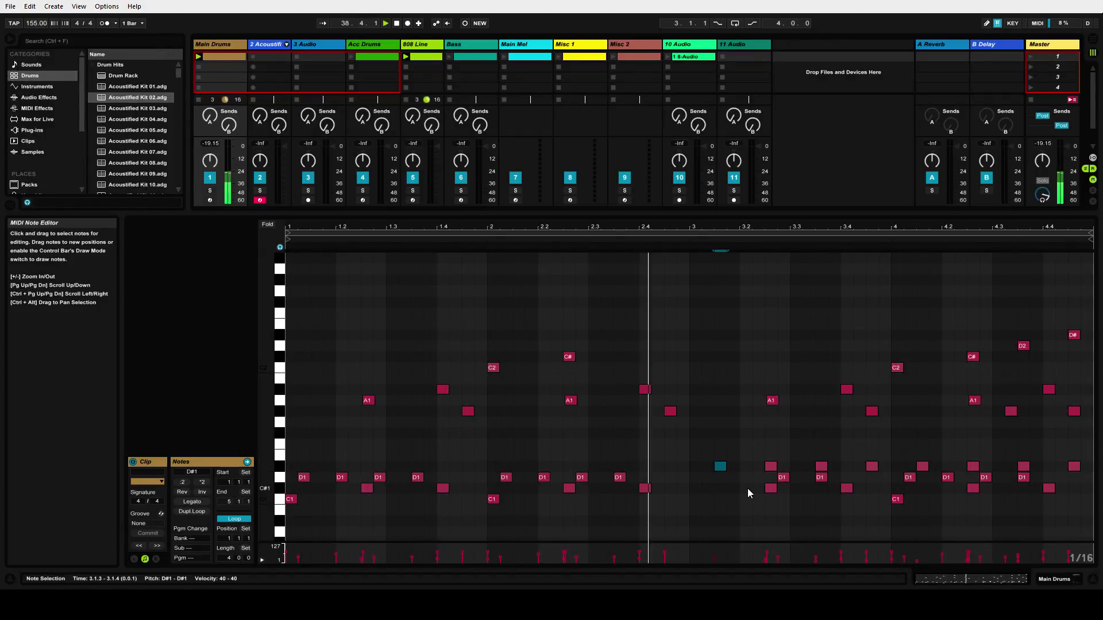
{"action": "double_click", "coordinate": [708, 467]}
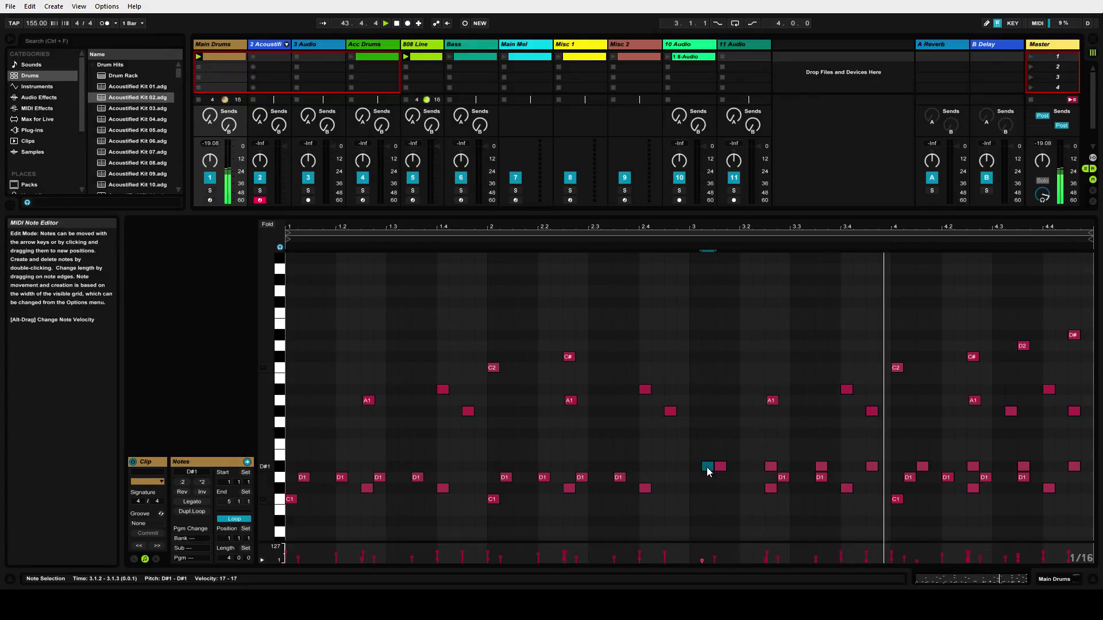
{"action": "left_click_drag", "start_coordinate": [707, 469], "coordinate": [747, 470]}
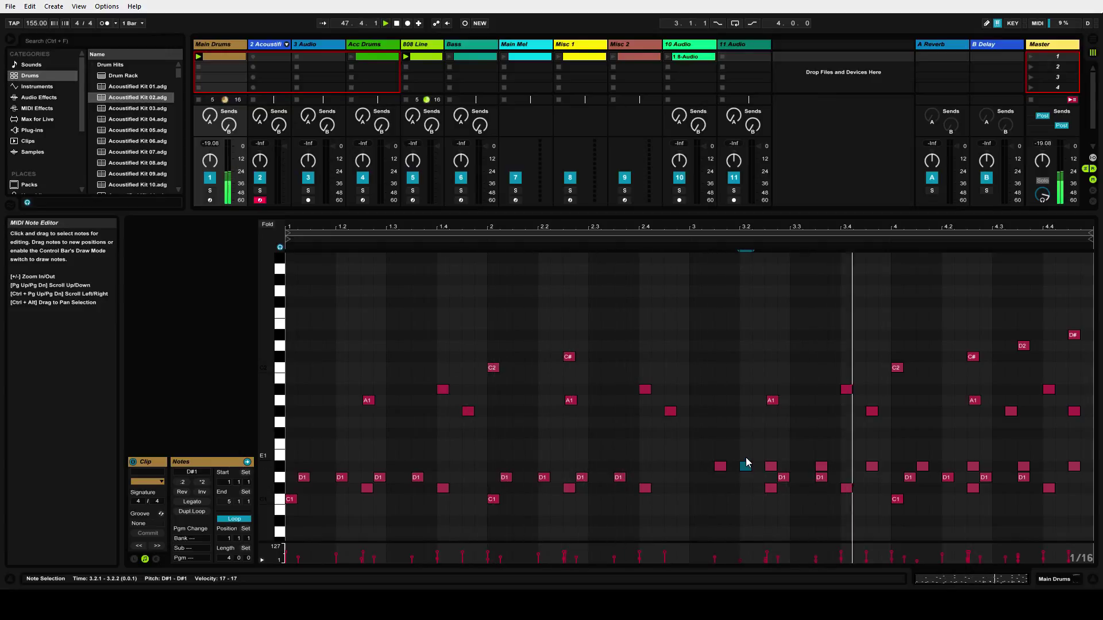
{"action": "double_click", "coordinate": [746, 466]}
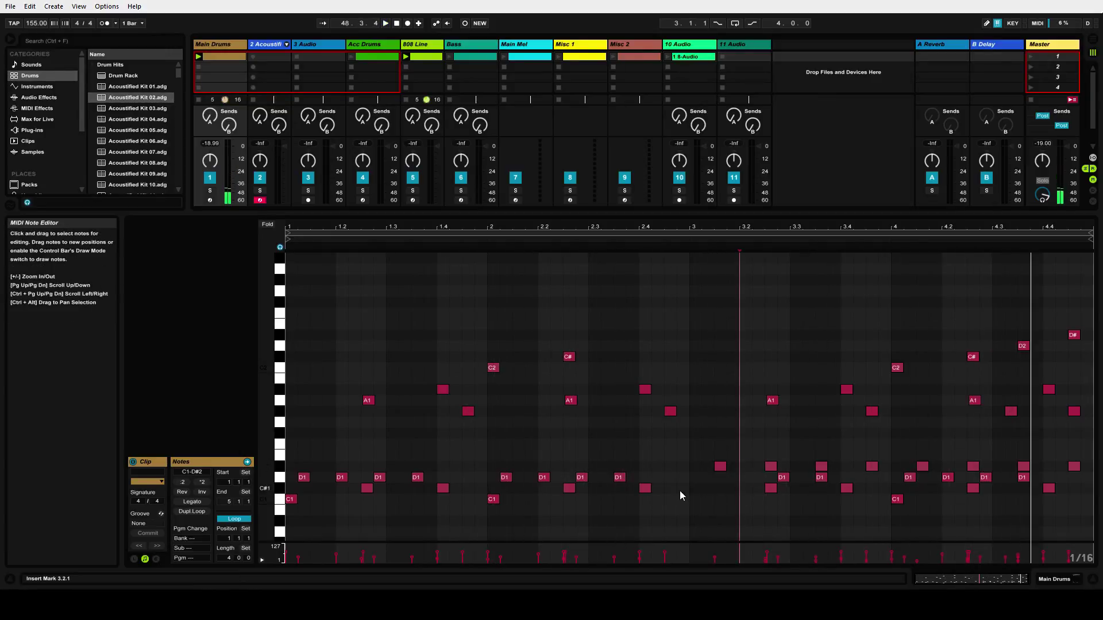
{"action": "double_click", "coordinate": [719, 467]}
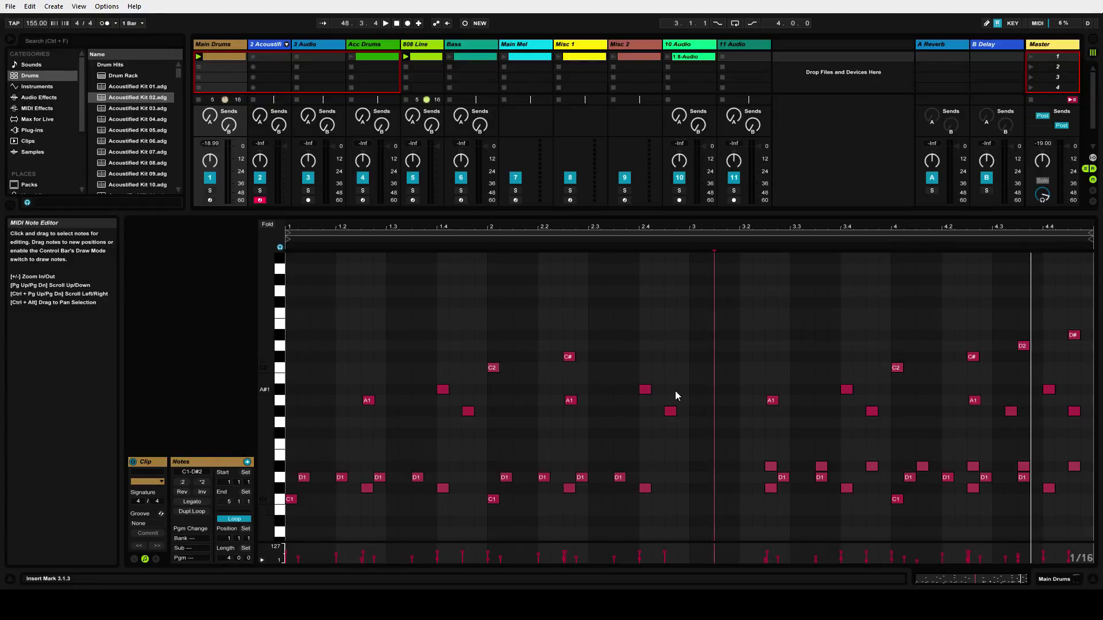
{"action": "left_click", "coordinate": [695, 383]}
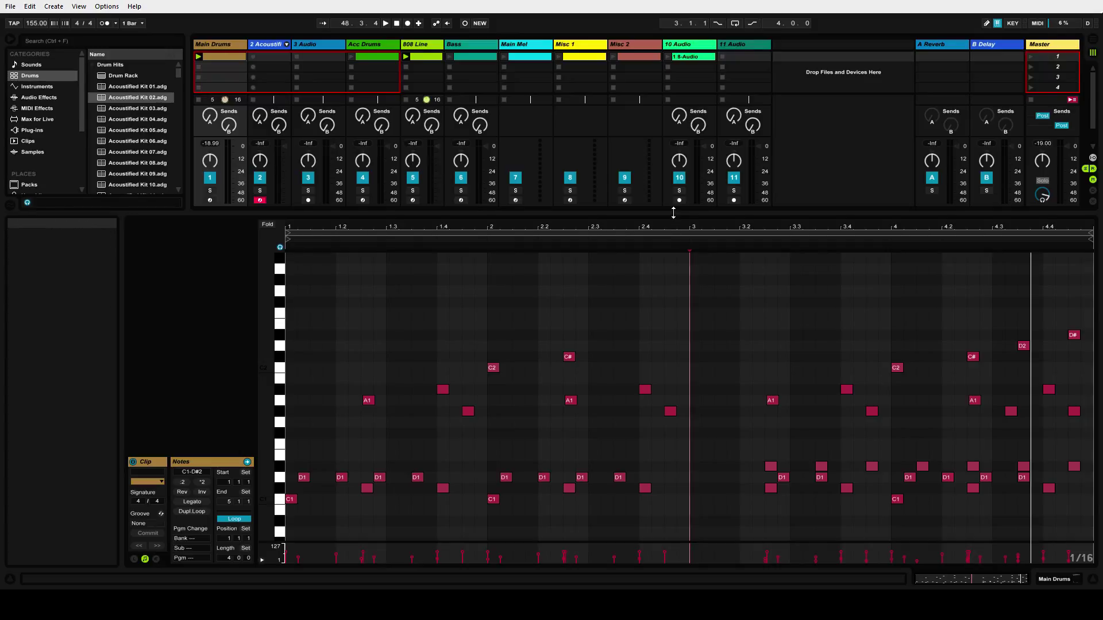
Create an empty MIDI clip in the second slot of the Main Drums track and enlarge its note editor around the low keys
{"action": "left_click_drag", "start_coordinate": [674, 213], "coordinate": [669, 327]}
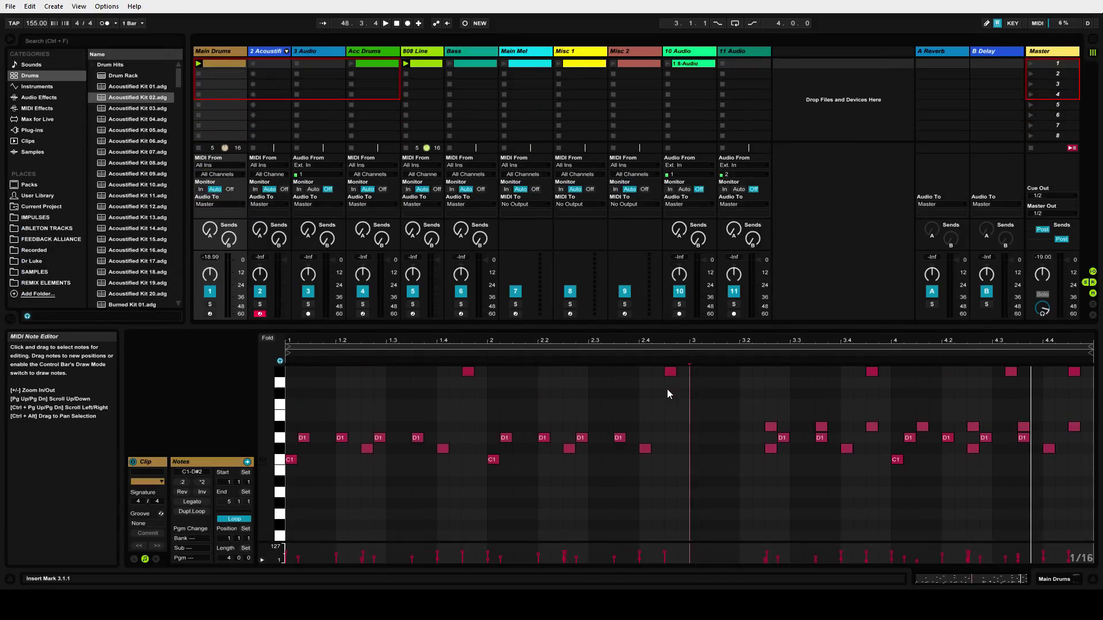
{"action": "double_click", "coordinate": [226, 73]}
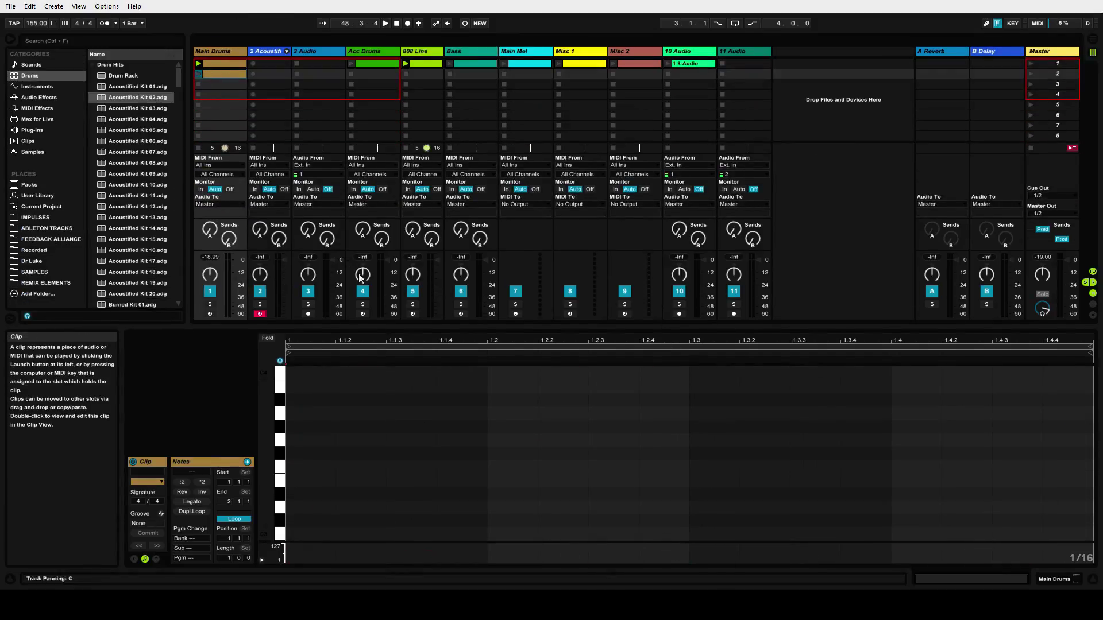
{"action": "left_click_drag", "start_coordinate": [387, 323], "coordinate": [390, 183]}
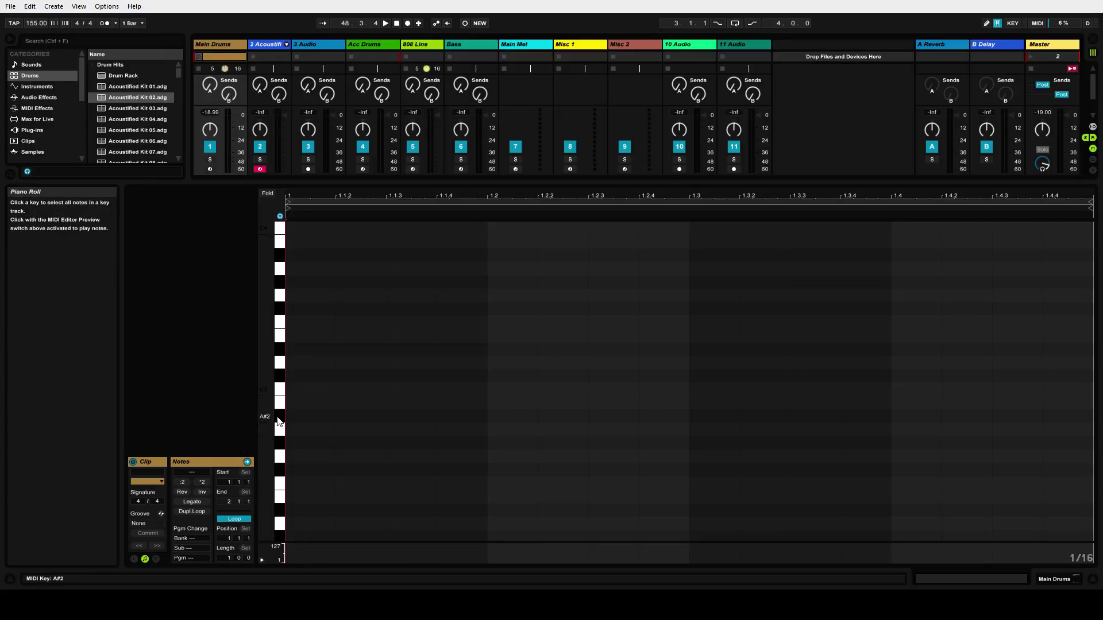
{"action": "scroll", "coordinate": [302, 466], "scroll_direction": "down", "scroll_amount": 10}
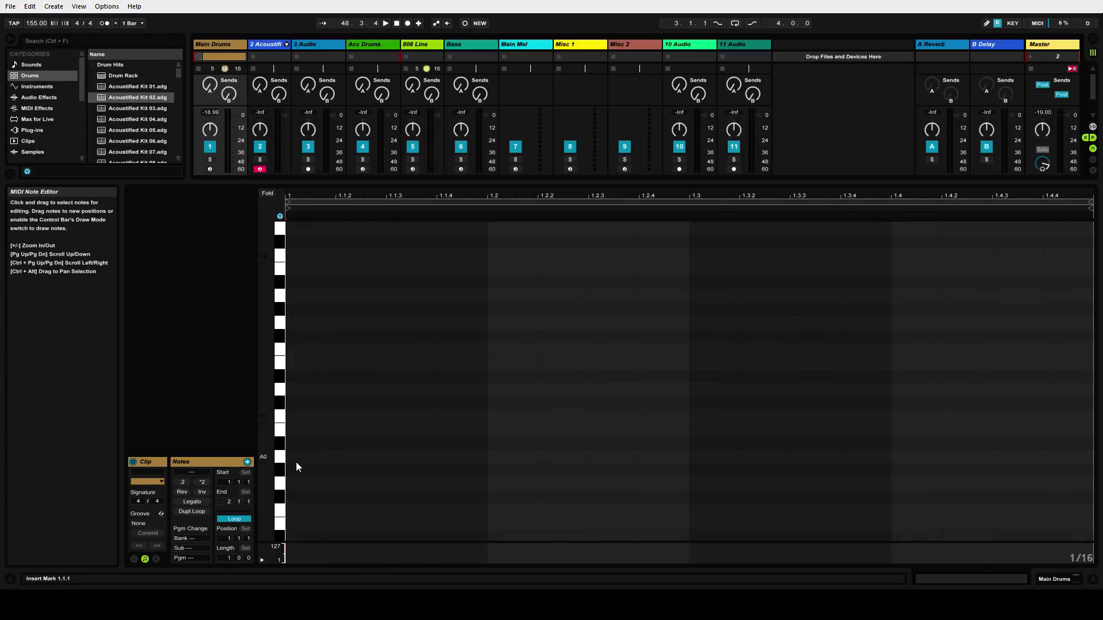
{"action": "scroll", "coordinate": [295, 462], "scroll_direction": "down", "scroll_amount": 1}
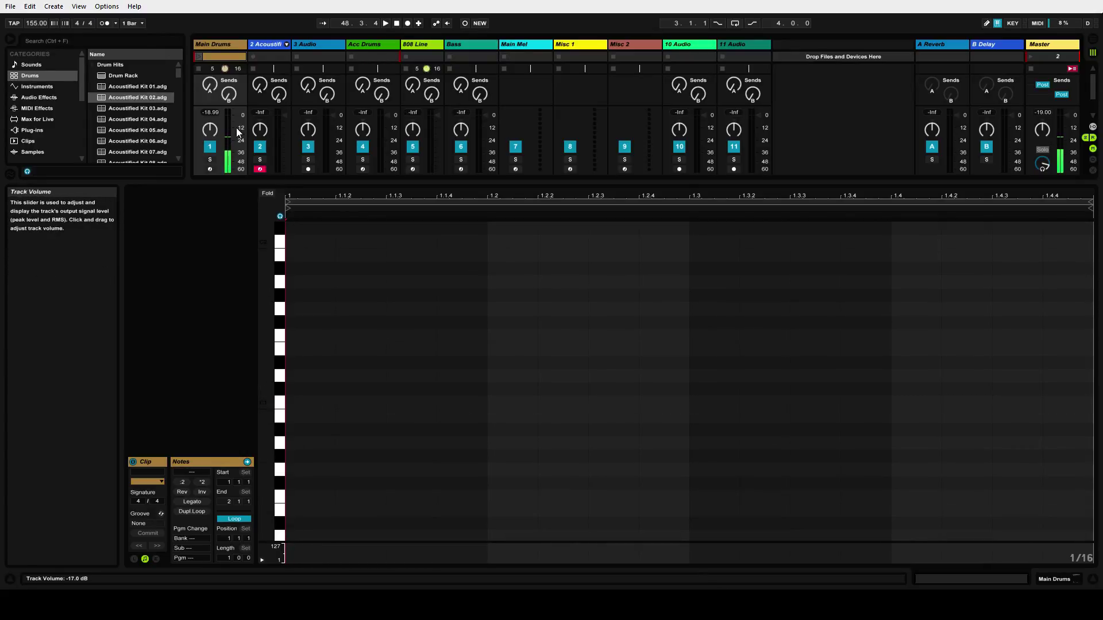
Look at the Main Drums track's device and audition a low key in the empty second clip
{"action": "left_click", "coordinate": [207, 45]}
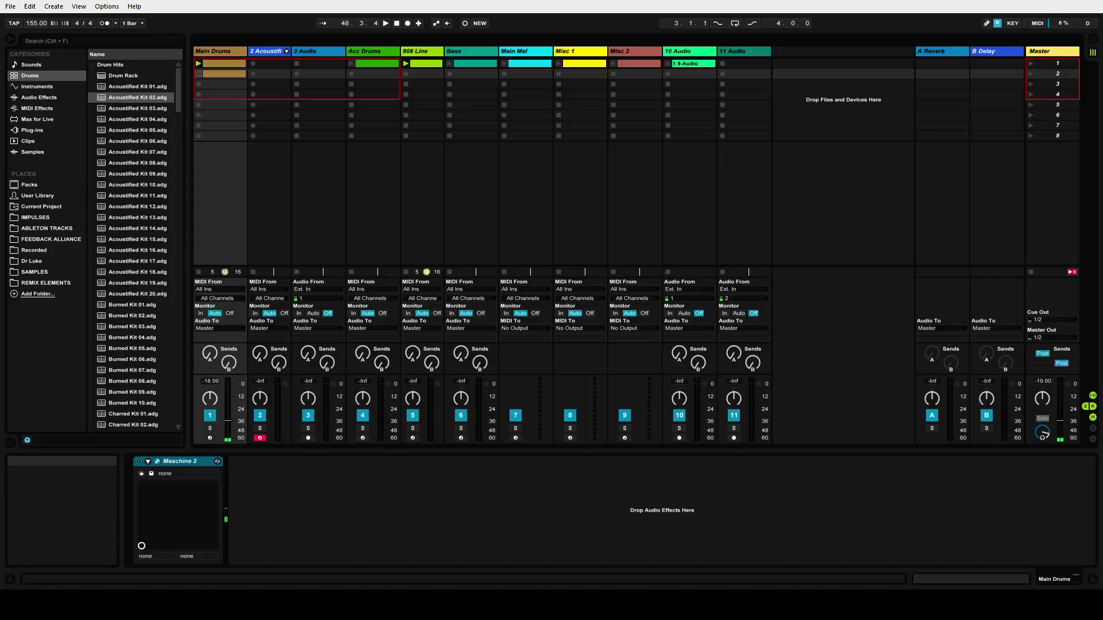
{"action": "double_click", "coordinate": [226, 74]}
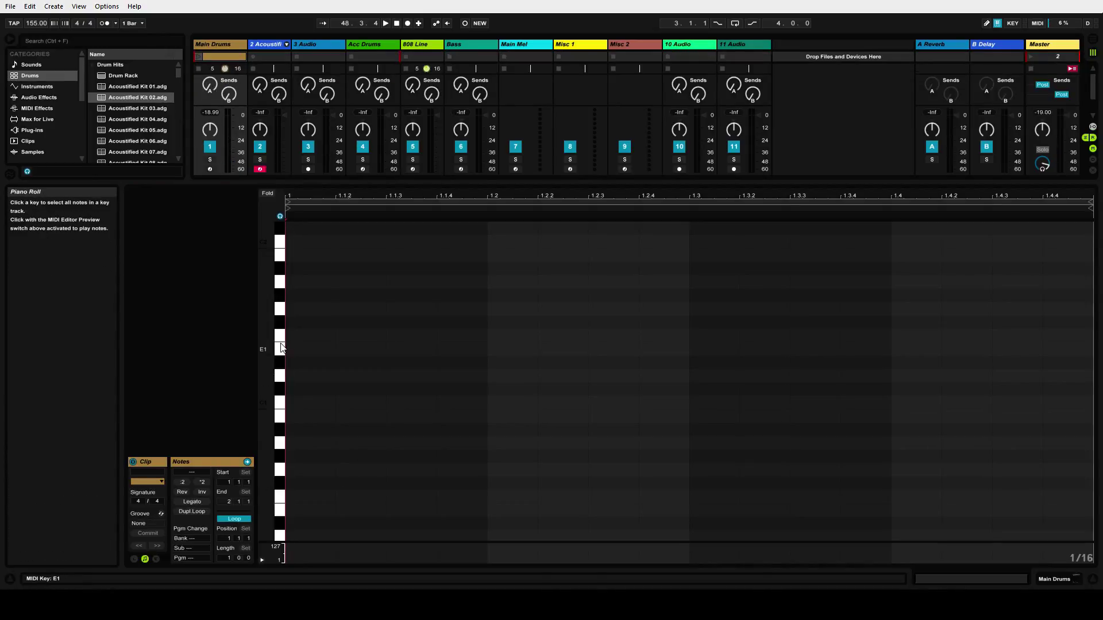
{"action": "scroll", "coordinate": [282, 349], "scroll_direction": "down", "scroll_amount": 1}
{"action": "left_click", "coordinate": [282, 368]}
{"action": "left_click", "coordinate": [282, 368]}
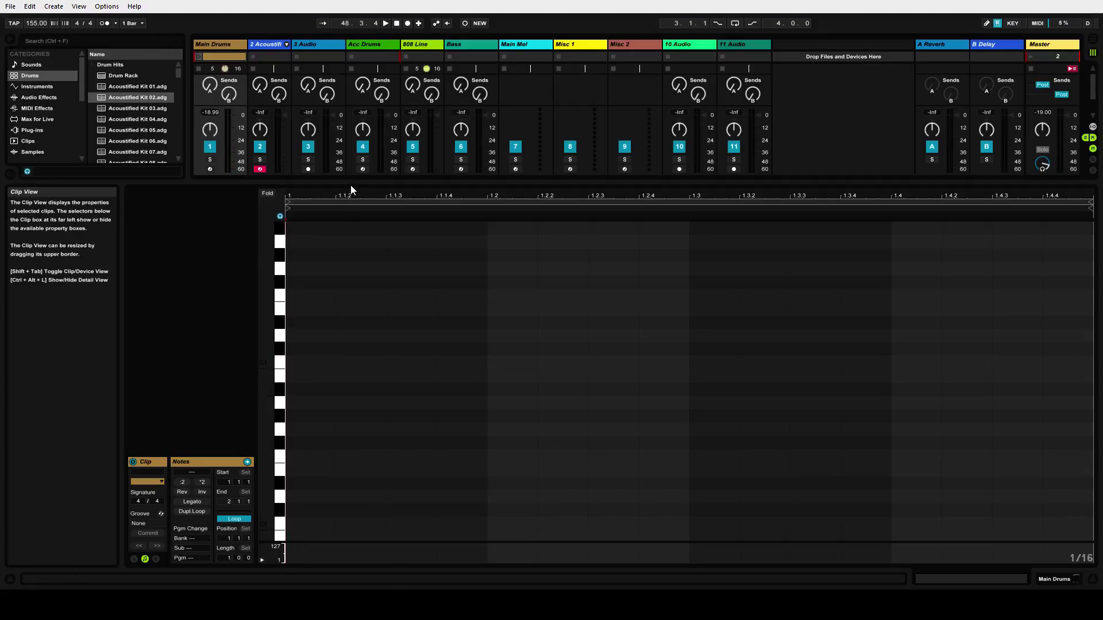
{"action": "left_click_drag", "start_coordinate": [353, 187], "coordinate": [348, 425]}
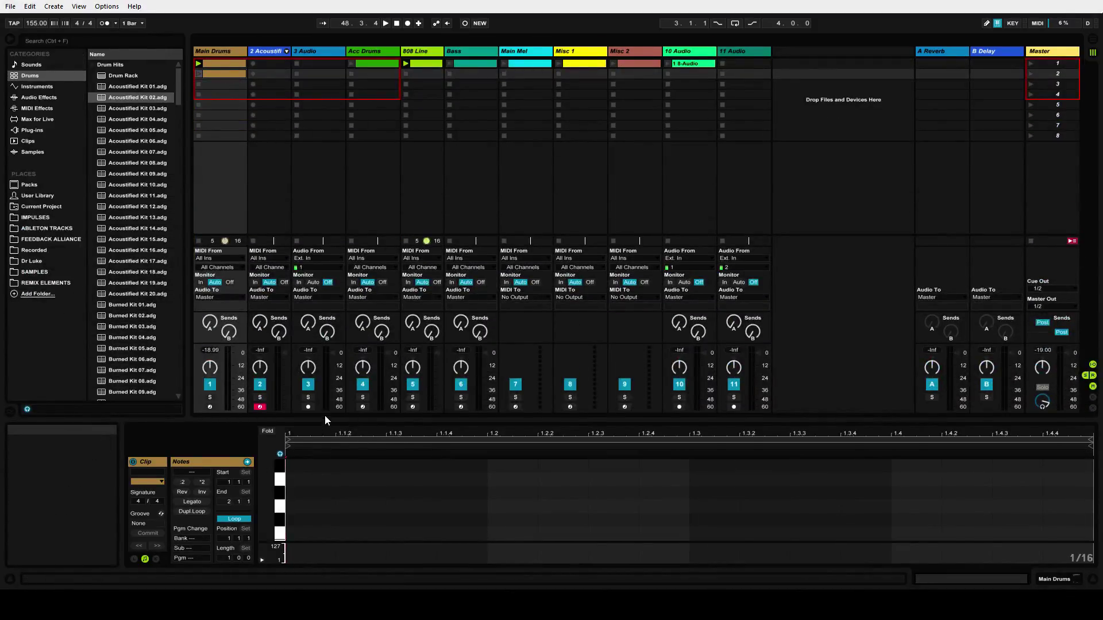
Enlarge the empty second clip's note editor and audition the C1 key
{"action": "left_click_drag", "start_coordinate": [325, 420], "coordinate": [315, 236]}
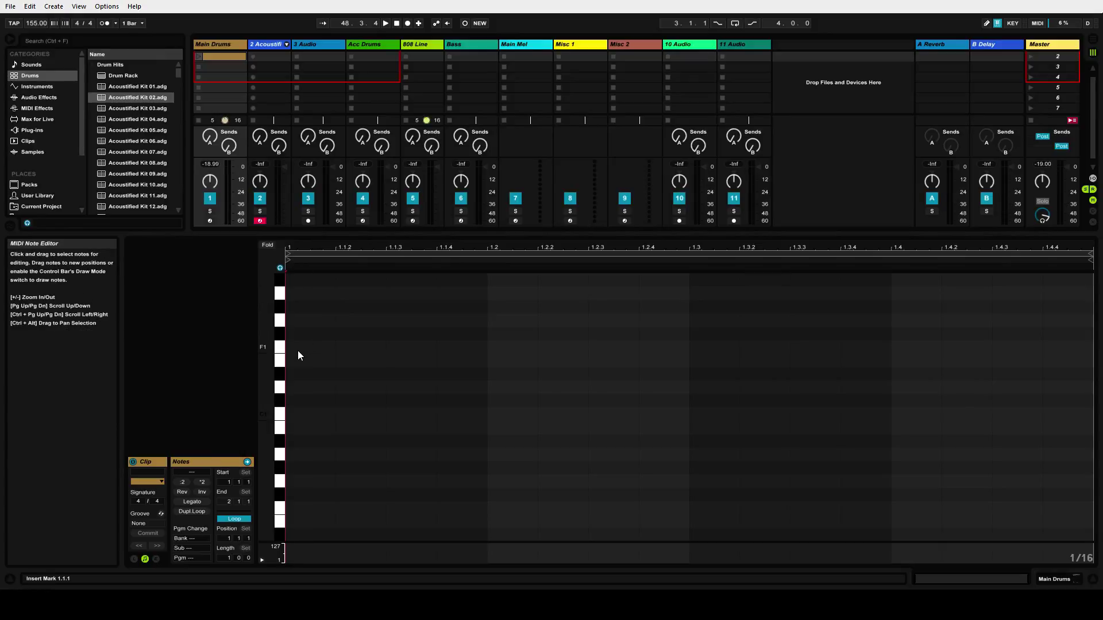
{"action": "left_click", "coordinate": [280, 418]}
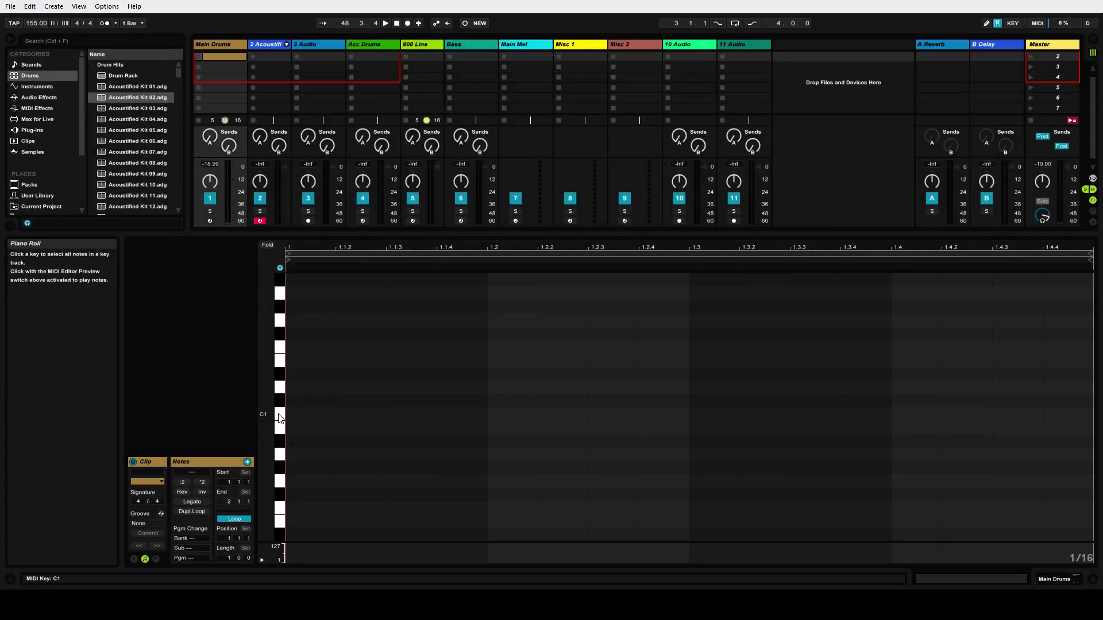
Show the Main Drums track's device, play the existing pattern and open the Maschine 2 plug-in window
{"action": "left_click", "coordinate": [222, 47]}
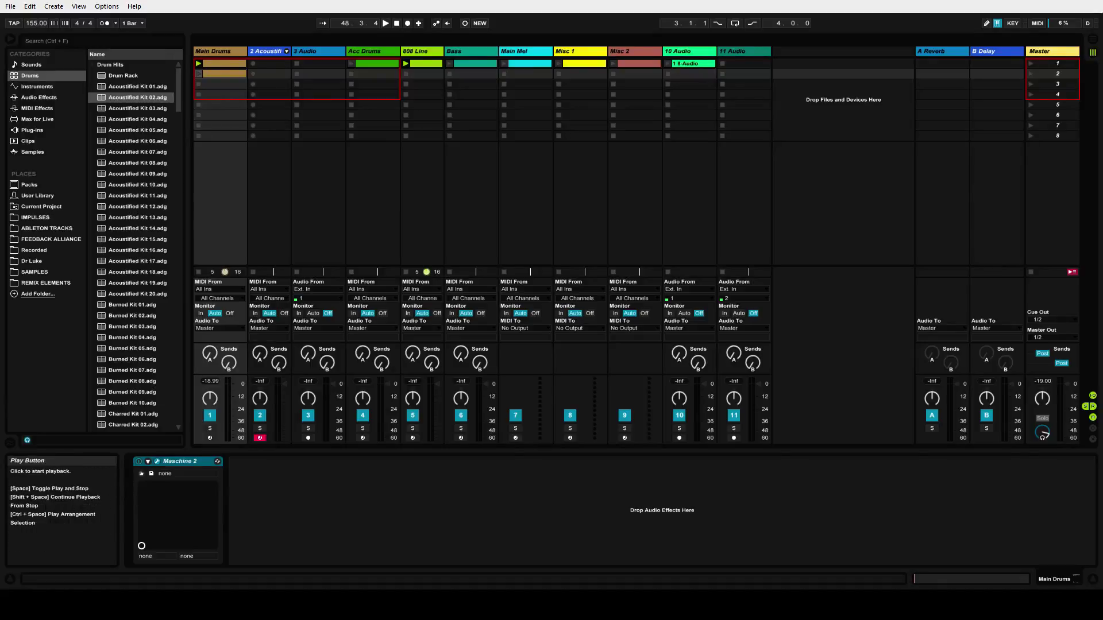
{"action": "left_click", "coordinate": [385, 23]}
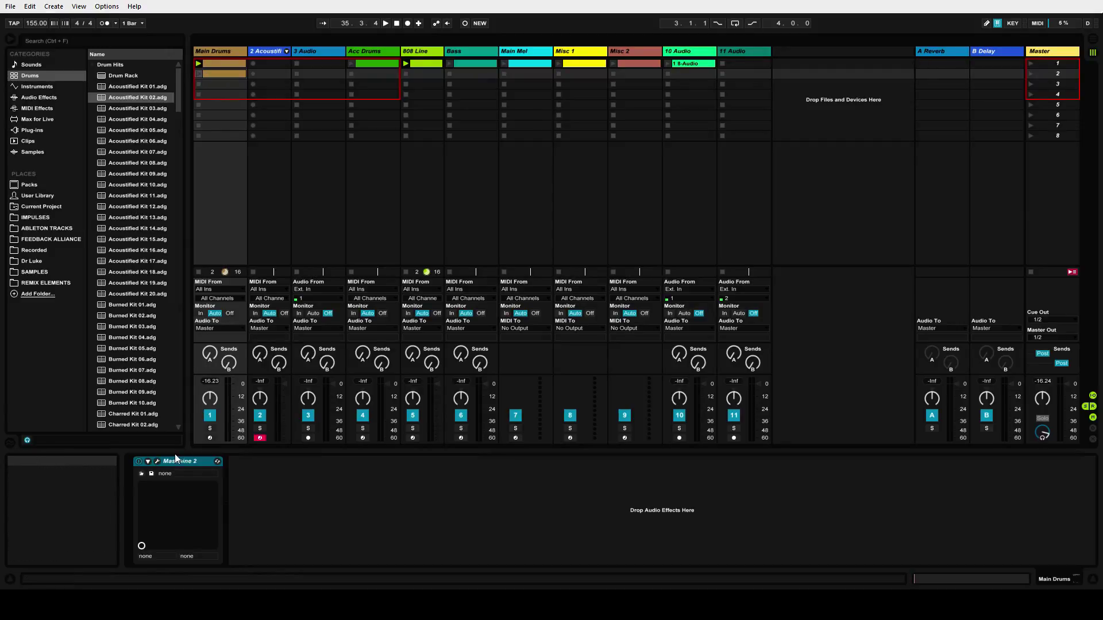
{"action": "left_click", "coordinate": [157, 462]}
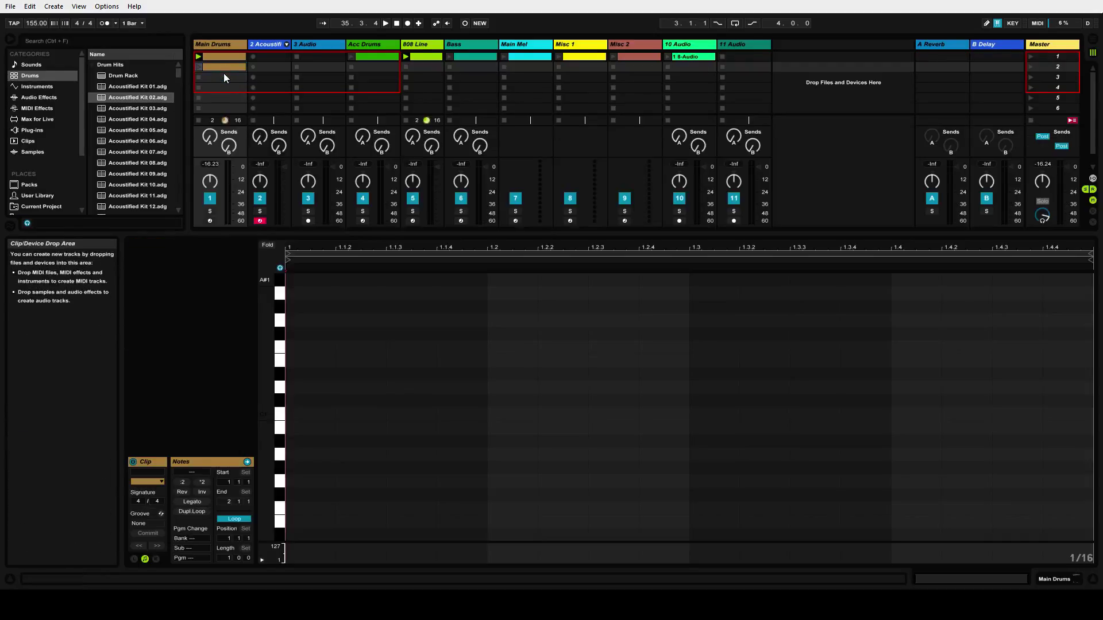
Reopen the second Main Drums clip and audition its drum sounds on keys from C1 up to G#1
{"action": "double_click", "coordinate": [223, 74]}
{"action": "left_click", "coordinate": [279, 415]}
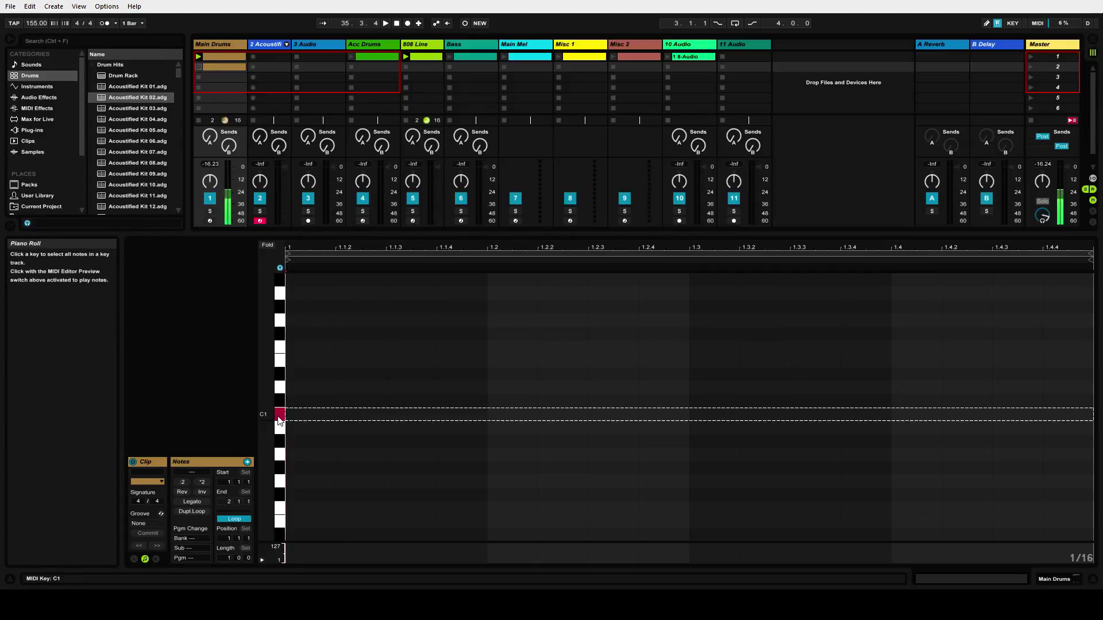
{"action": "left_click", "coordinate": [280, 390]}
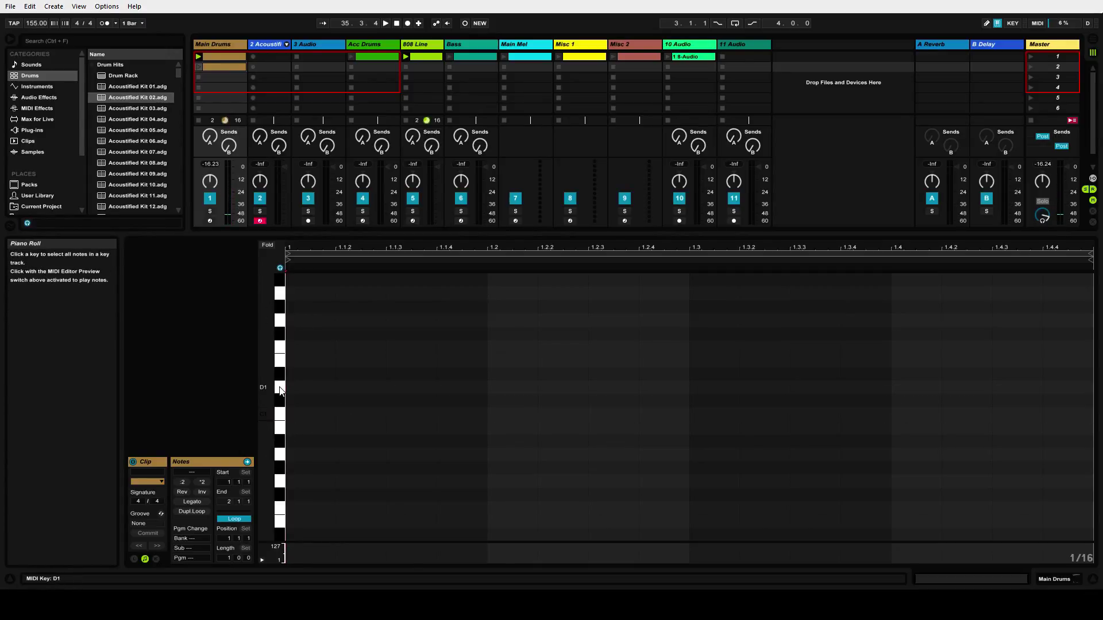
{"action": "left_click", "coordinate": [280, 375]}
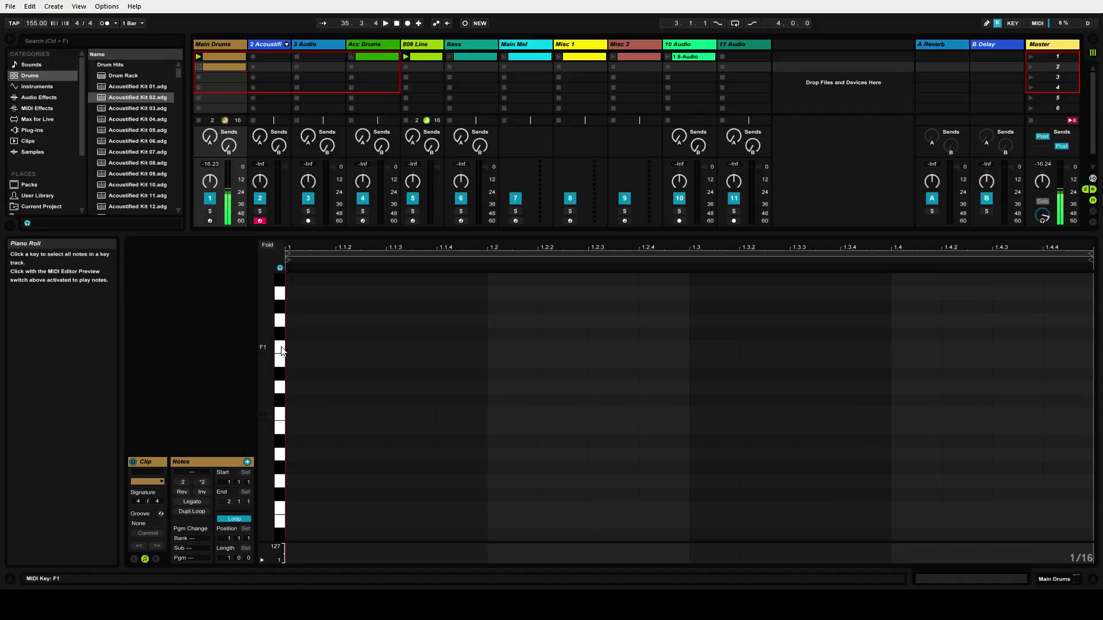
{"action": "left_click", "coordinate": [280, 308]}
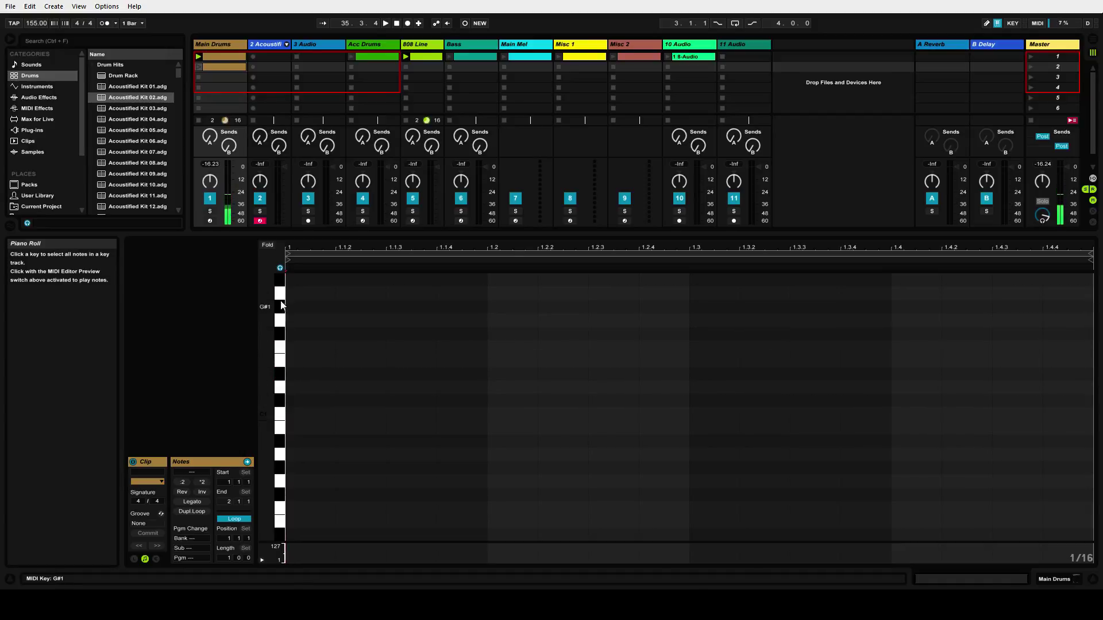
{"action": "left_click", "coordinate": [280, 306]}
Add sixteenth G#1 notes at 1.1.1 and 1.2.3 in the second Main Drums clip
{"action": "double_click", "coordinate": [288, 309]}
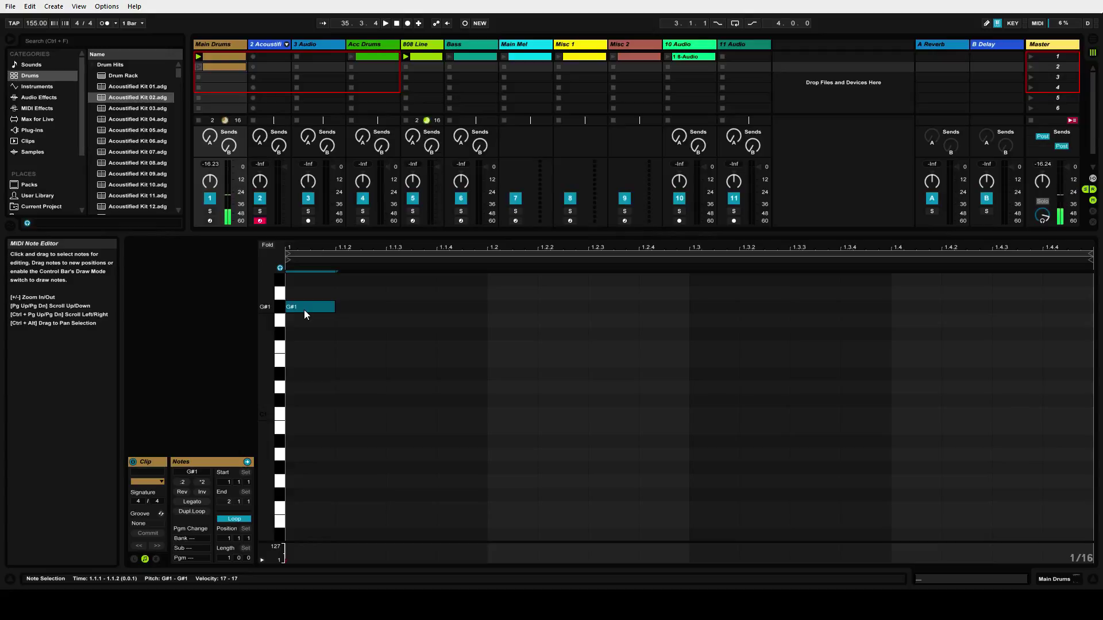
{"action": "key", "text": "b"}
{"action": "scroll", "coordinate": [360, 347], "scroll_direction": "up", "scroll_amount": 3}
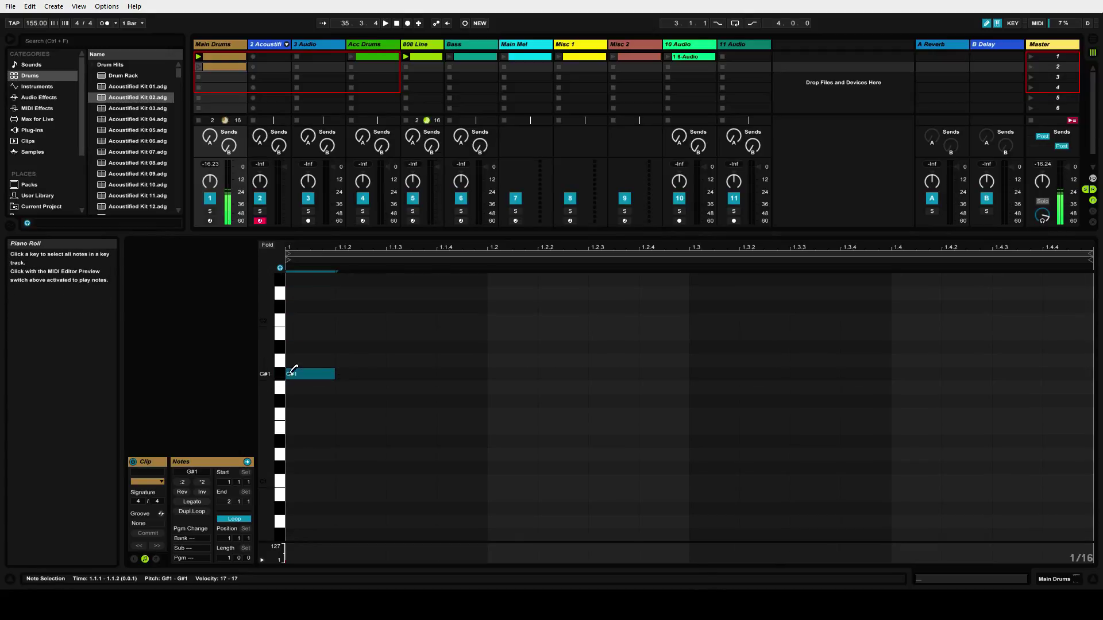
{"action": "left_click", "coordinate": [590, 371]}
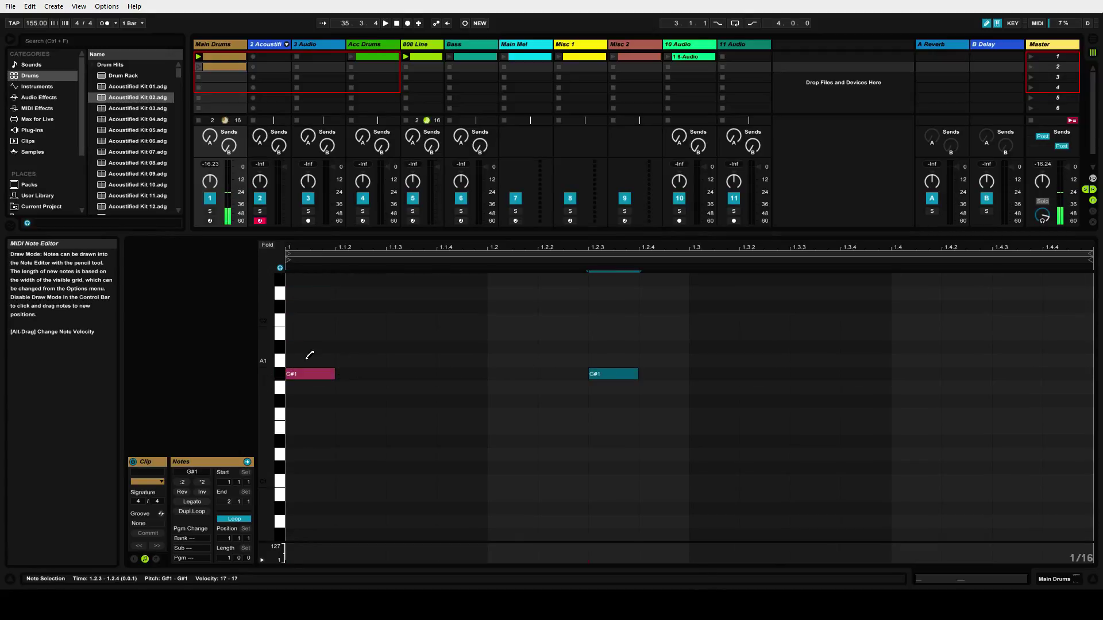
Audition the A1 key and draw C2 notes at 1.2.1 and 1.4.1
{"action": "left_click", "coordinate": [279, 356]}
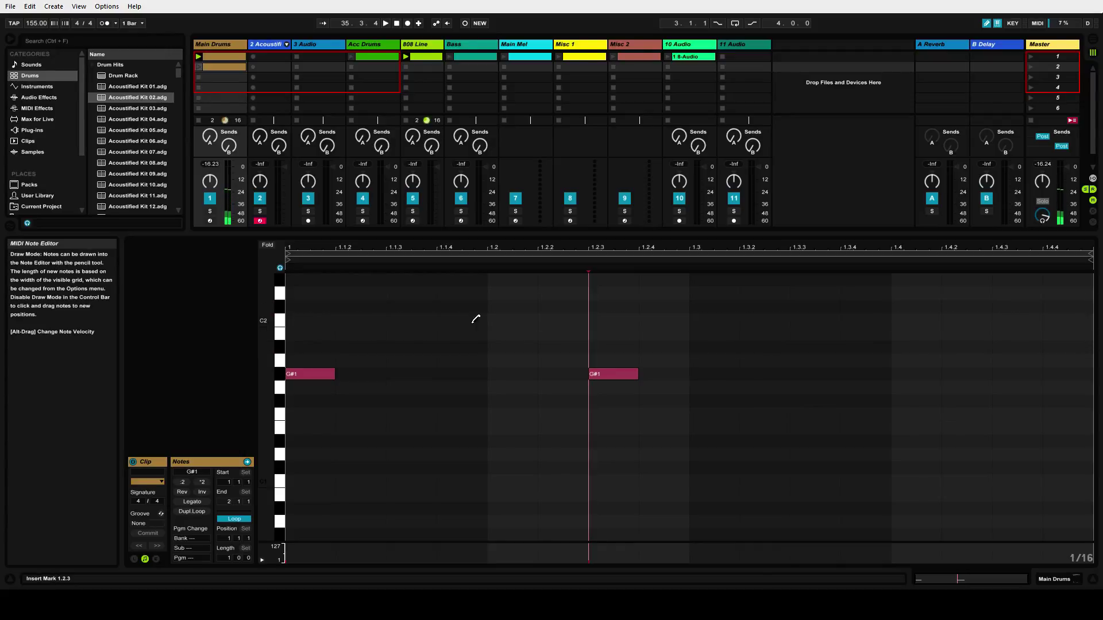
{"action": "left_click", "coordinate": [520, 320]}
{"action": "left_click", "coordinate": [900, 324]}
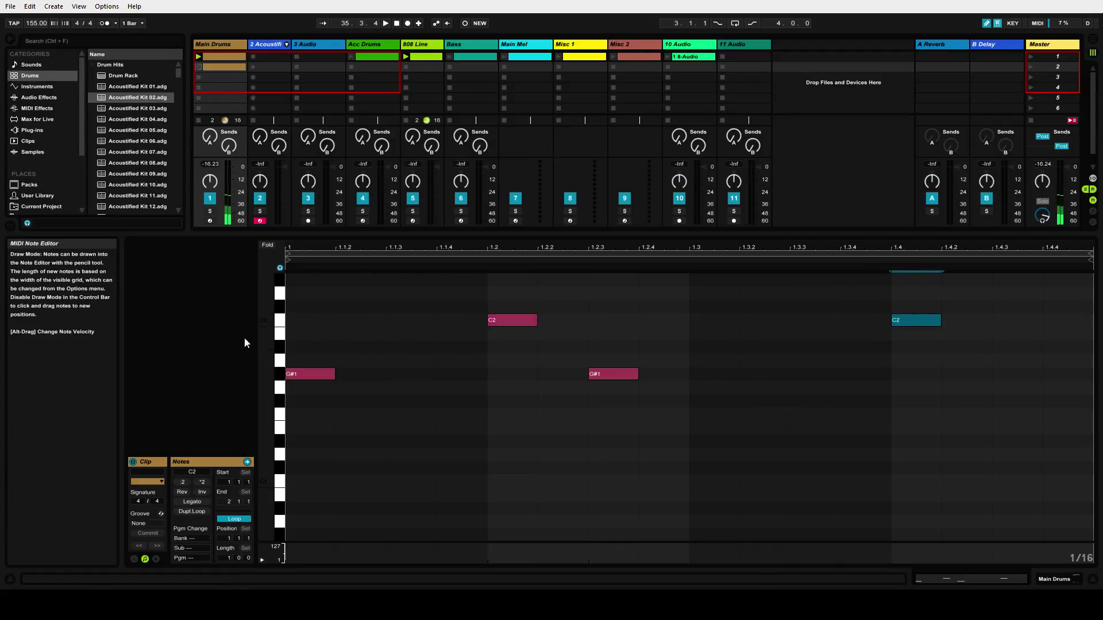
Audition the lower keys and draw D1 notes at 1.1.3, 1.2.3, 1.3.3 and 1.4.3
{"action": "left_click", "coordinate": [278, 349]}
{"action": "left_click", "coordinate": [280, 361]}
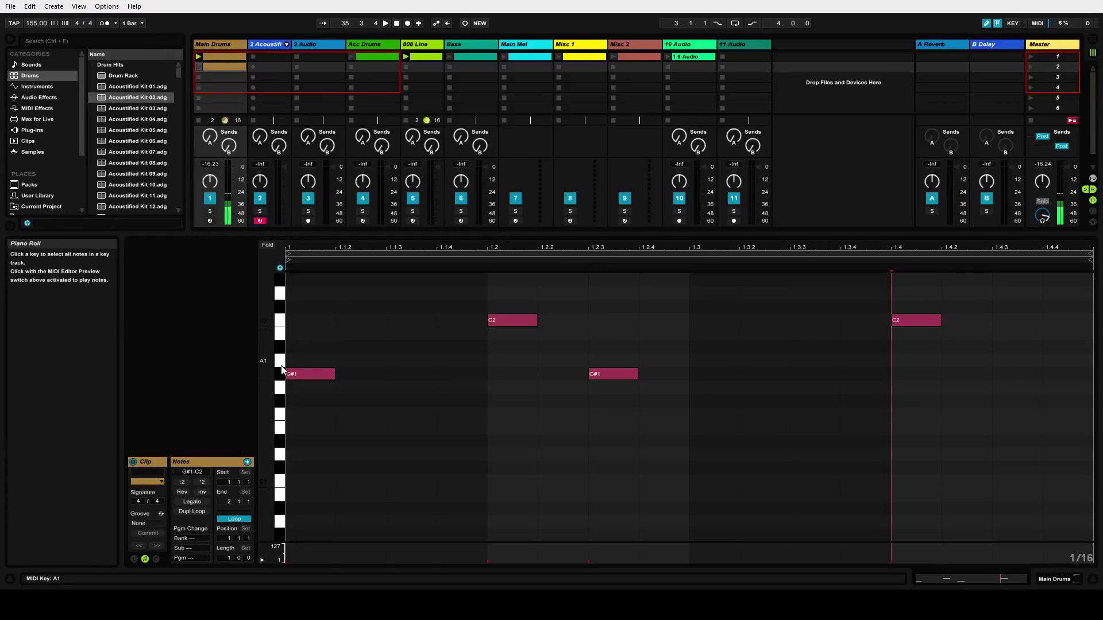
{"action": "left_click", "coordinate": [280, 375]}
{"action": "left_click", "coordinate": [281, 388]}
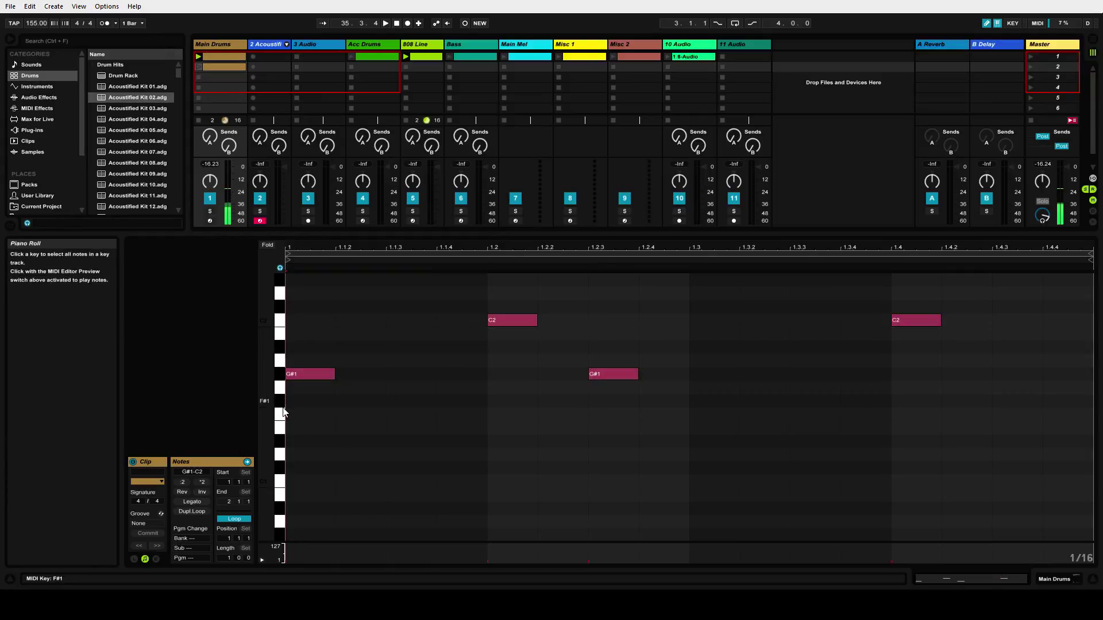
{"action": "left_click", "coordinate": [280, 441]}
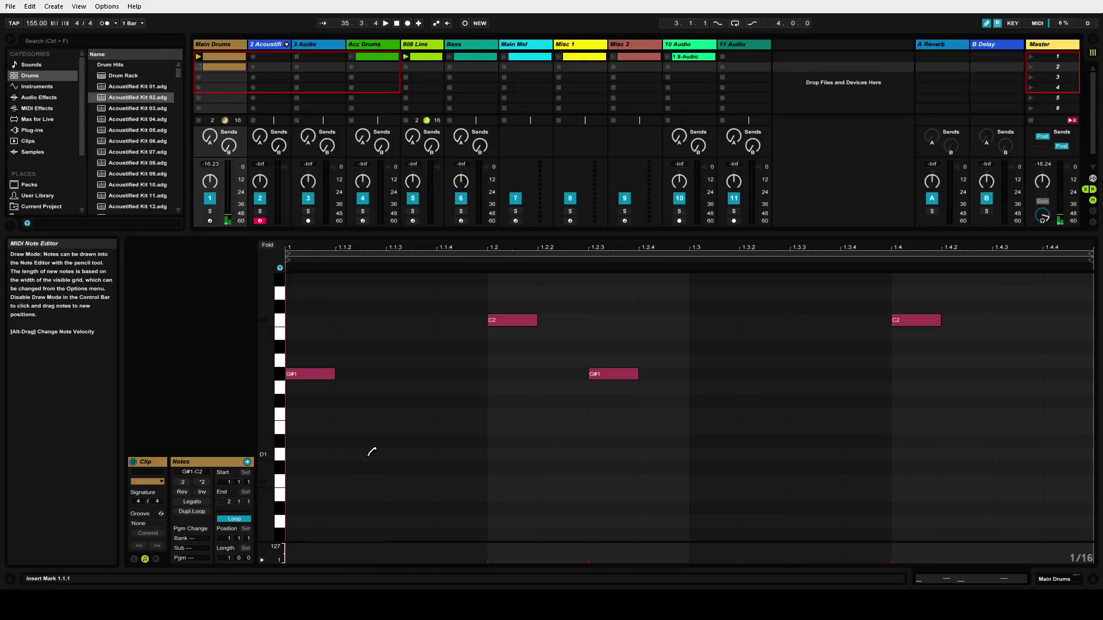
{"action": "left_click", "coordinate": [402, 454]}
{"action": "left_click", "coordinate": [635, 451]}
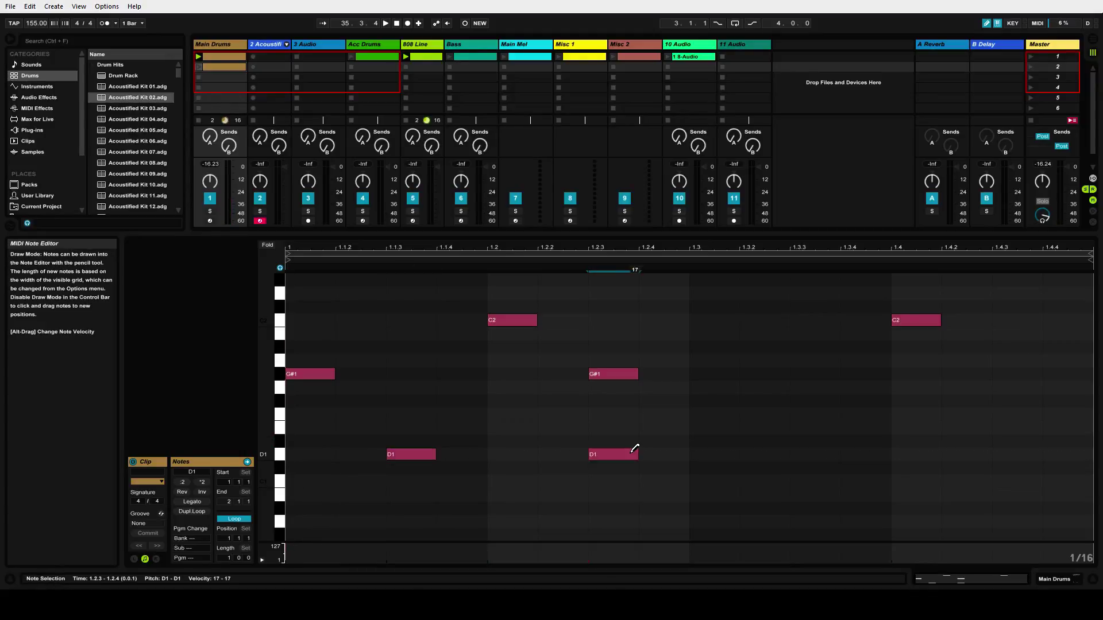
{"action": "left_click", "coordinate": [812, 452]}
{"action": "left_click", "coordinate": [1031, 452]}
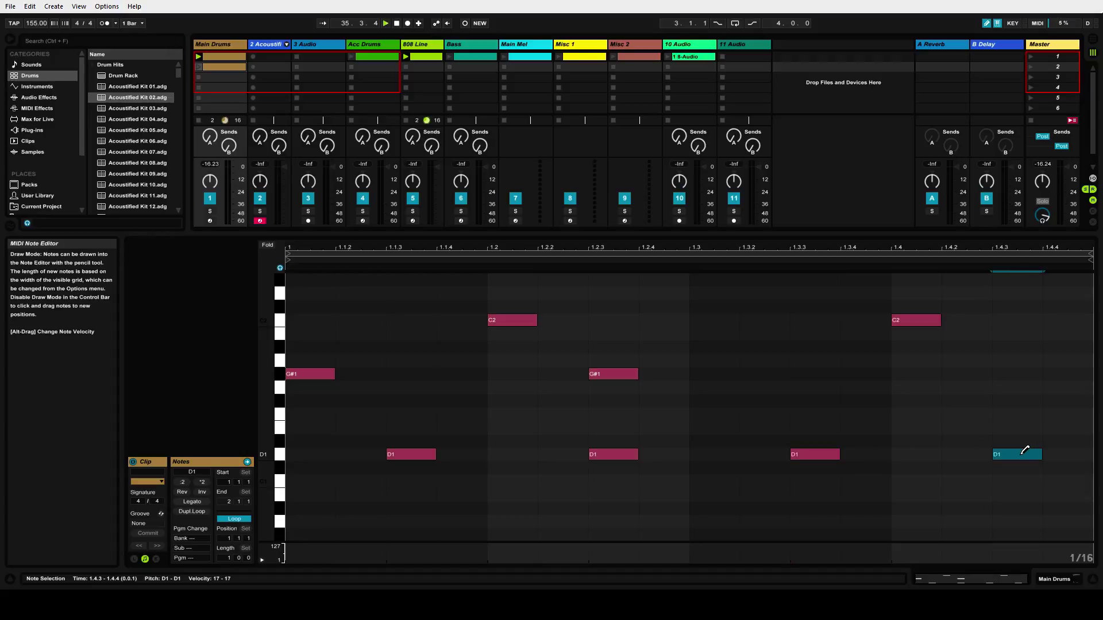
Launch the second Main Drums clip and shift all four D1 notes one sixteenth later during playback
{"action": "left_click", "coordinate": [199, 67]}
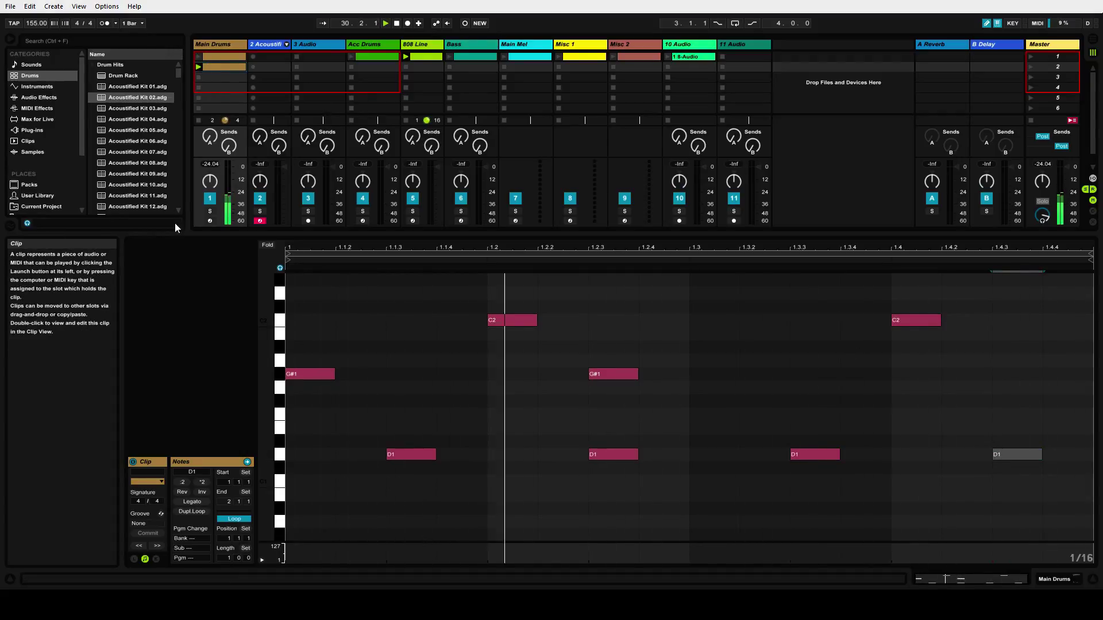
{"action": "key", "text": "b"}
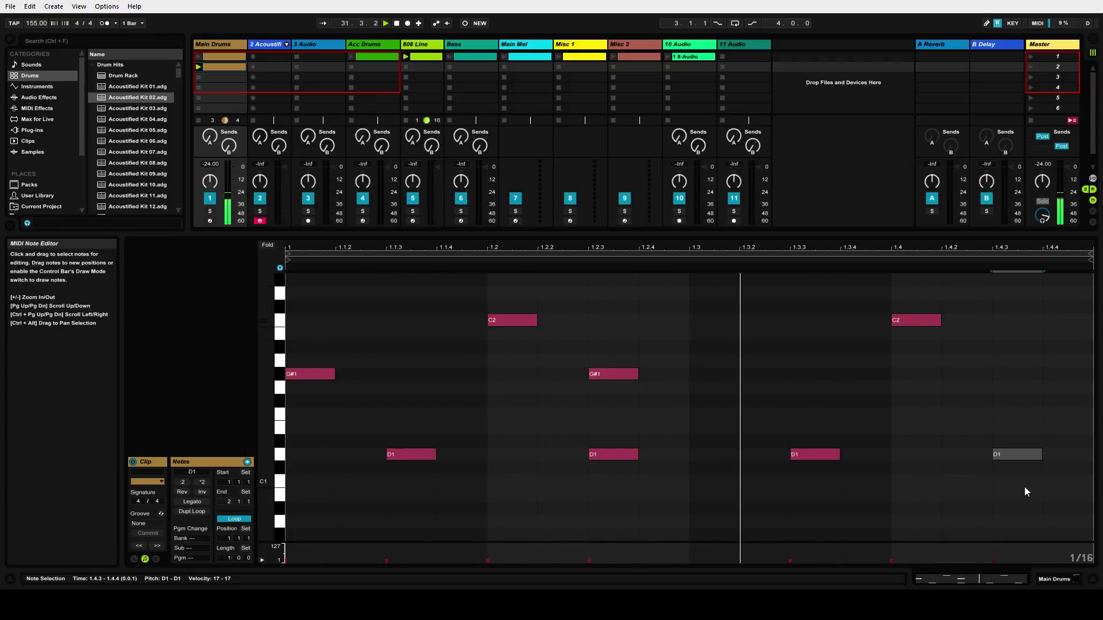
{"action": "left_click_drag", "start_coordinate": [1026, 491], "coordinate": [467, 460]}
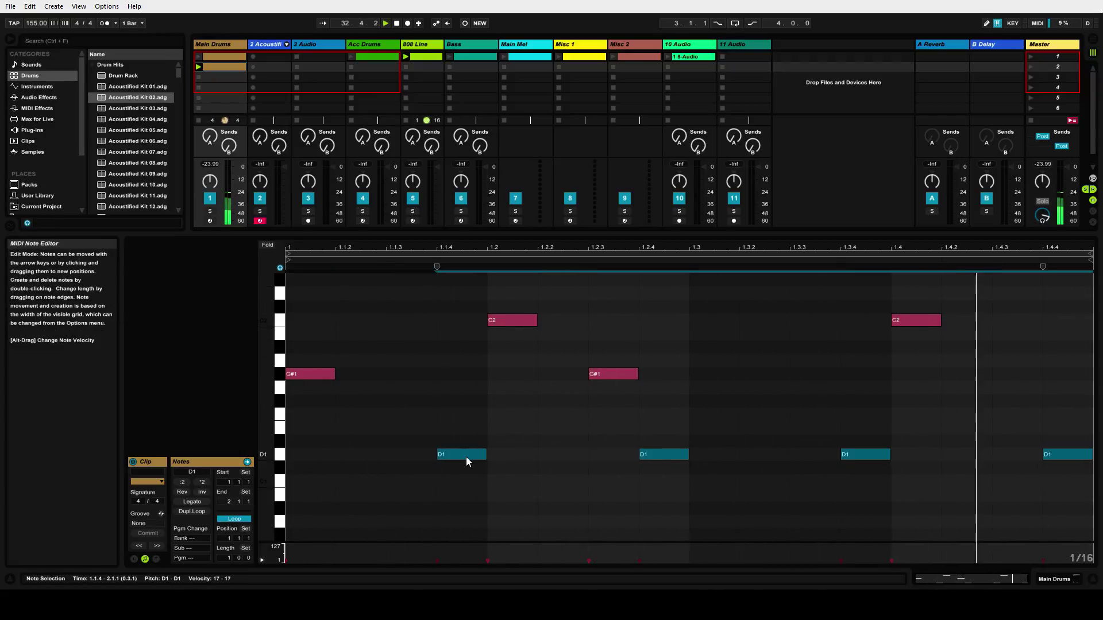
Audition the D1 key and raise the velocity of all D1 notes to 71
{"action": "left_click", "coordinate": [280, 454]}
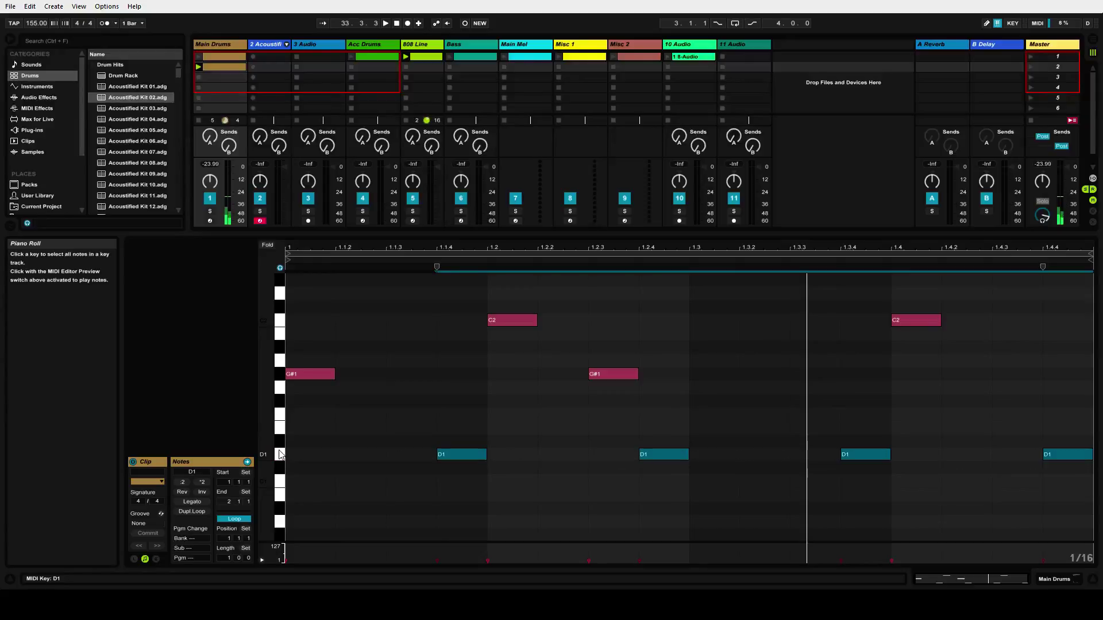
{"action": "left_click", "coordinate": [280, 454]}
{"action": "left_click", "coordinate": [280, 454]}
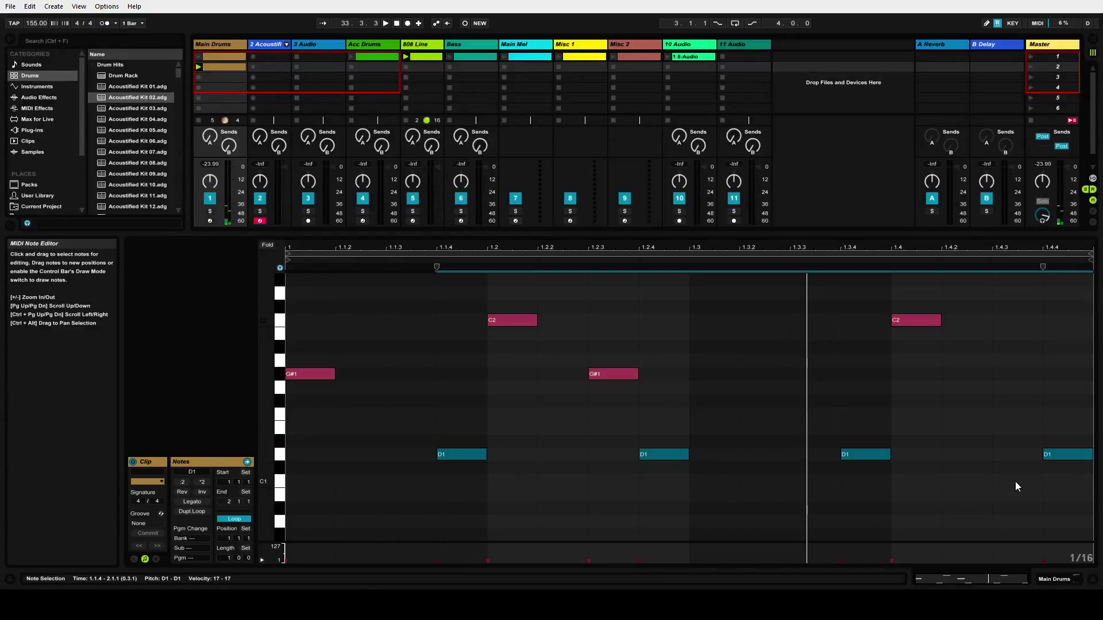
{"action": "left_click_drag", "start_coordinate": [1087, 476], "coordinate": [412, 454]}
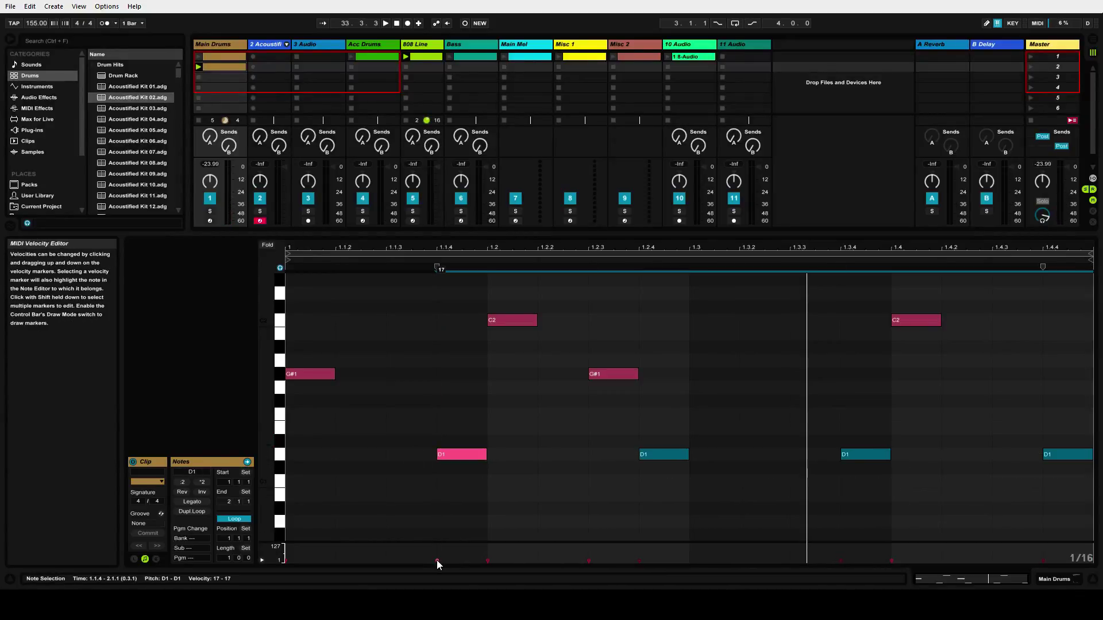
{"action": "mouse_move", "coordinate": [437, 560]}
{"action": "left_mouse_down"}
{"action": "mouse_move", "coordinate": [436, 551]}
{"action": "mouse_move", "coordinate": [436, 561]}
{"action": "left_mouse_up"}
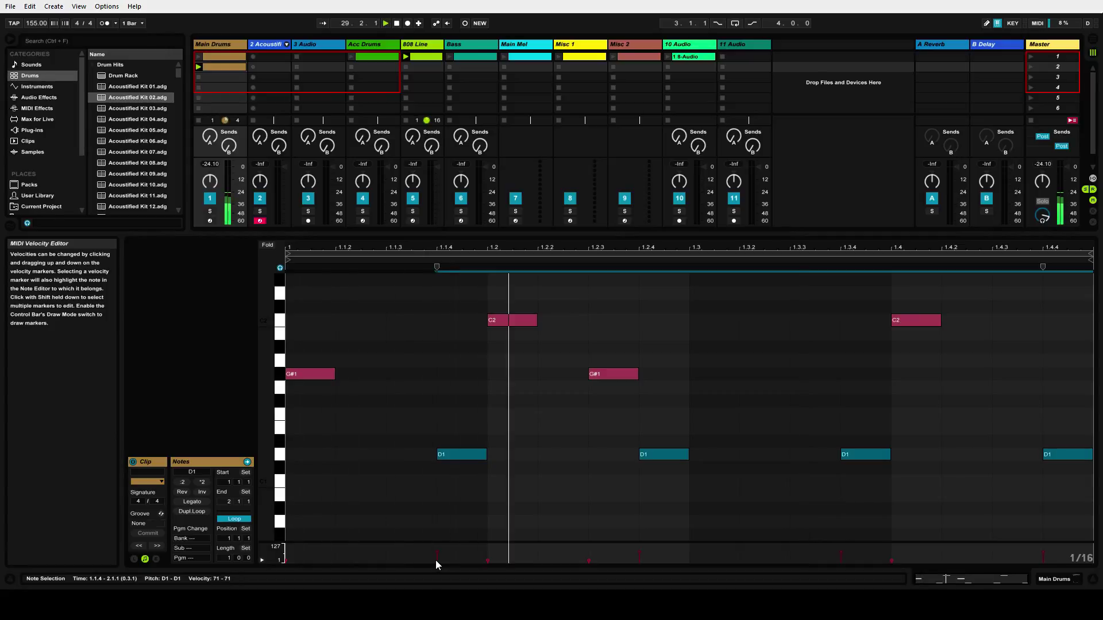
Move all D1 notes one sixteenth earlier, starting at 1.1.3, and listen to the loop
{"action": "left_click_drag", "start_coordinate": [461, 454], "coordinate": [409, 453]}
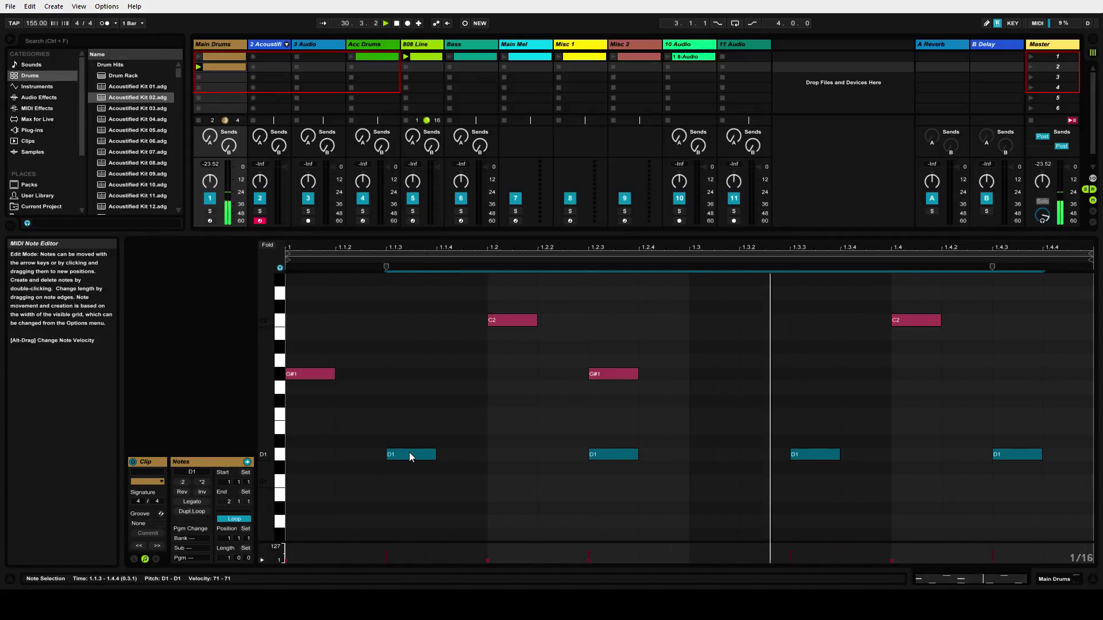
{"action": "left_click", "coordinate": [570, 476]}
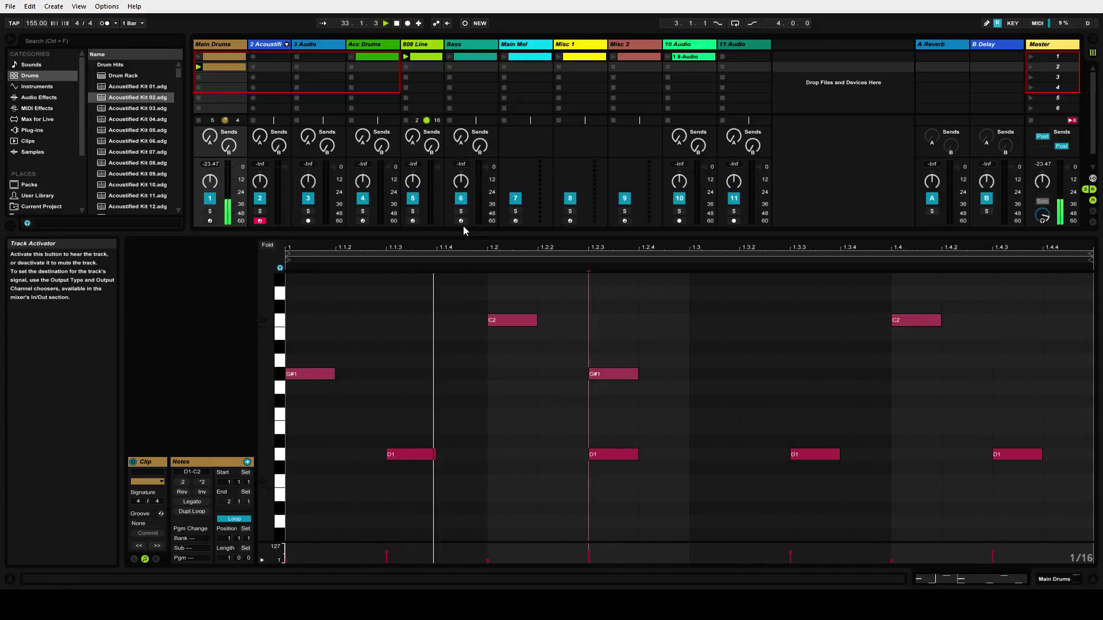
{"action": "left_click_drag", "start_coordinate": [470, 244], "coordinate": [470, 244]}
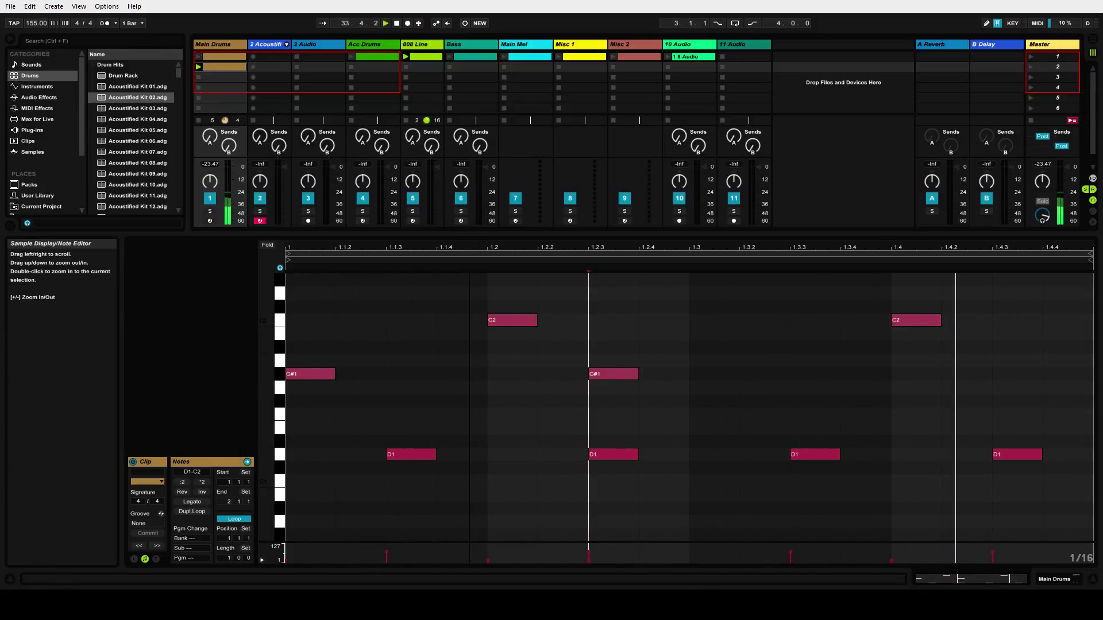
Select all G#1 and C2 notes and raise their velocity to 90
{"action": "left_click", "coordinate": [522, 454]}
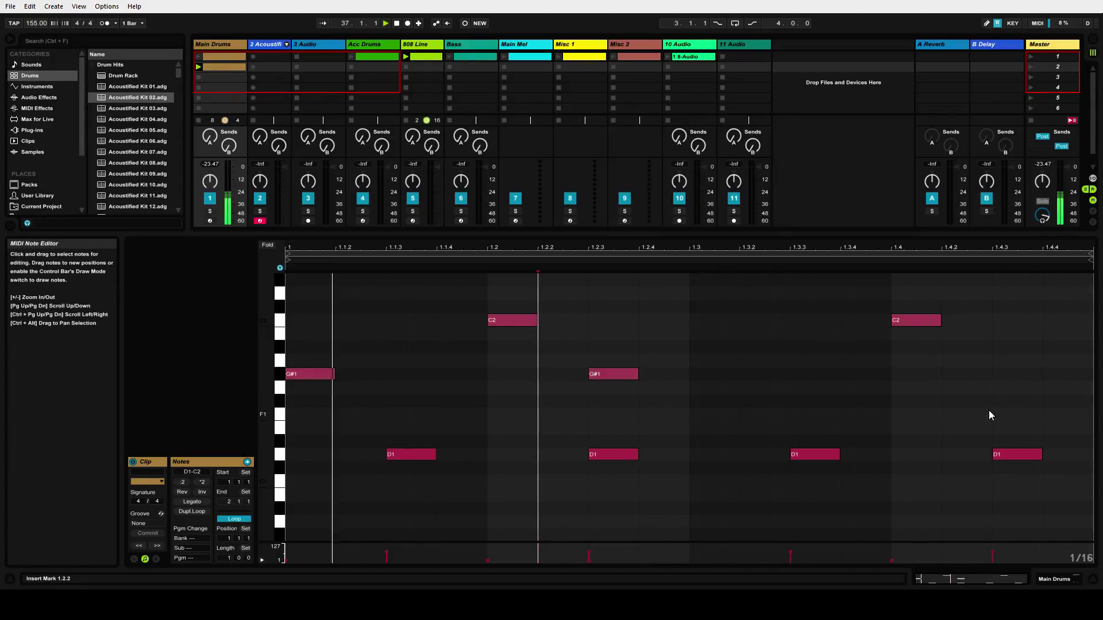
{"action": "left_click_drag", "start_coordinate": [988, 412], "coordinate": [233, 294]}
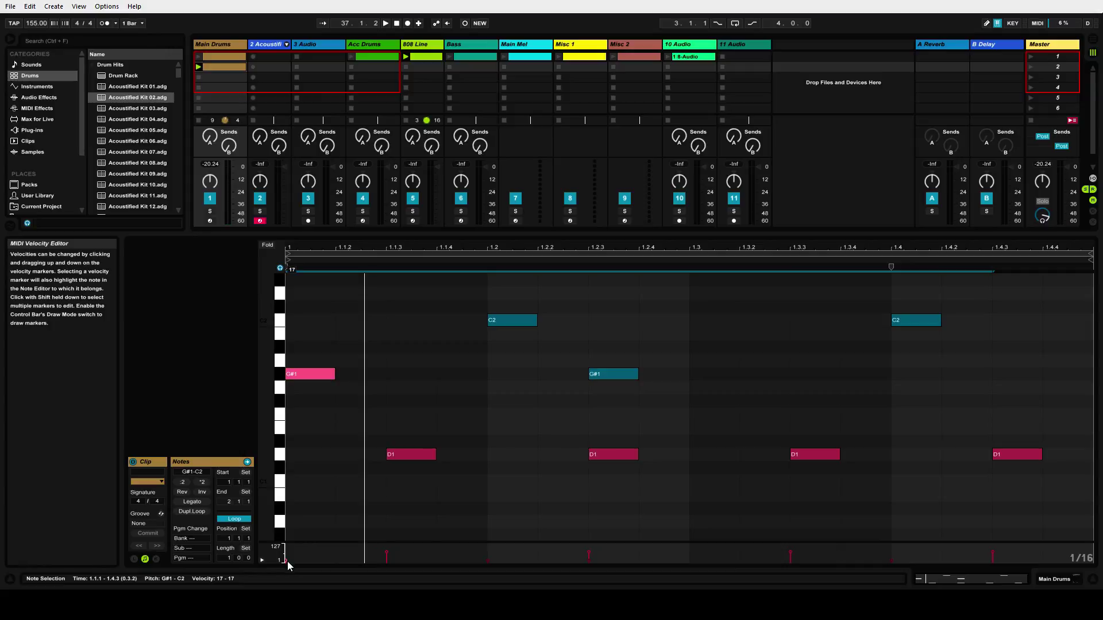
{"action": "left_click_drag", "start_coordinate": [288, 559], "coordinate": [288, 553]}
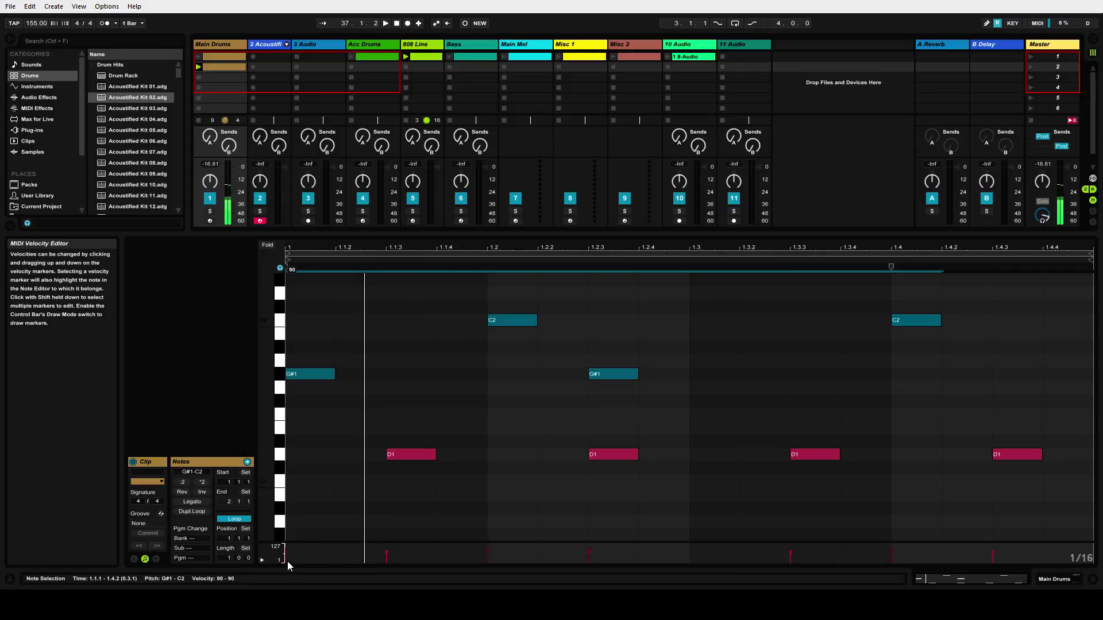
{"action": "left_click", "coordinate": [648, 433]}
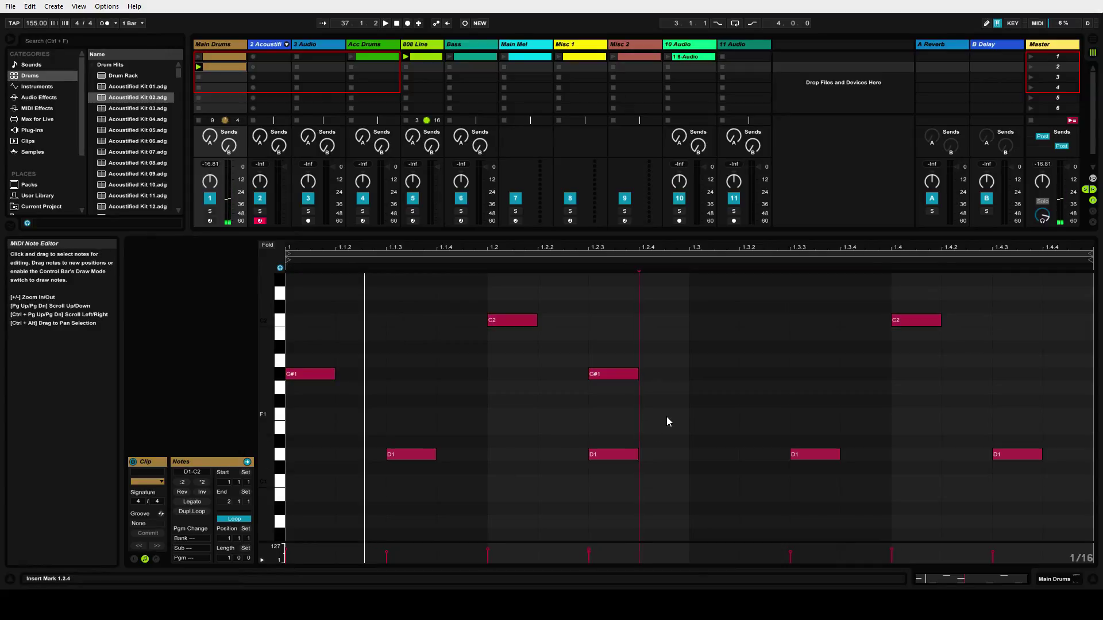
Try out an A#1 note at 1.3.1 and remove it again
{"action": "double_click", "coordinate": [699, 348]}
{"action": "left_click_drag", "start_coordinate": [719, 348], "coordinate": [712, 347]}
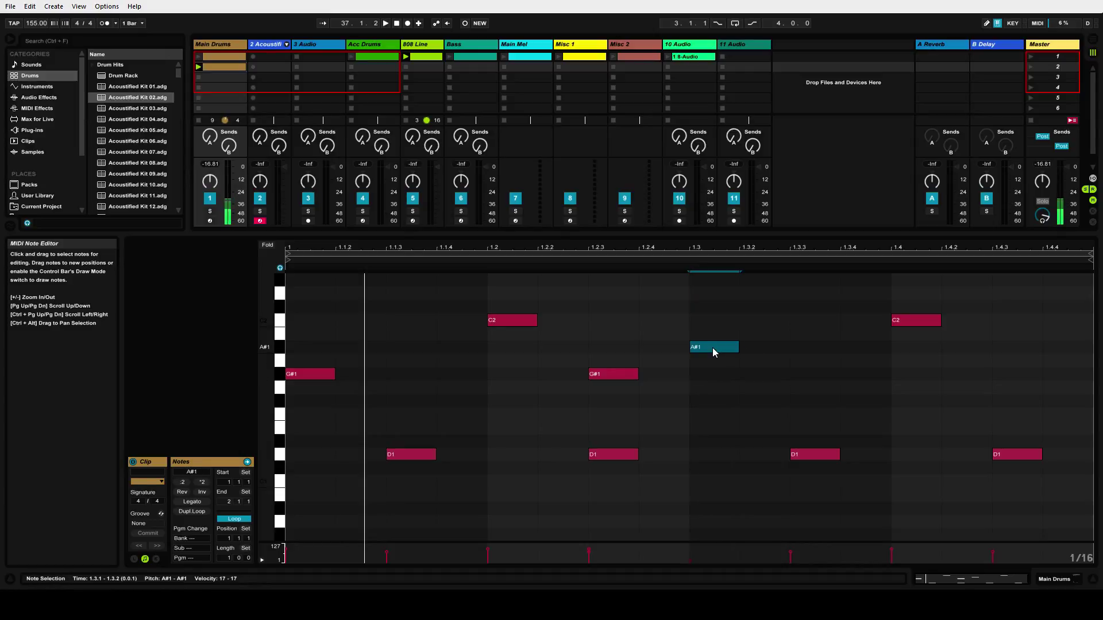
{"action": "double_click", "coordinate": [713, 347]}
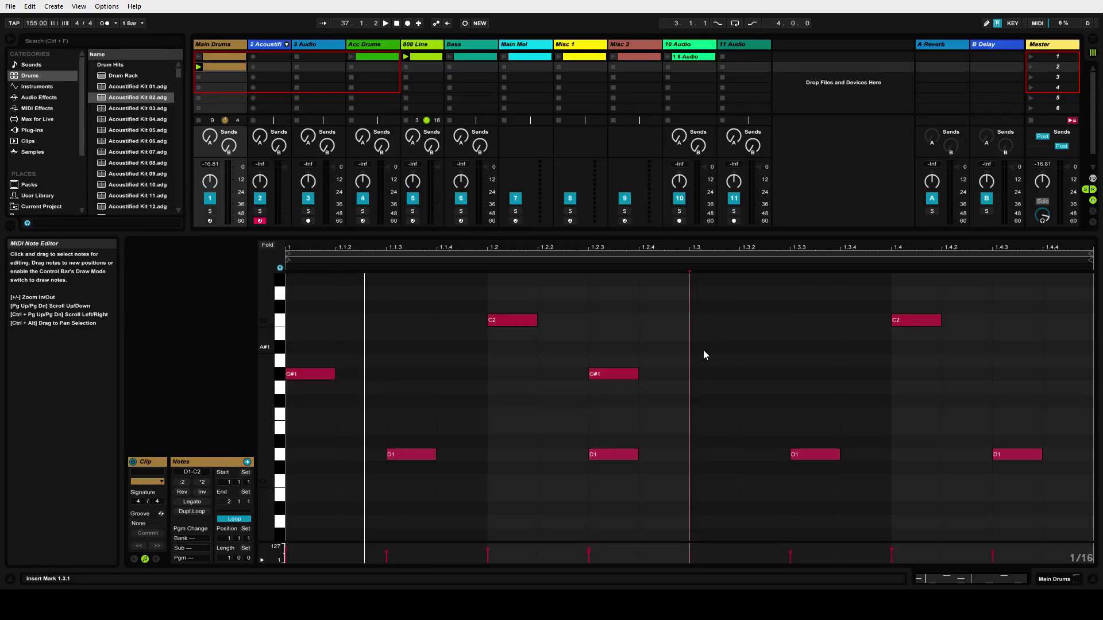
Try out A#1 notes at 1.3.1, with velocity 96, and at 1.3.3, and remove both again
{"action": "double_click", "coordinate": [704, 350]}
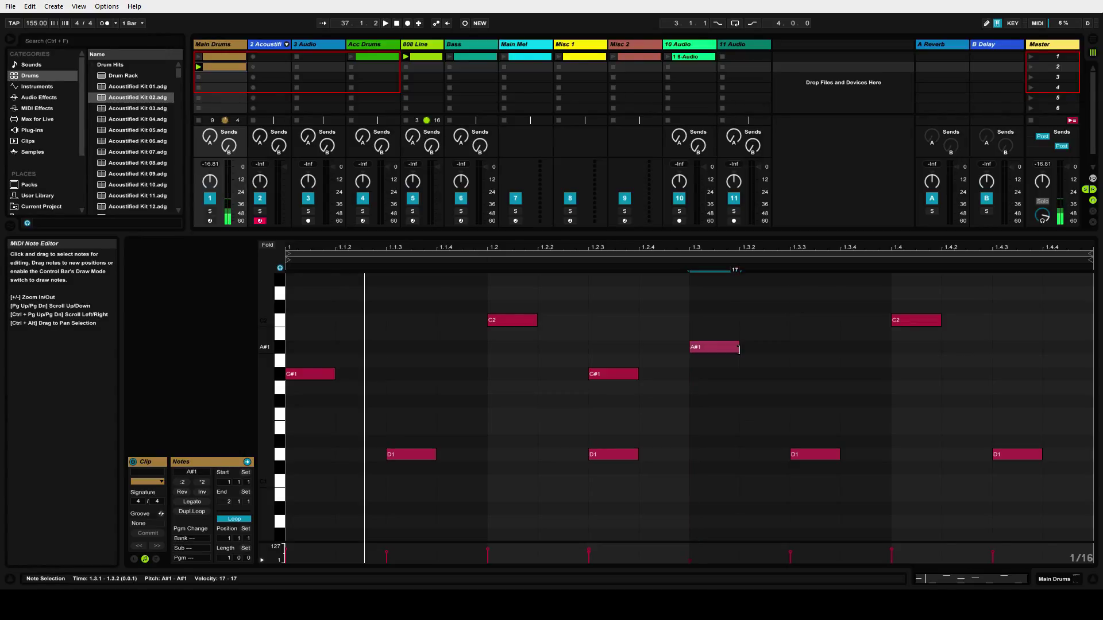
{"action": "left_click_drag", "start_coordinate": [738, 350], "coordinate": [739, 328]}
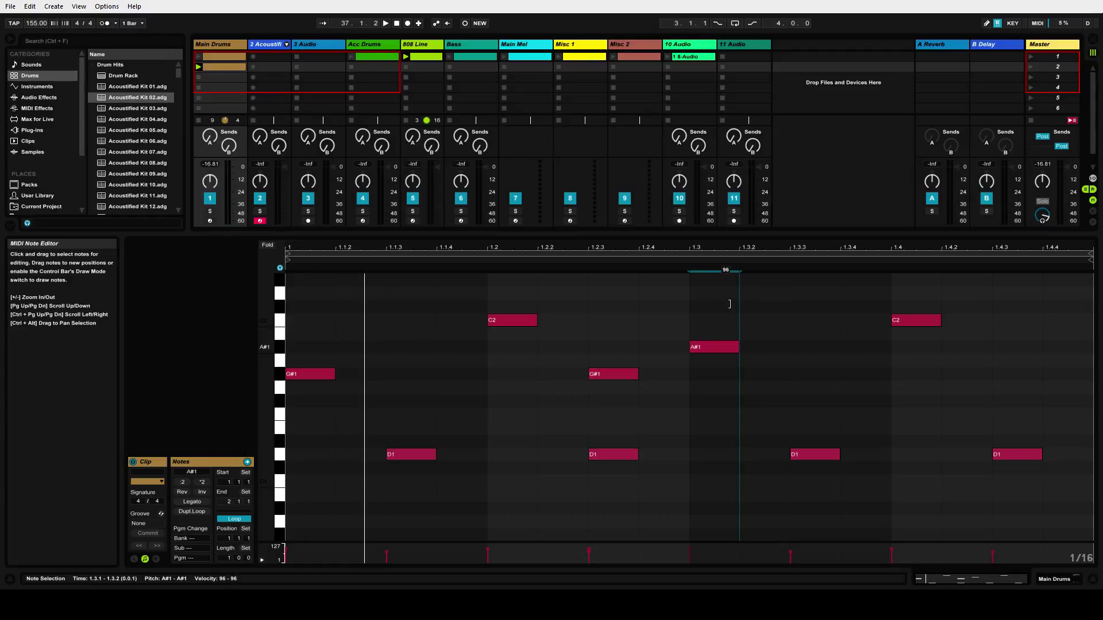
{"action": "double_click", "coordinate": [818, 348]}
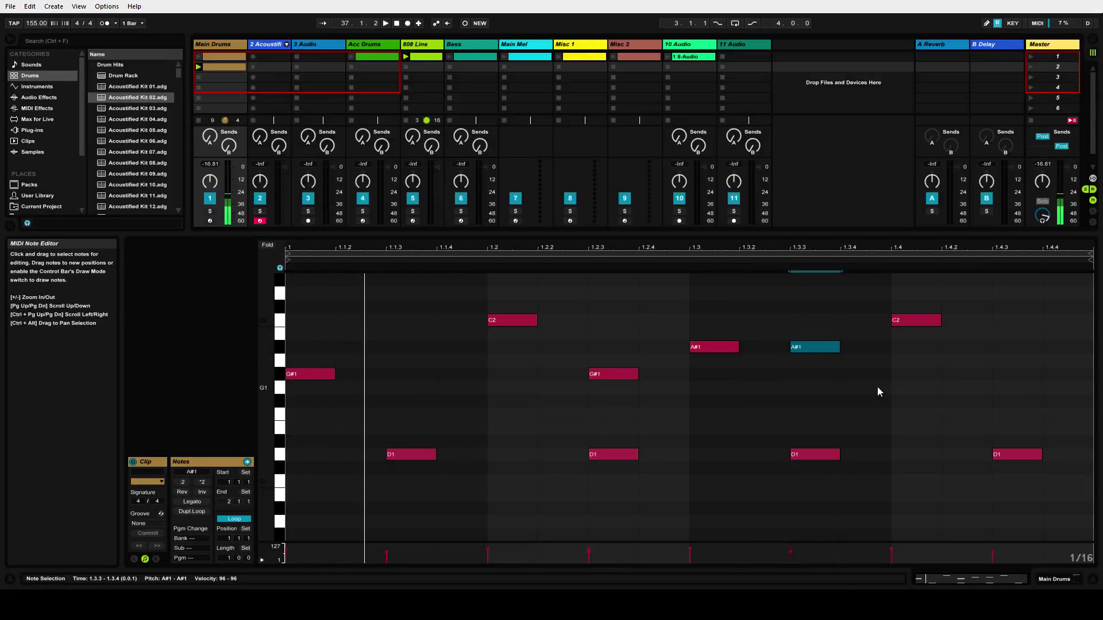
{"action": "double_click", "coordinate": [830, 347]}
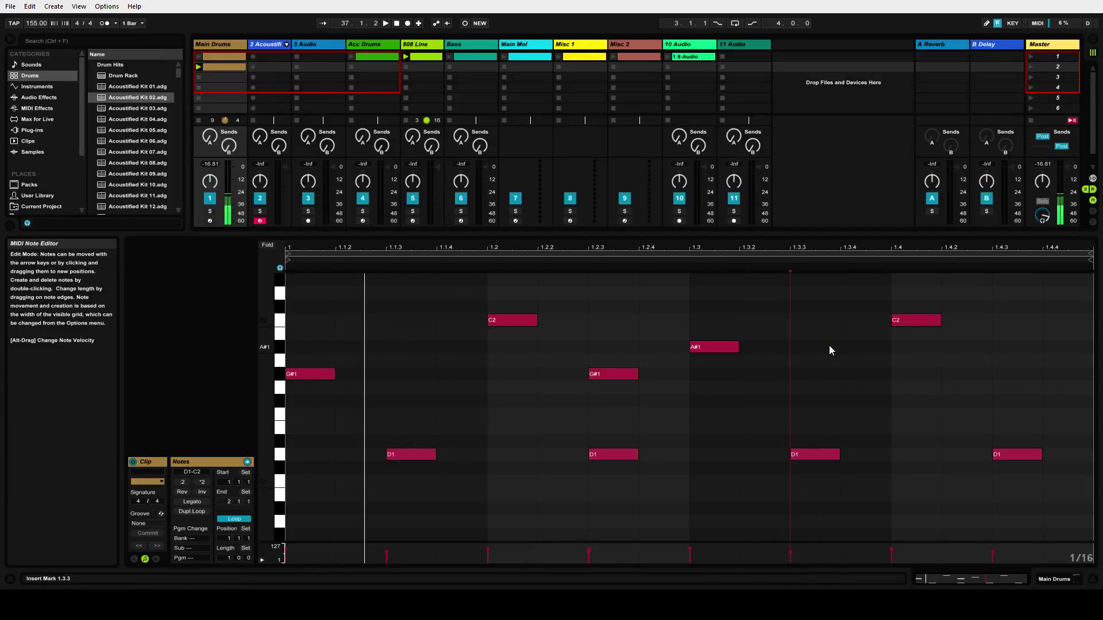
{"action": "double_click", "coordinate": [722, 346]}
Audition the upper drum keys, add a D#2 note at 1.2.1 and a D2 note at 1.4.1, and play the loop
{"action": "key", "text": "space"}
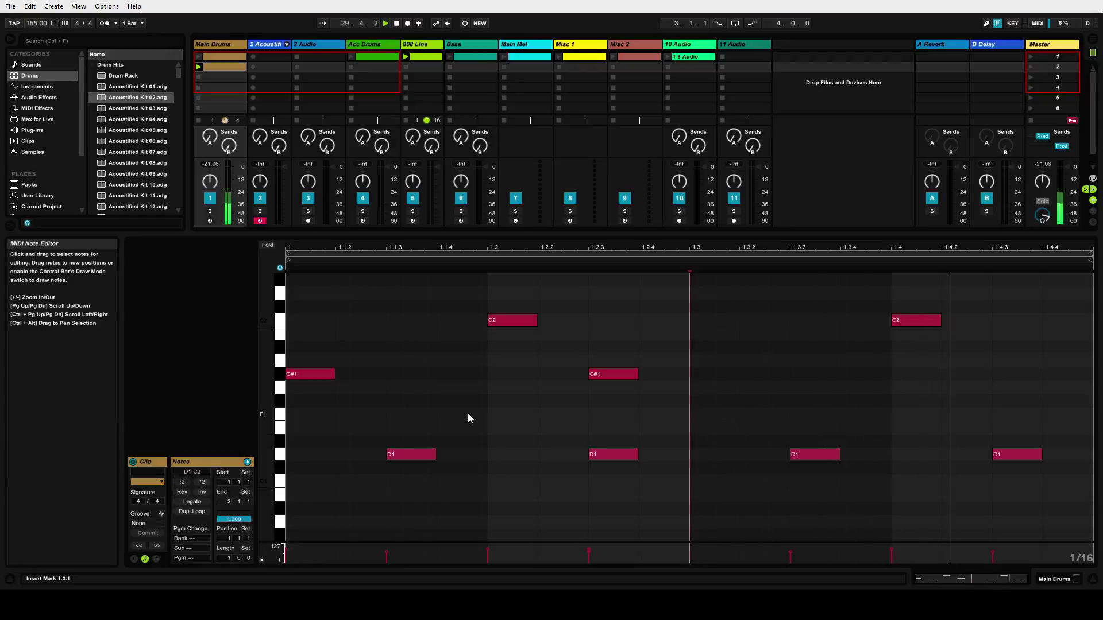
{"action": "key", "text": "space"}
{"action": "left_click", "coordinate": [280, 319]}
{"action": "left_click", "coordinate": [278, 309]}
{"action": "left_click", "coordinate": [278, 294]}
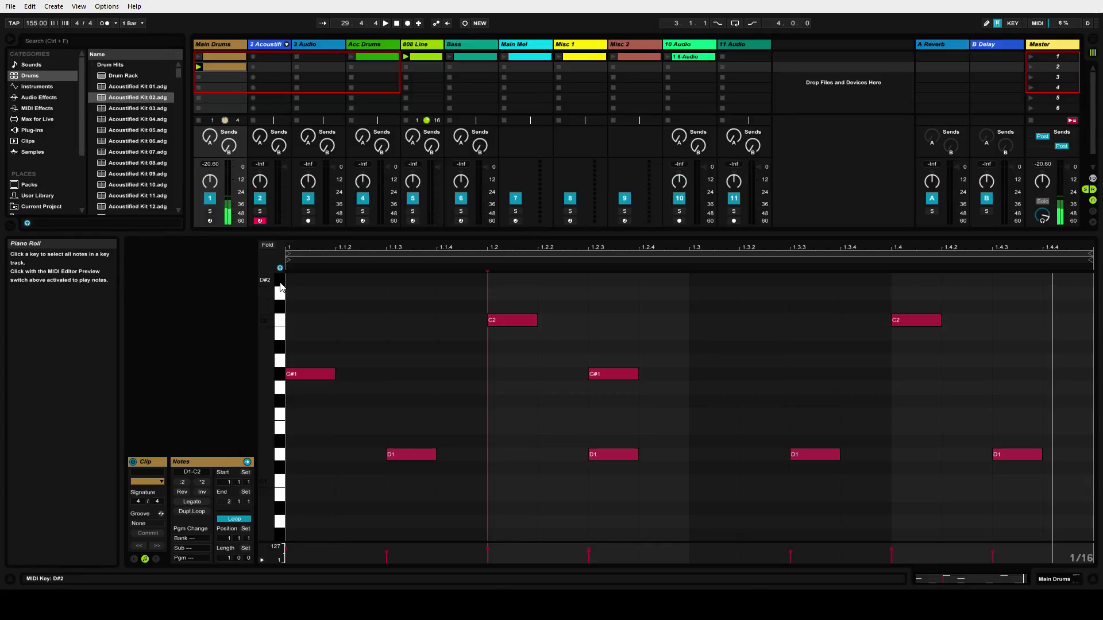
{"action": "key", "text": "b"}
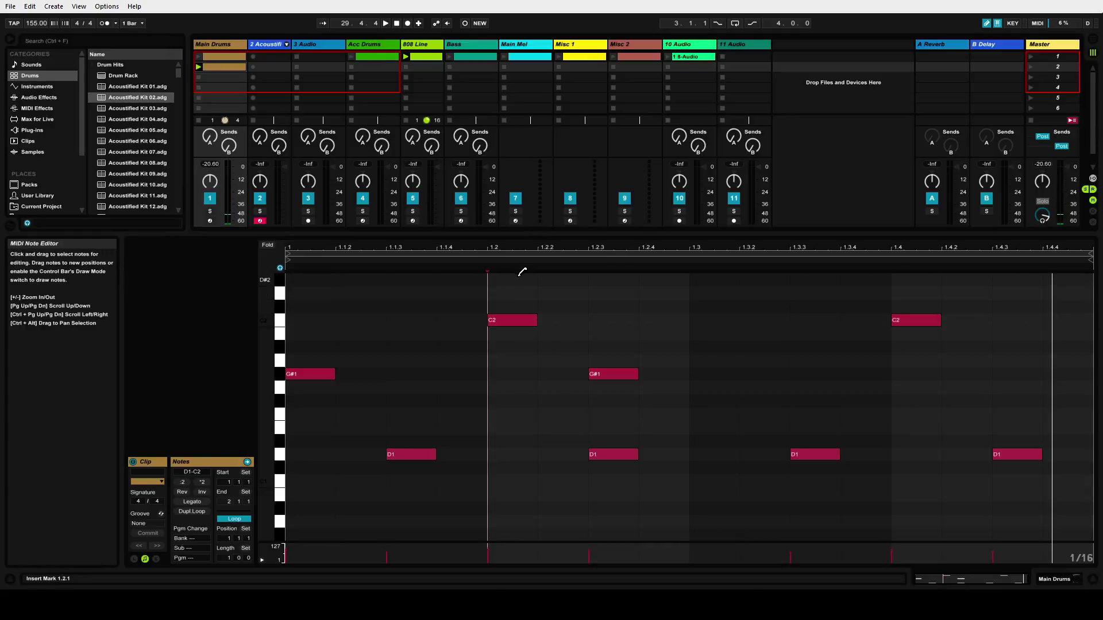
{"action": "left_click", "coordinate": [511, 280]}
{"action": "left_click", "coordinate": [918, 293]}
{"action": "key", "text": "space"}
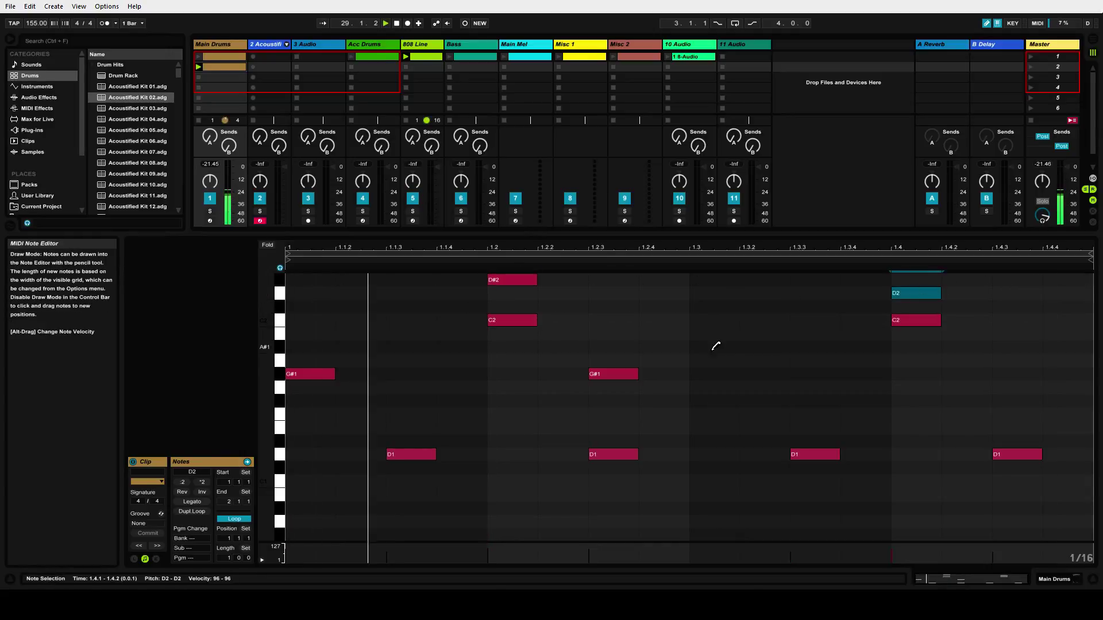
Duplicate the loop with its notes so the clip becomes two bars long
{"action": "left_click", "coordinate": [200, 514]}
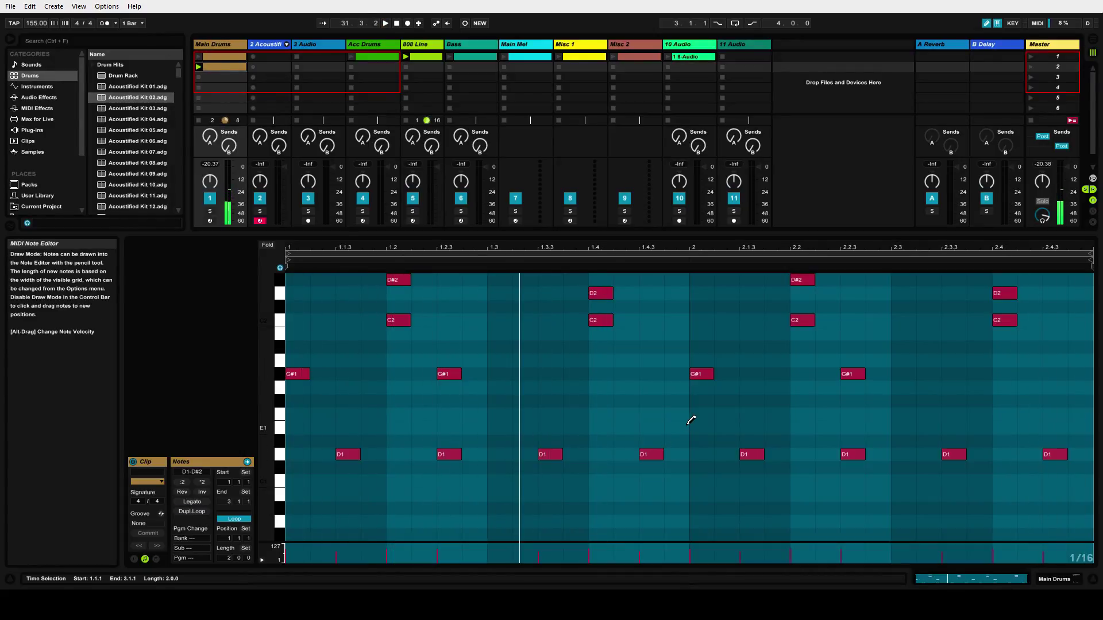
{"action": "left_click", "coordinate": [687, 430]}
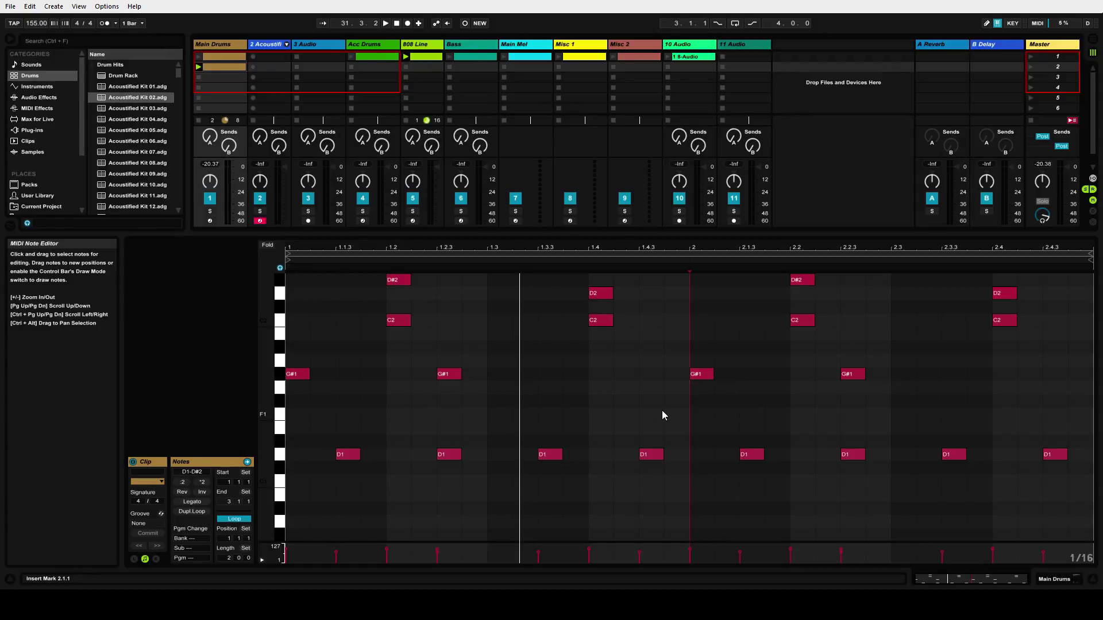
Try a loop length of 8 bars for the clip and undo the change
{"action": "left_click_drag", "start_coordinate": [222, 561], "coordinate": [222, 560]}
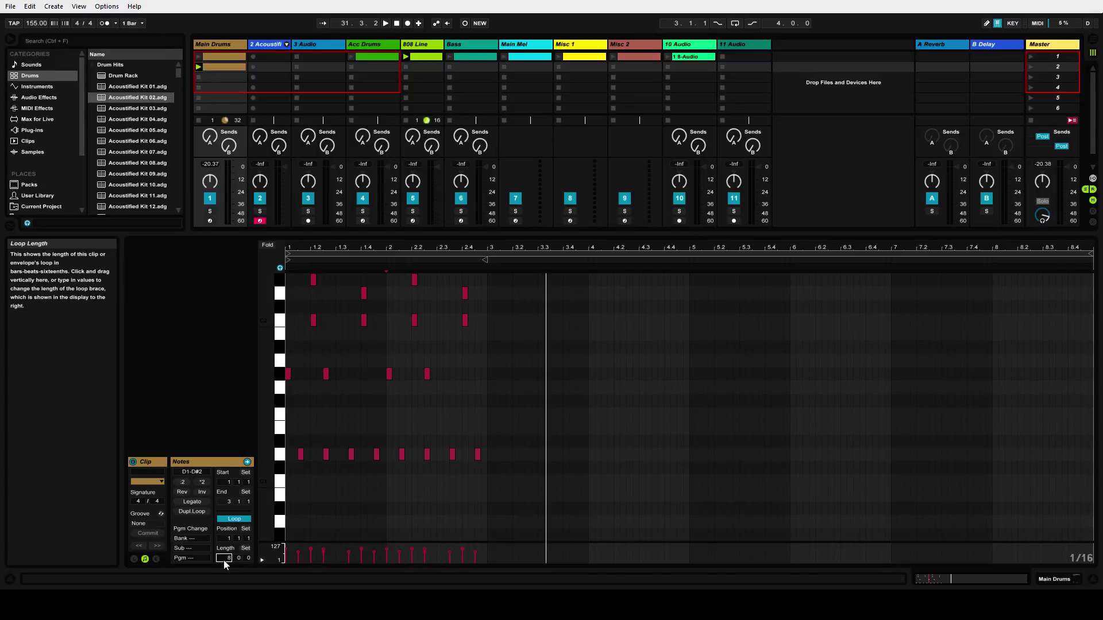
{"action": "key", "text": "ctrl+z"}
{"action": "key", "text": "ctrl+z"}
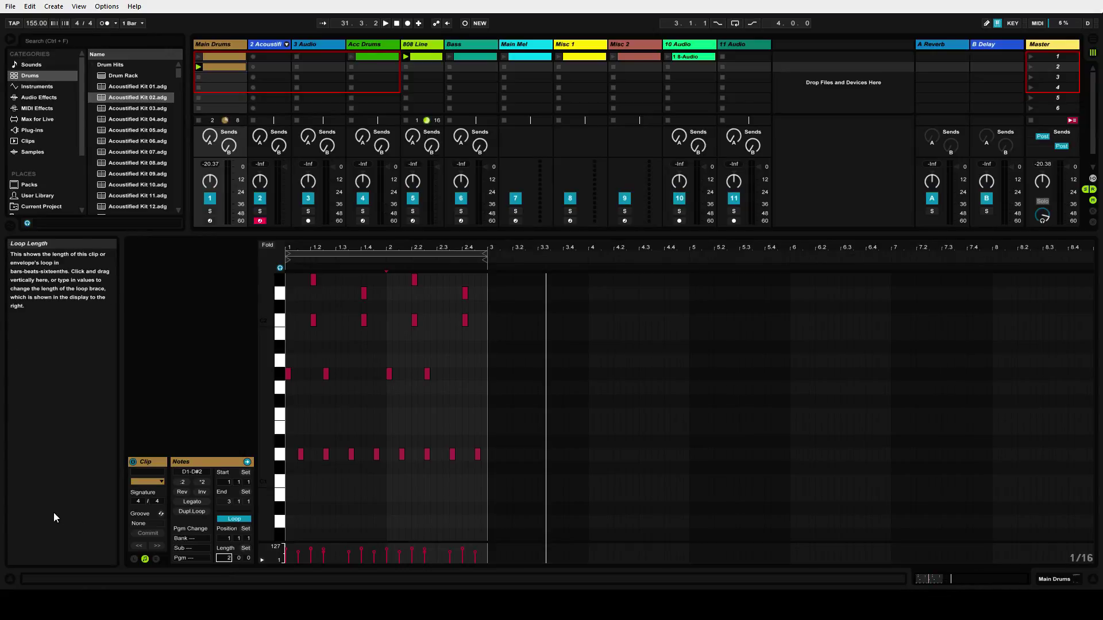
{"action": "left_click", "coordinate": [405, 415]}
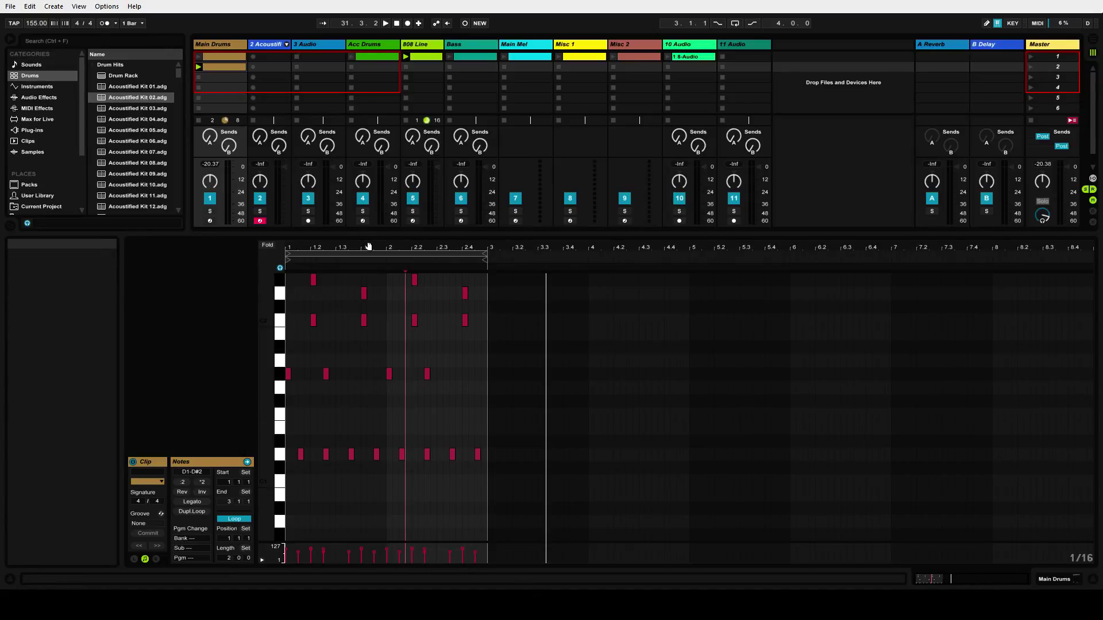
{"action": "left_click_drag", "start_coordinate": [369, 246], "coordinate": [603, 247]}
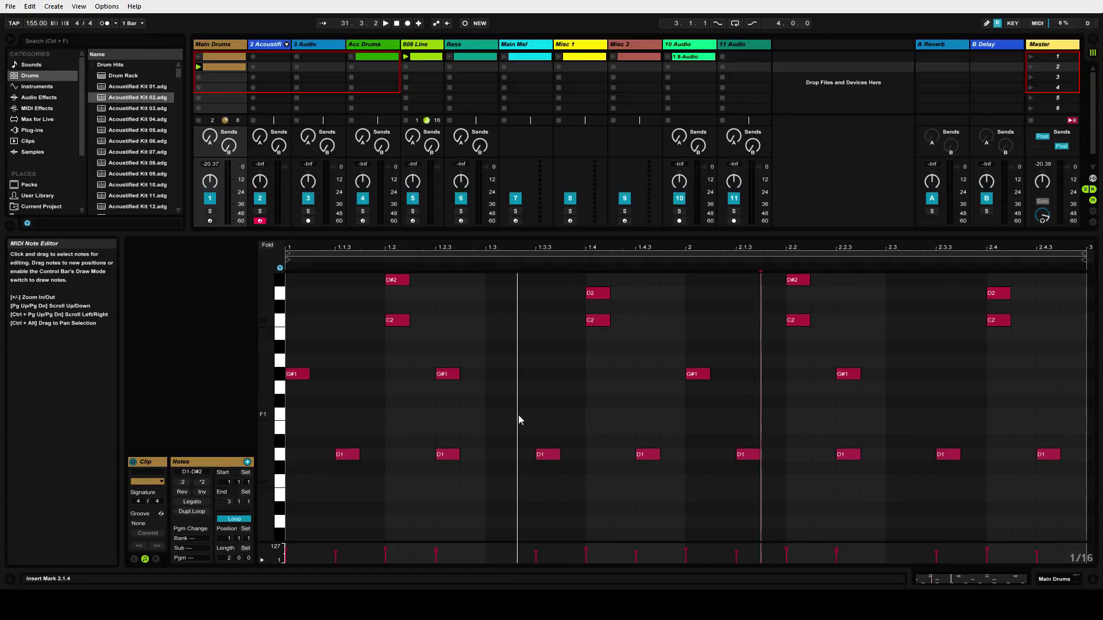
Audition drum keys around F#1 and draw F#1 notes at 1.3.2, 2.1.3 and 2.4.1 while checking the loop
{"action": "key", "text": "b"}
{"action": "left_click", "coordinate": [282, 423]}
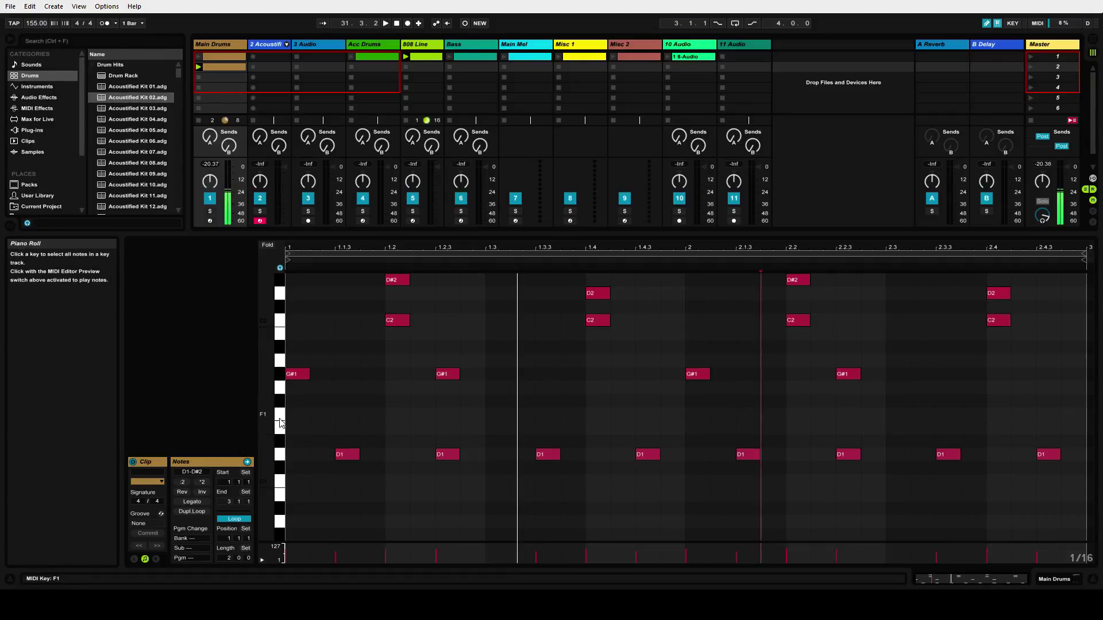
{"action": "left_click", "coordinate": [280, 387]}
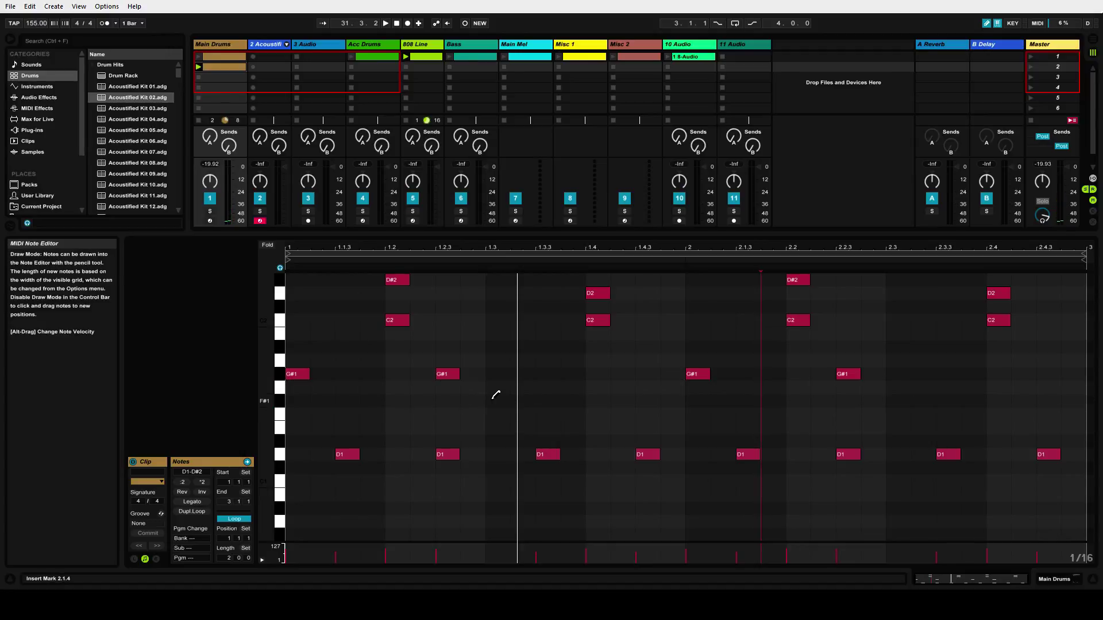
{"action": "left_click", "coordinate": [521, 400]}
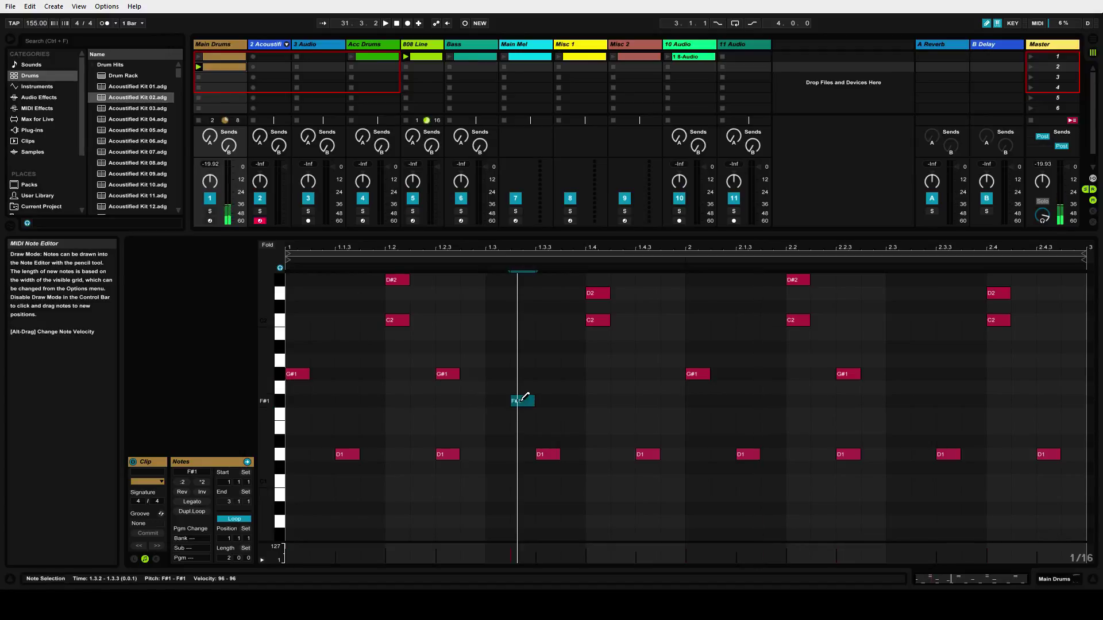
{"action": "left_click", "coordinate": [761, 396]}
{"action": "key", "text": "space"}
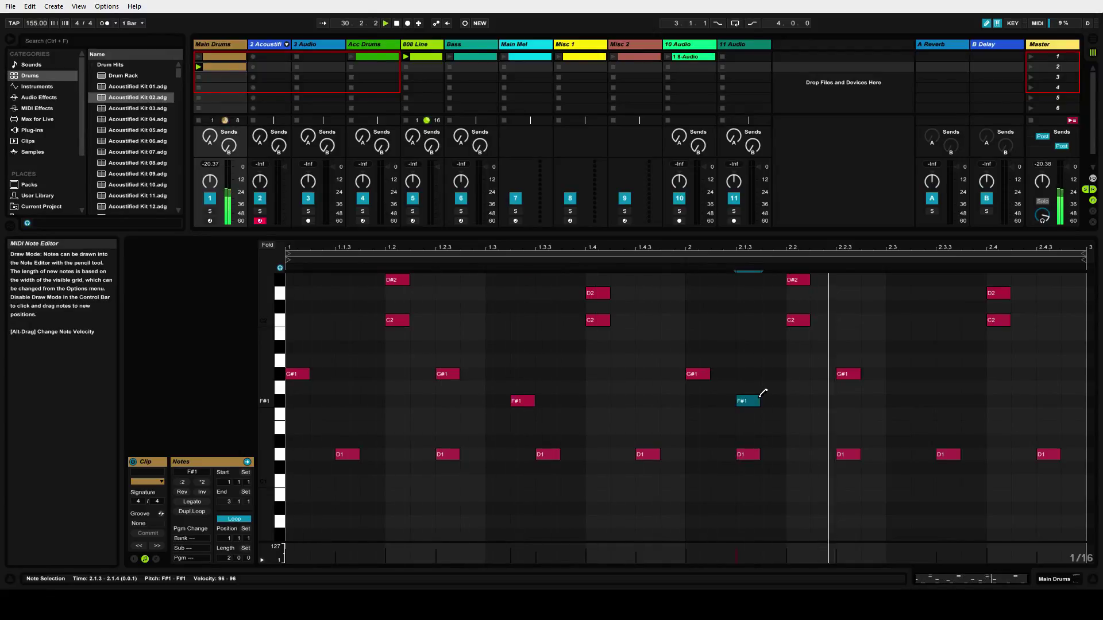
{"action": "left_click", "coordinate": [996, 398]}
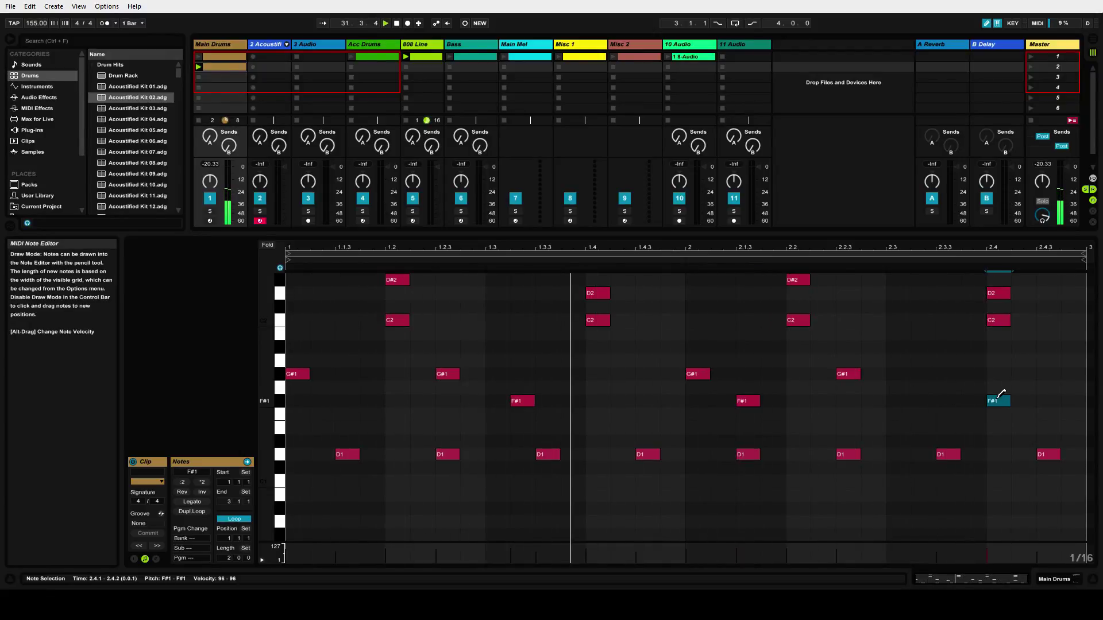
Try an F#1 note at 1.4.4 and replace it with one at 1.4.3
{"action": "left_click", "coordinate": [668, 400]}
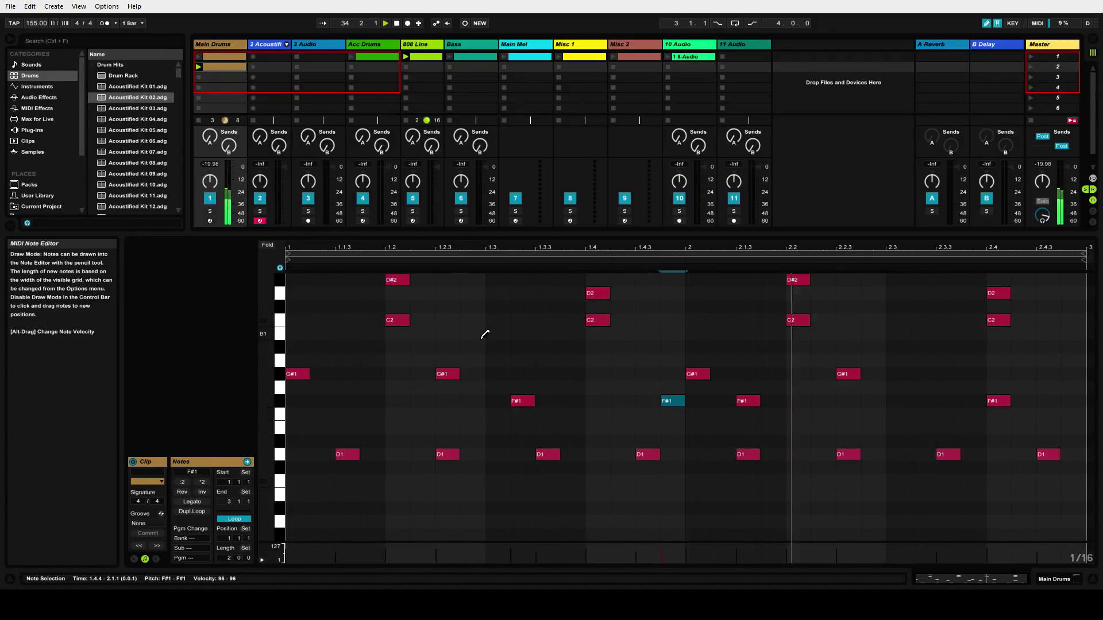
{"action": "left_click", "coordinate": [673, 400]}
{"action": "left_click", "coordinate": [649, 399]}
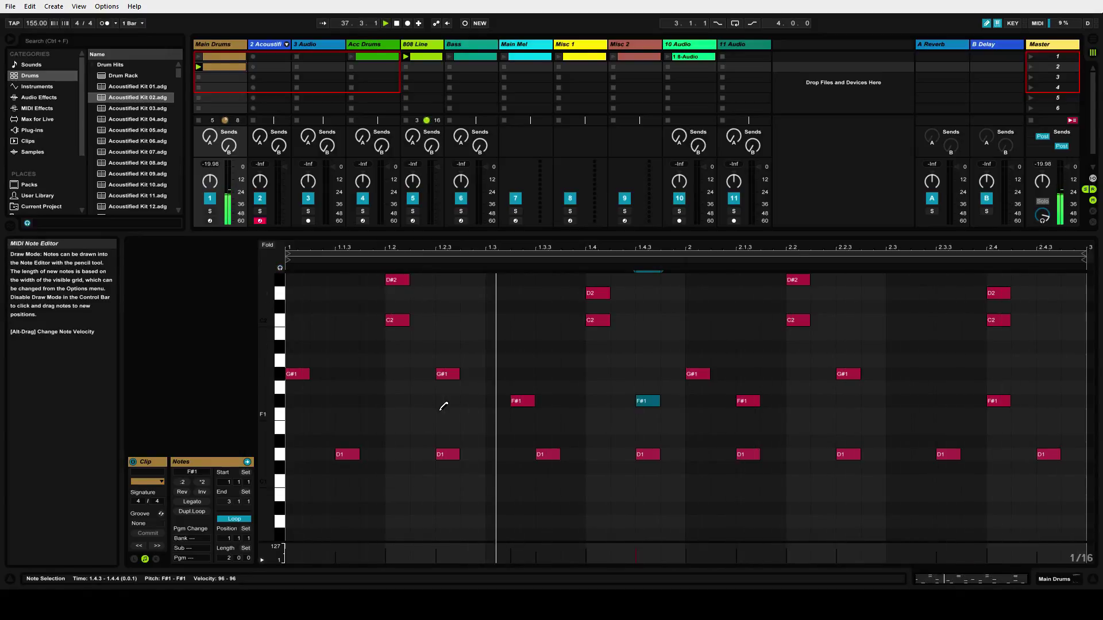
Audition the keys between G#1 and D2, play the loop, and add an A#1 note at 2.4.1
{"action": "left_click", "coordinate": [280, 350]}
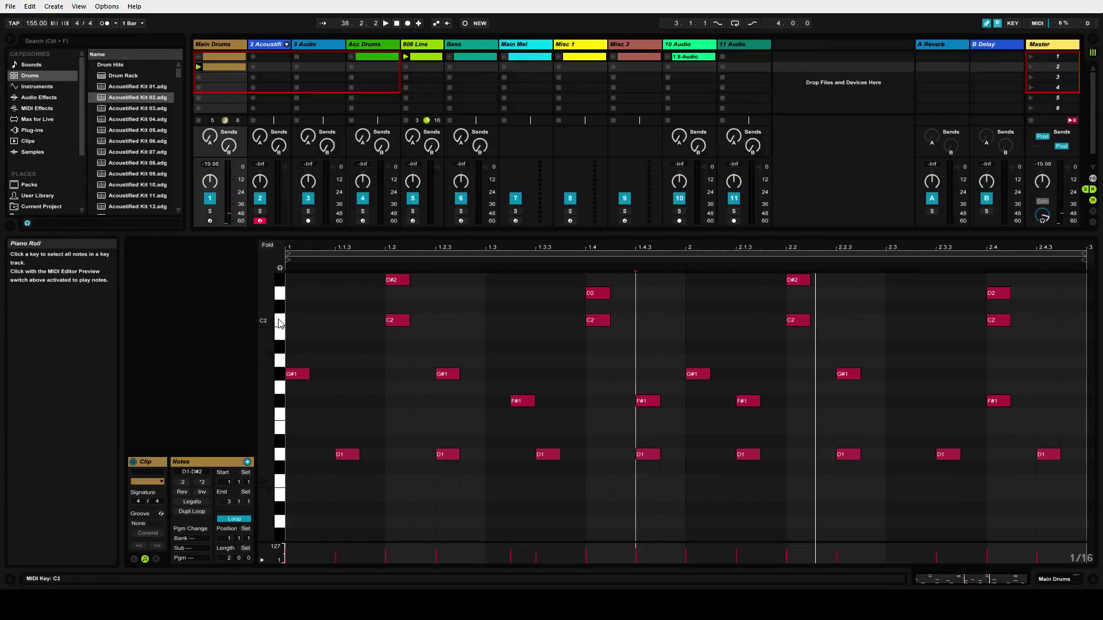
{"action": "left_click", "coordinate": [281, 294]}
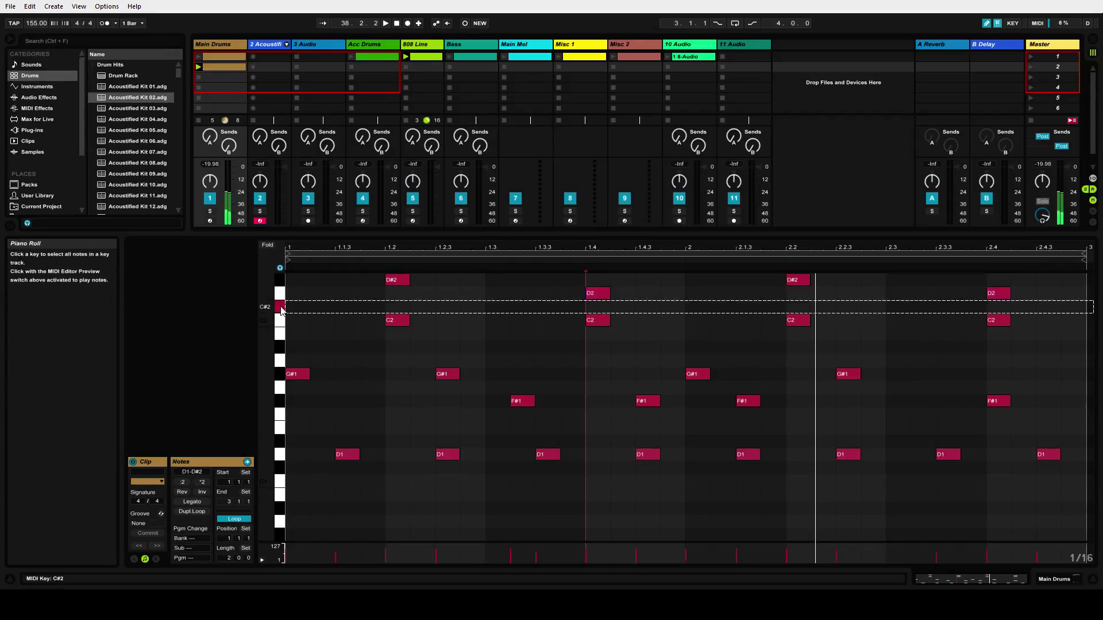
{"action": "left_click", "coordinate": [280, 328]}
{"action": "left_click", "coordinate": [280, 343]}
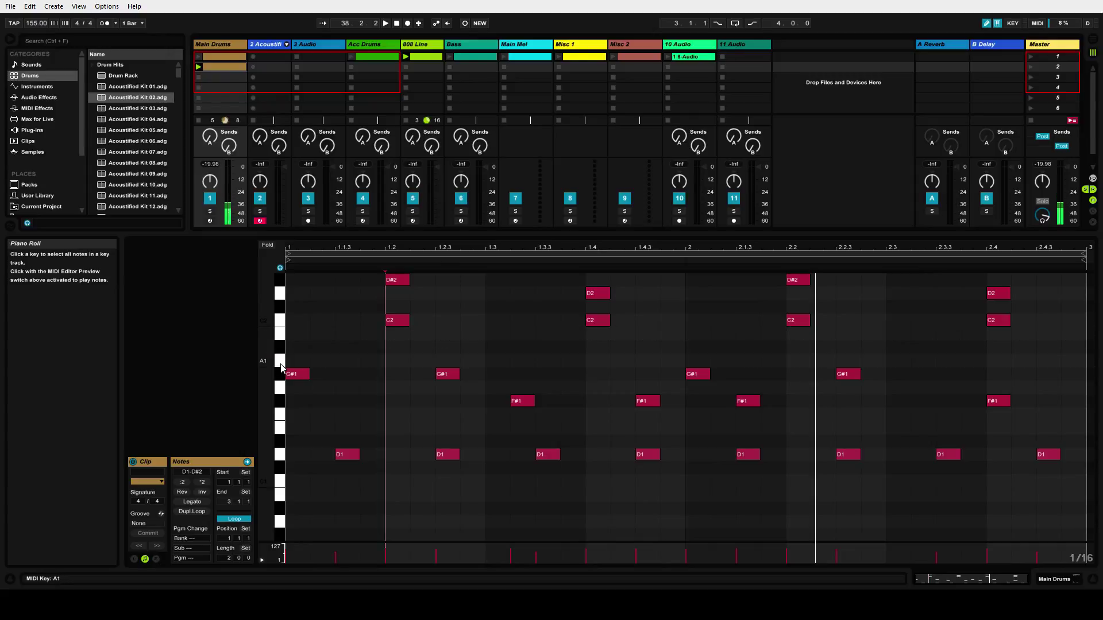
{"action": "left_click", "coordinate": [280, 375]}
{"action": "left_click", "coordinate": [279, 364]}
{"action": "key", "text": "space"}
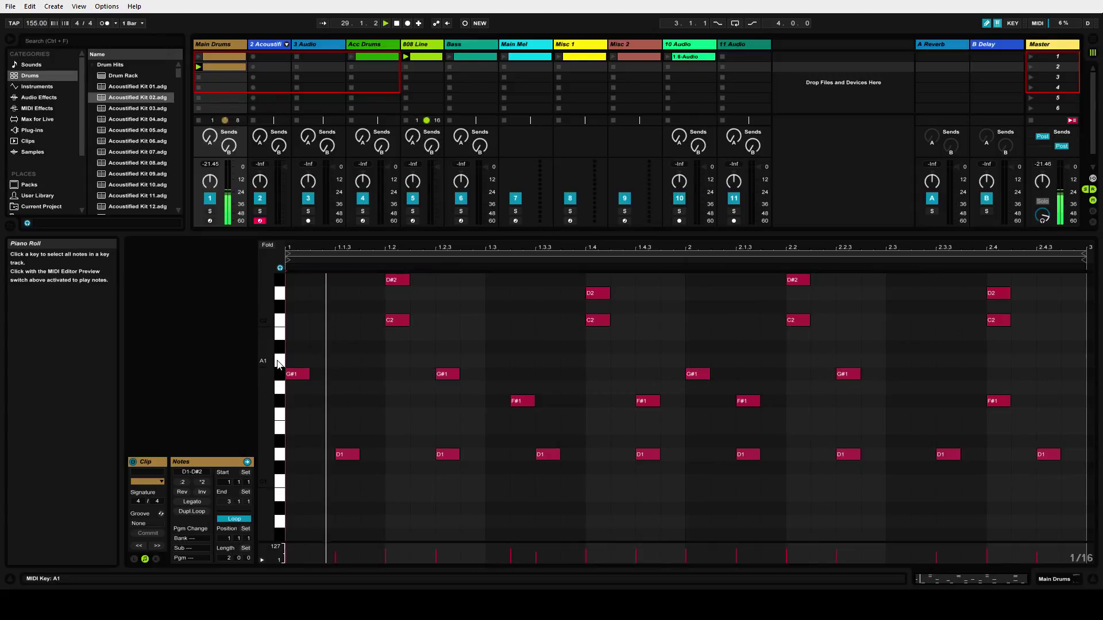
{"action": "left_click", "coordinate": [997, 343]}
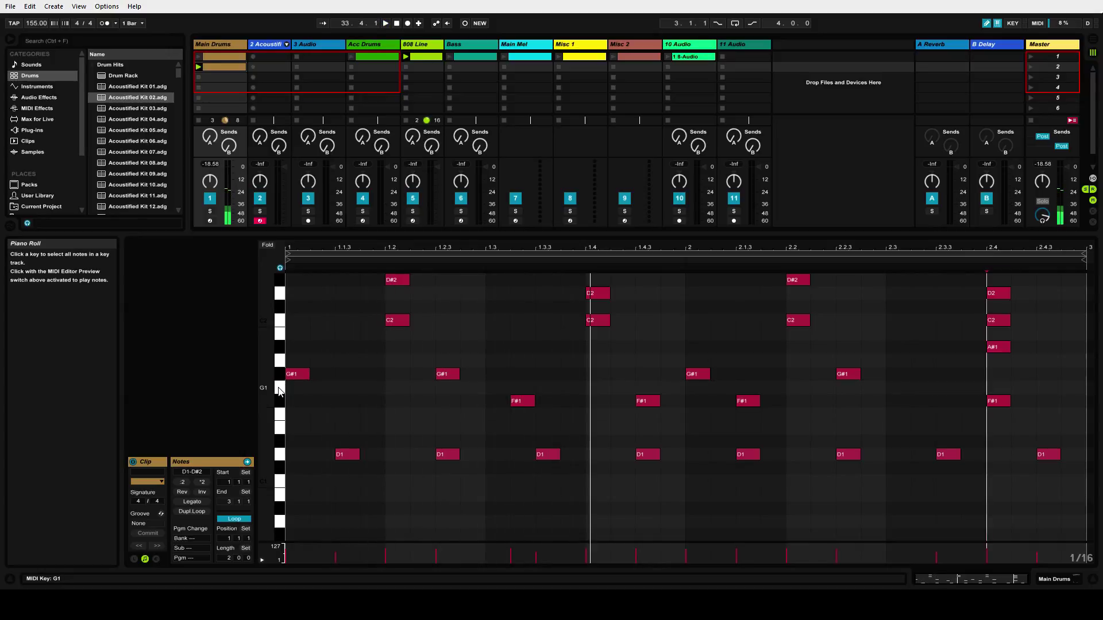
Audition the G1 key, draw a G1 note at 1.4.1, and listen to the loop
{"action": "left_click", "coordinate": [280, 392]}
{"action": "left_click", "coordinate": [599, 386]}
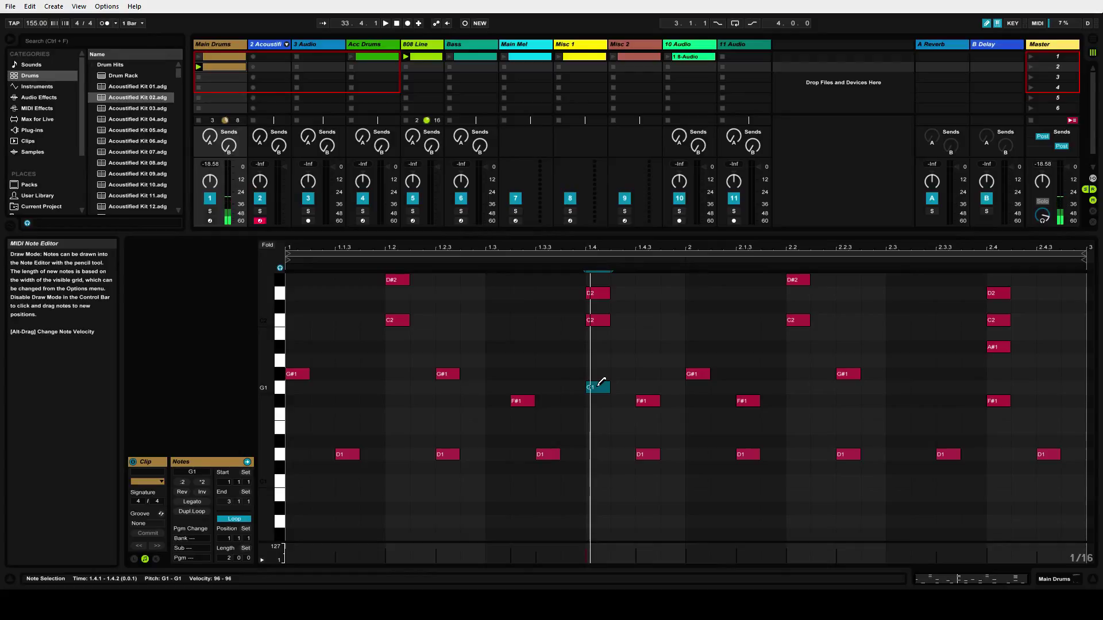
{"action": "key", "text": "space"}
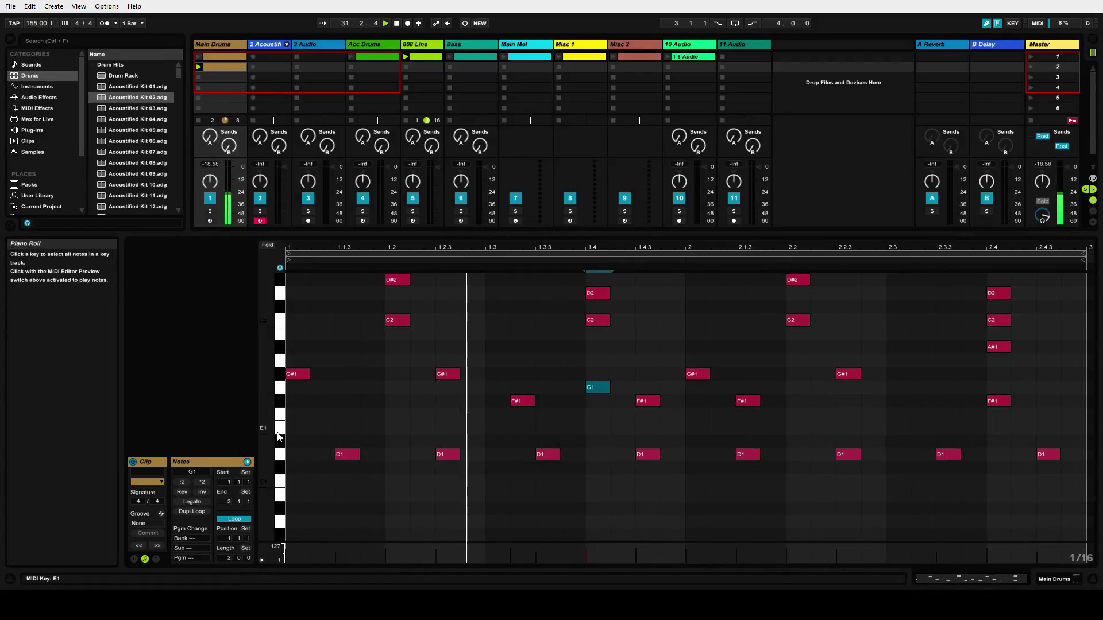
Nudge the G1 note at 1.4.1 slightly earlier, off the grid
{"action": "key", "text": "b"}
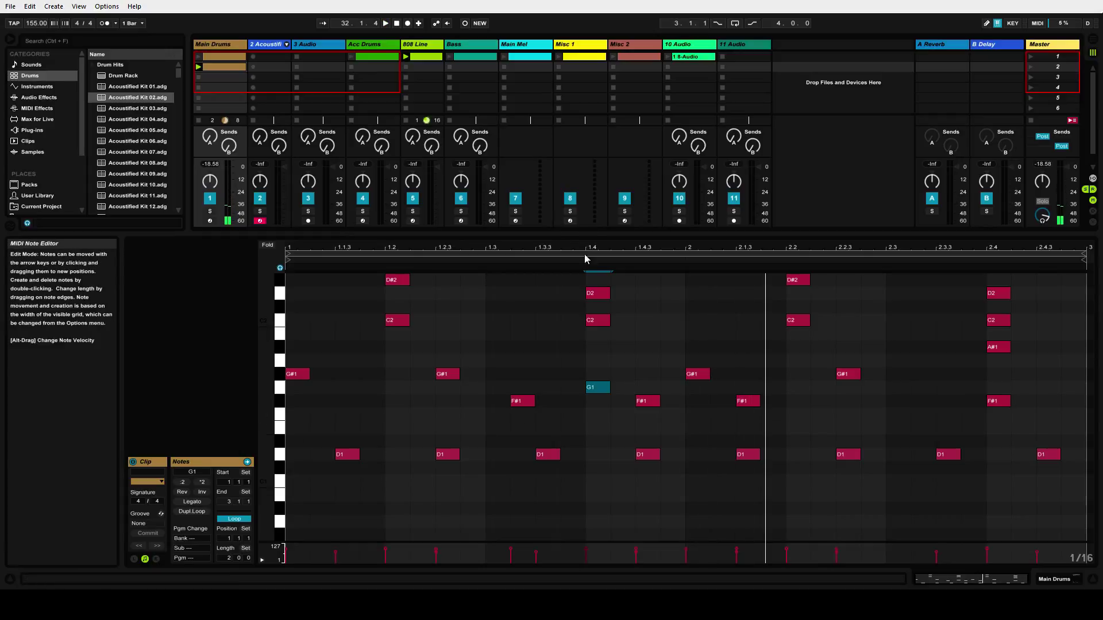
{"action": "left_click_drag", "start_coordinate": [600, 246], "coordinate": [600, 287]}
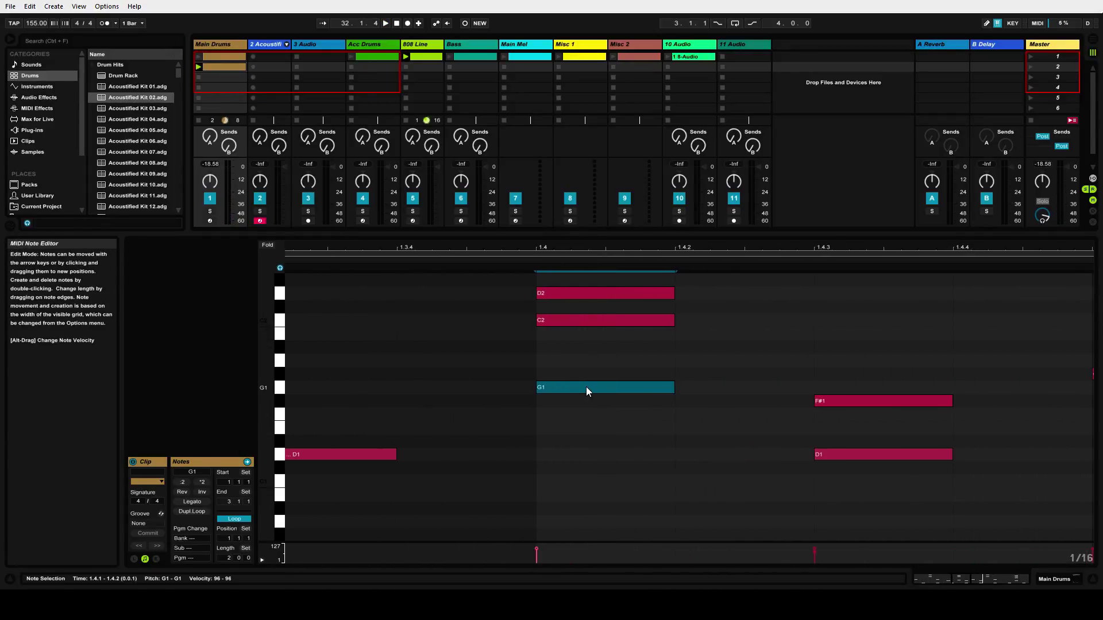
{"action": "left_click_drag", "start_coordinate": [608, 387], "coordinate": [605, 387]}
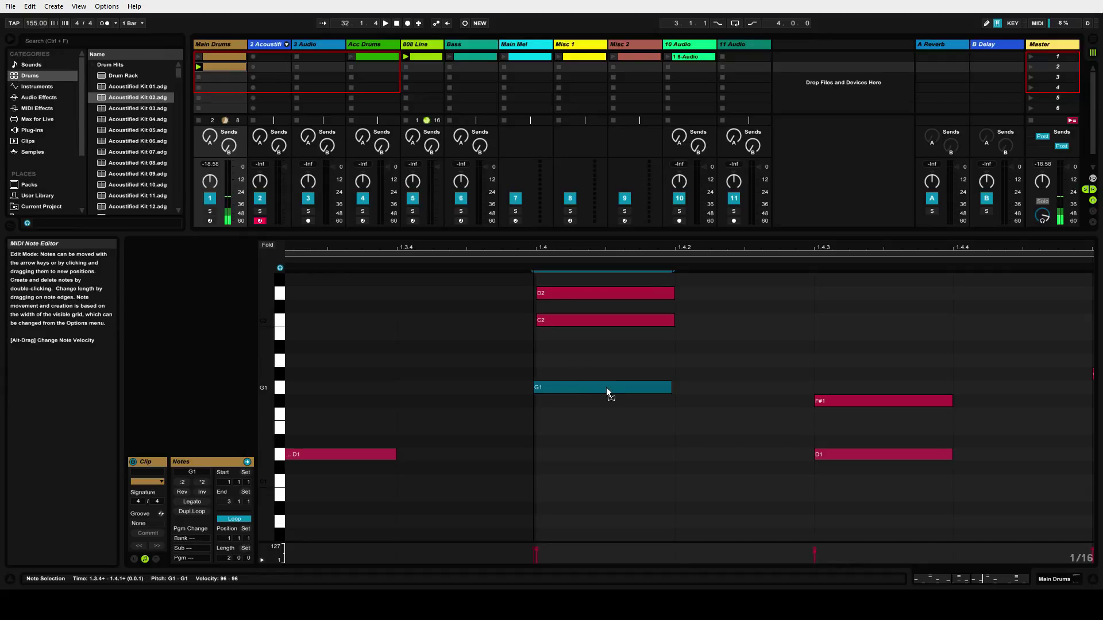
Nudge the C2 note at 2.2.1 slightly later and the G#1 note at 2.2.3 slightly earlier, off the grid
{"action": "left_click_drag", "start_coordinate": [550, 248], "coordinate": [550, 206]}
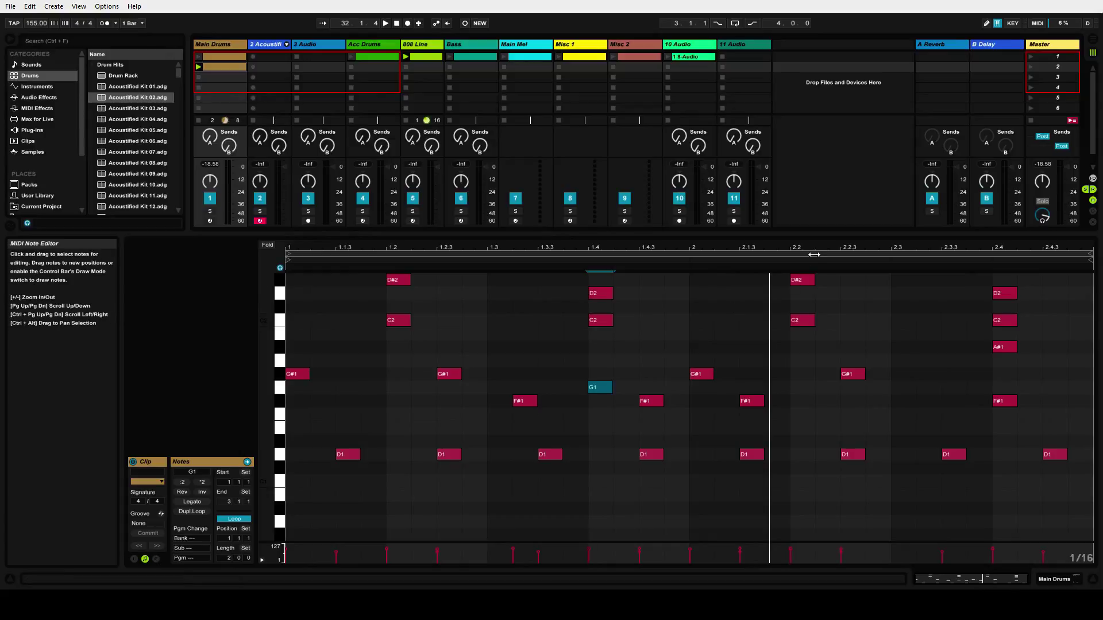
{"action": "left_click_drag", "start_coordinate": [807, 247], "coordinate": [643, 321]}
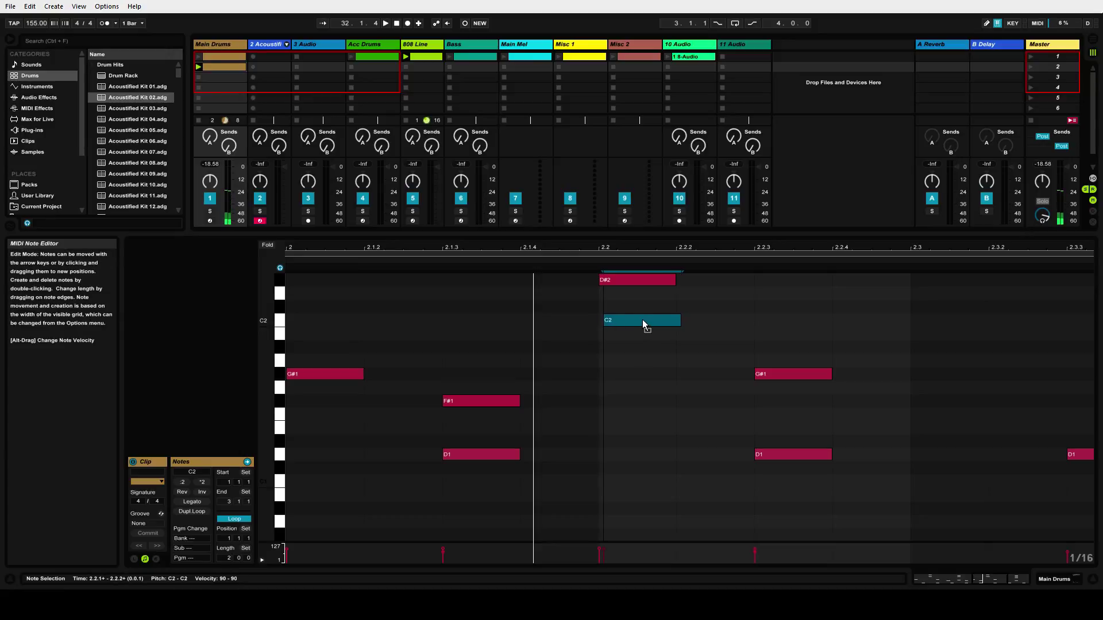
{"action": "left_click_drag", "start_coordinate": [776, 377], "coordinate": [773, 375]}
Nudge the D1 note at 1.2.3 slightly earlier, off the grid, and play the loop
{"action": "left_click_drag", "start_coordinate": [731, 250], "coordinate": [747, 195]}
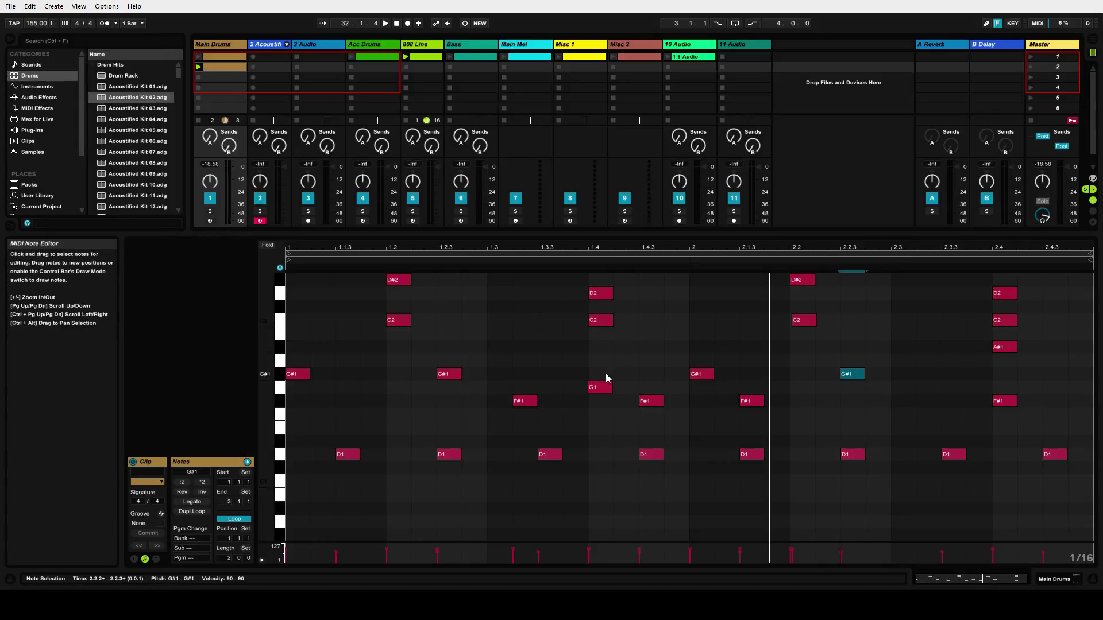
{"action": "left_click_drag", "start_coordinate": [446, 249], "coordinate": [468, 358]}
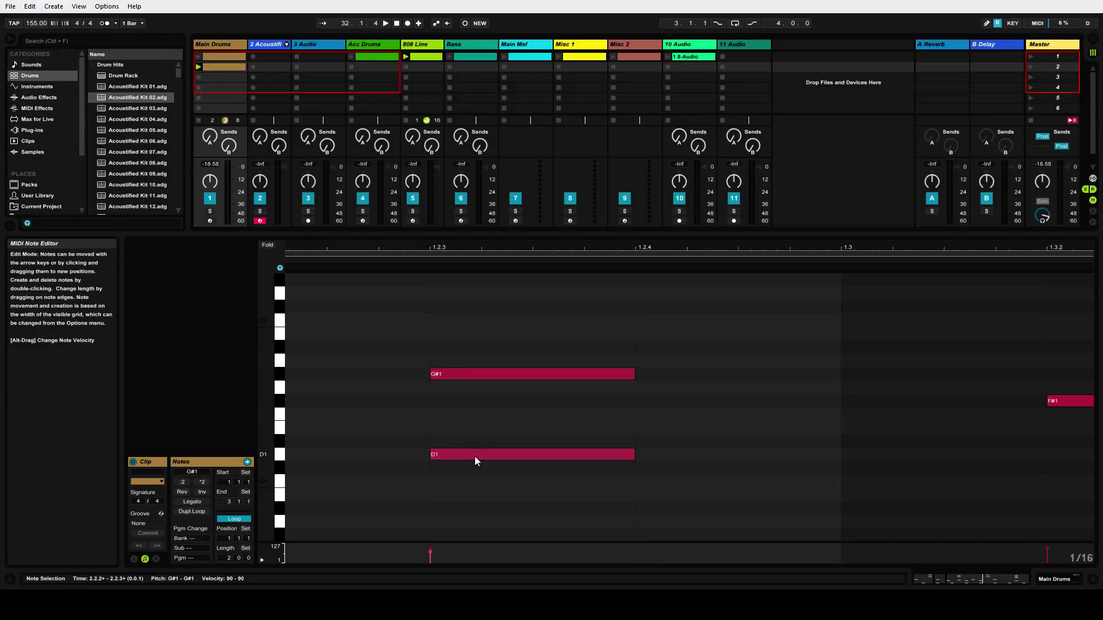
{"action": "left_click_drag", "start_coordinate": [474, 456], "coordinate": [471, 456]}
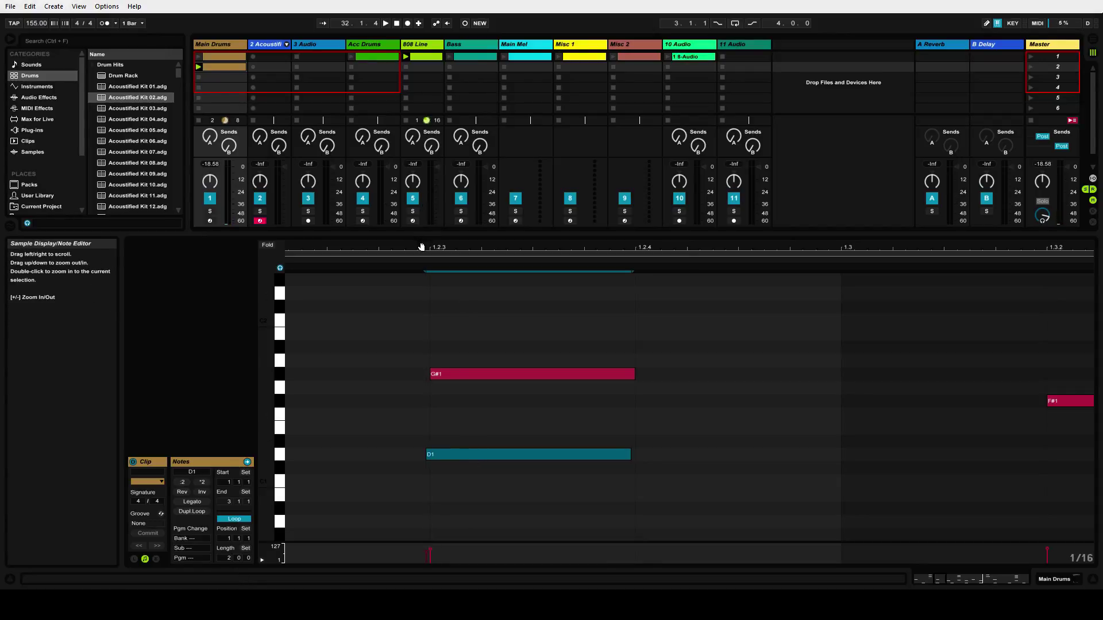
{"action": "left_click_drag", "start_coordinate": [421, 247], "coordinate": [423, 187]}
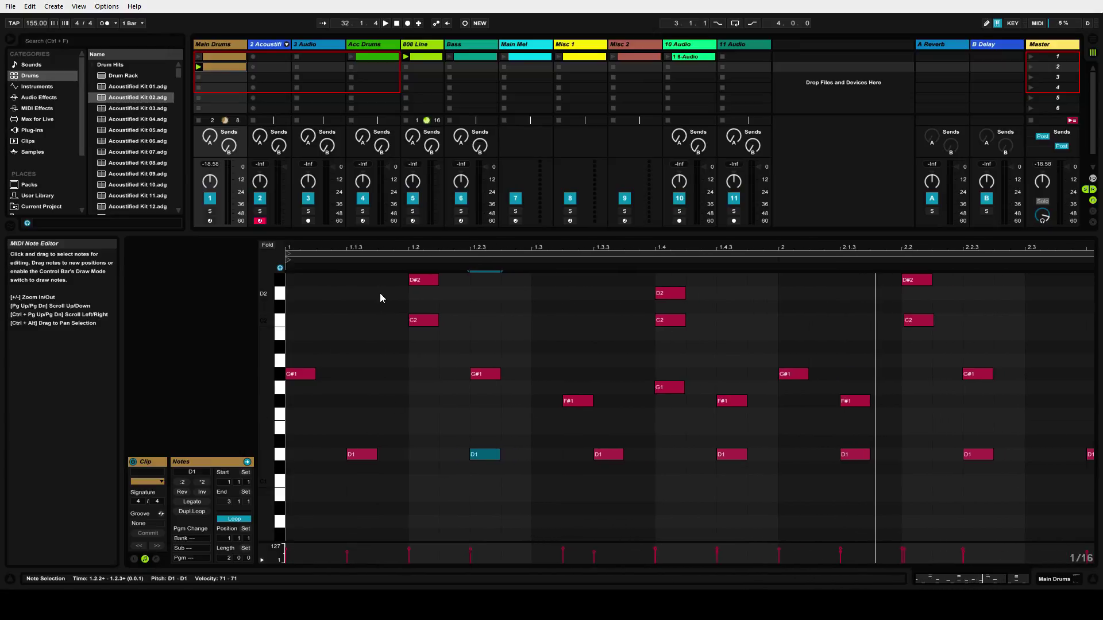
{"action": "mouse_move", "coordinate": [352, 247]}
{"action": "left_mouse_down"}
{"action": "mouse_move", "coordinate": [352, 299]}
{"action": "mouse_move", "coordinate": [352, 230]}
{"action": "left_mouse_up"}
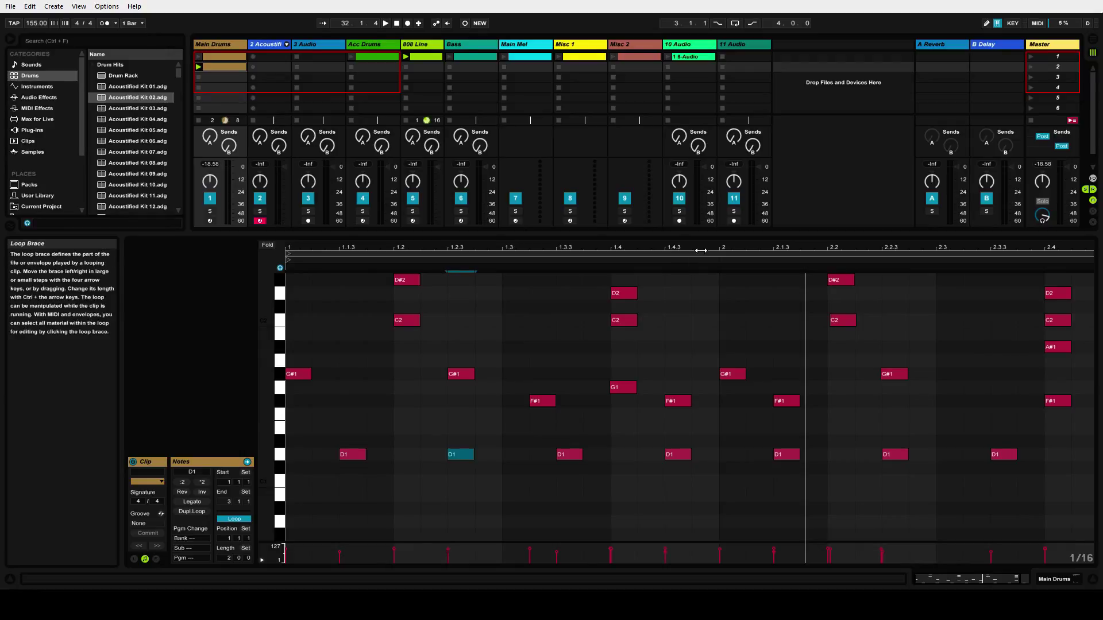
{"action": "left_click_drag", "start_coordinate": [699, 263], "coordinate": [674, 253]}
{"action": "key", "text": "space"}
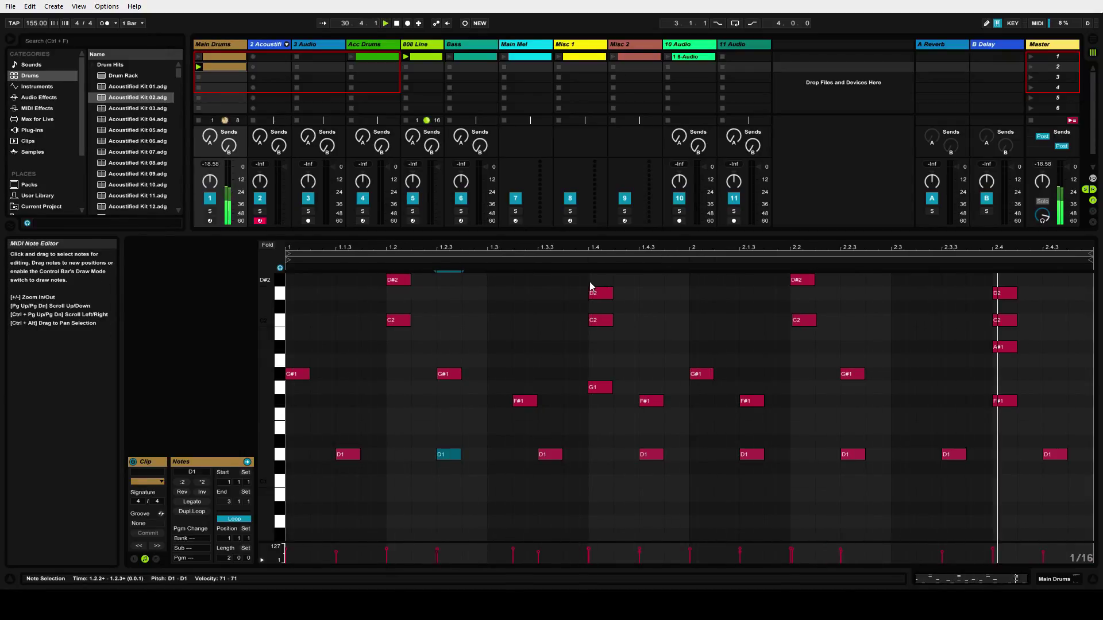
Nudge the C2 note at 1.4.1 slightly earlier and the F#1 note at 2.1.3 slightly later, off the grid, and stop playback
{"action": "left_click_drag", "start_coordinate": [667, 257], "coordinate": [581, 325]}
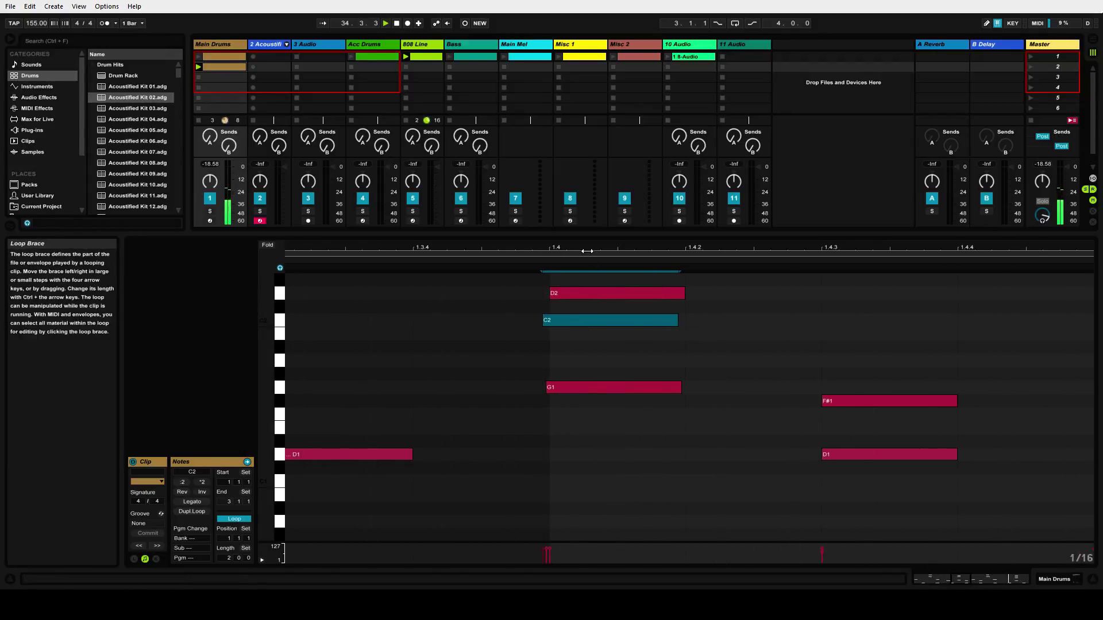
{"action": "left_click_drag", "start_coordinate": [587, 251], "coordinate": [590, 192]}
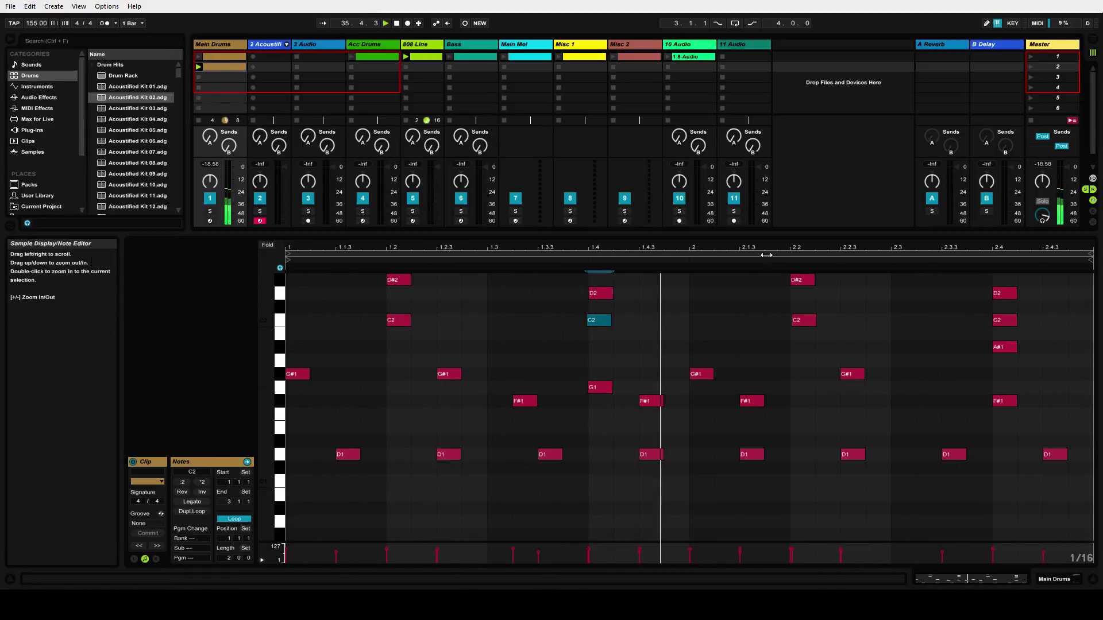
{"action": "left_click_drag", "start_coordinate": [766, 254], "coordinate": [764, 310]}
{"action": "left_click", "coordinate": [626, 400]}
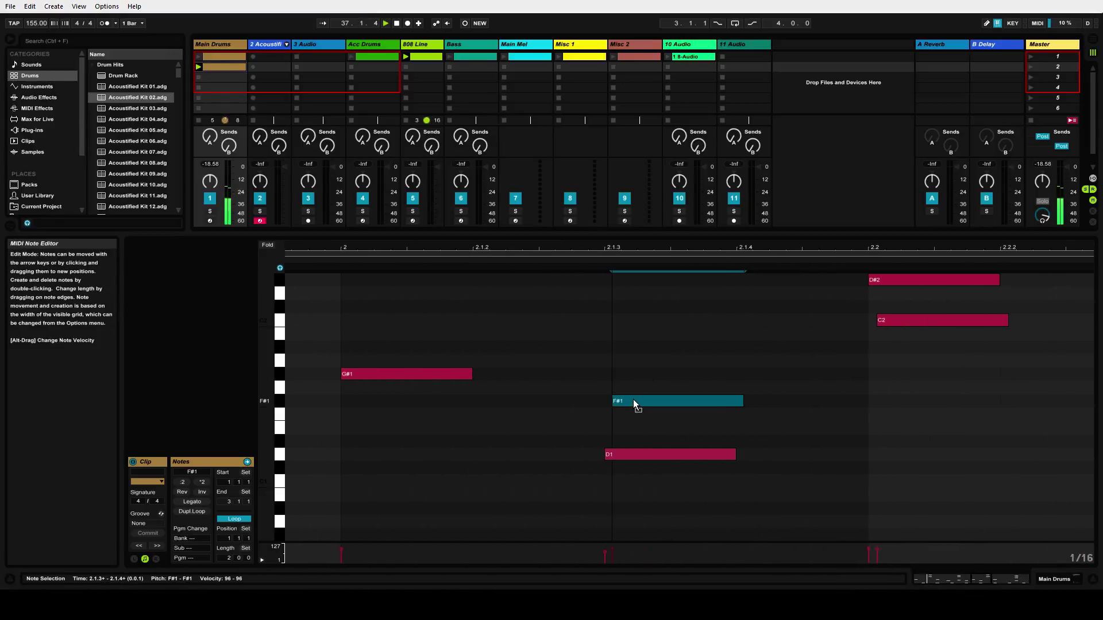
{"action": "key", "text": "space"}
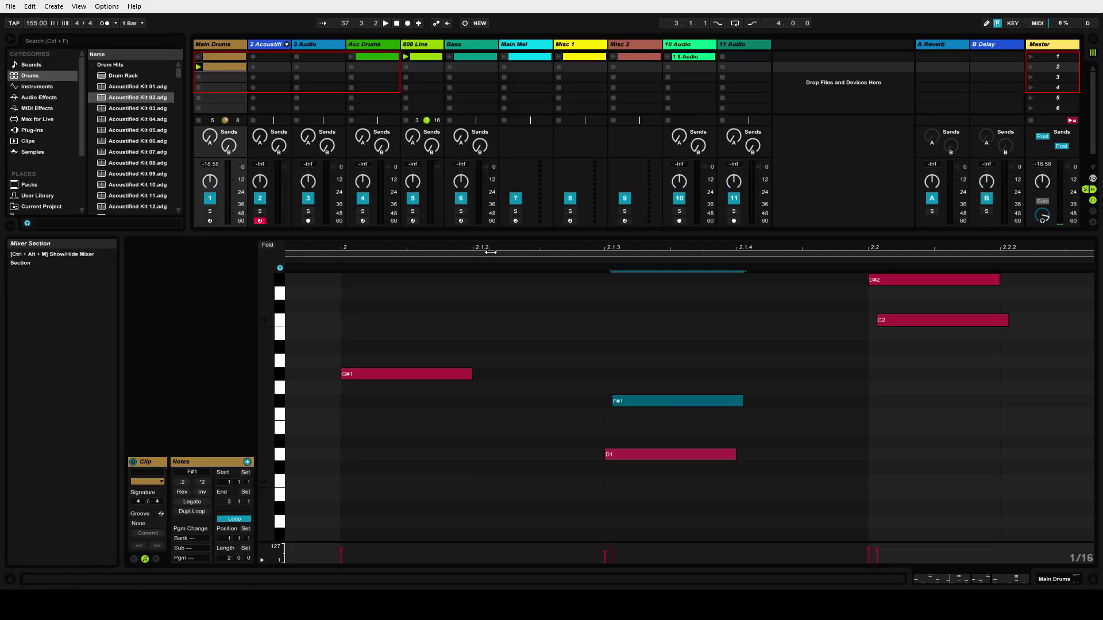
{"action": "left_click_drag", "start_coordinate": [490, 251], "coordinate": [490, 195]}
{"action": "left_click", "coordinate": [866, 345]}
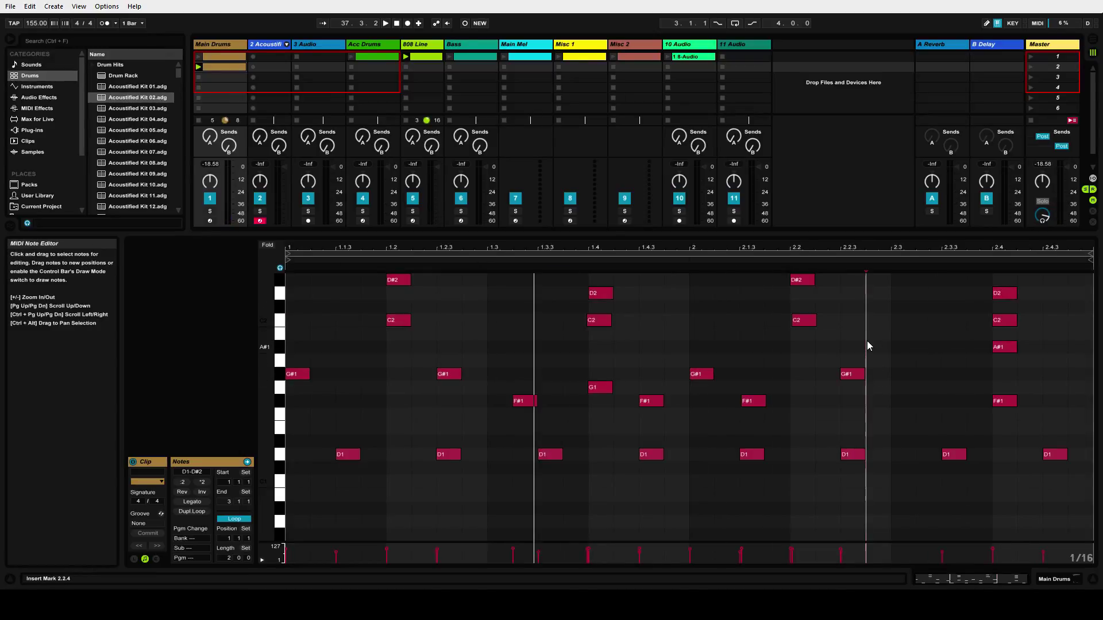